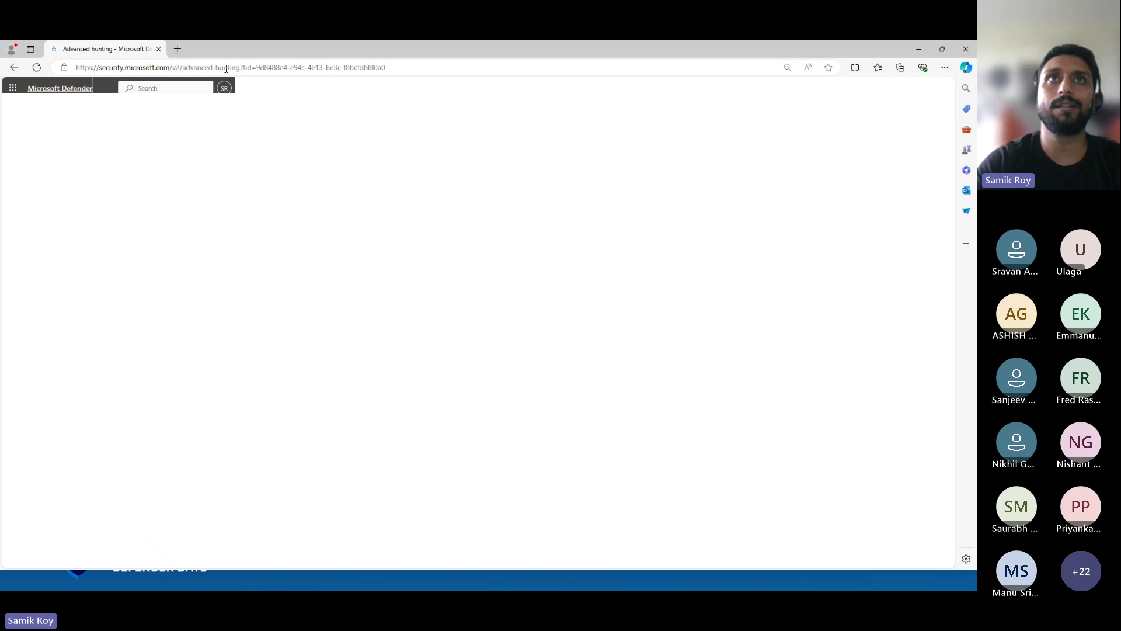
pyautogui.click(214, 67)
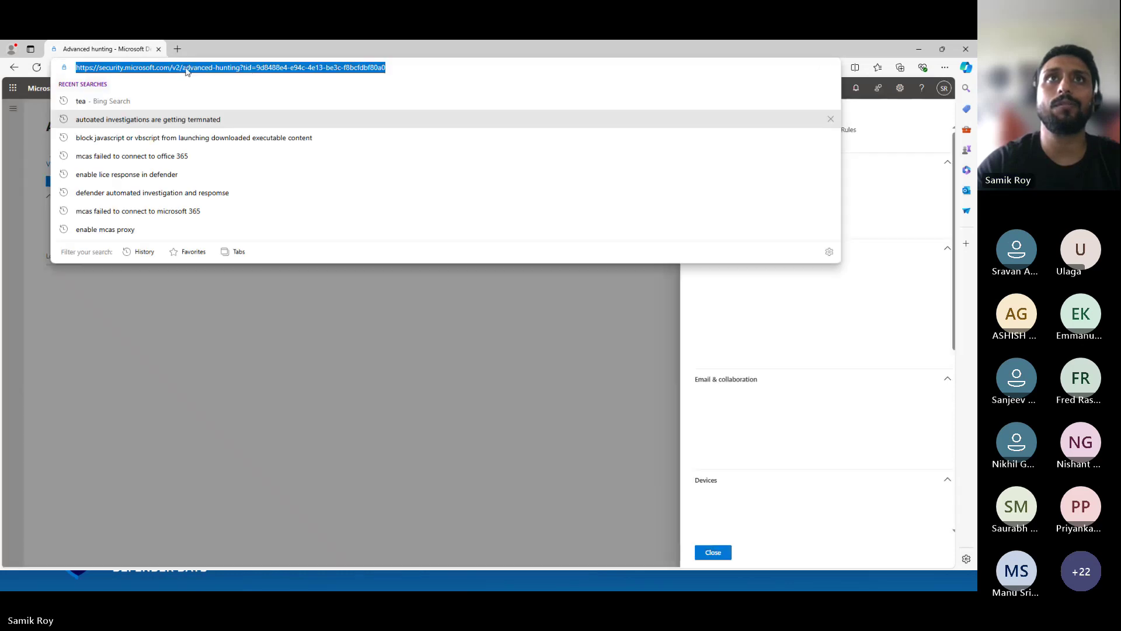
pyautogui.click(333, 405)
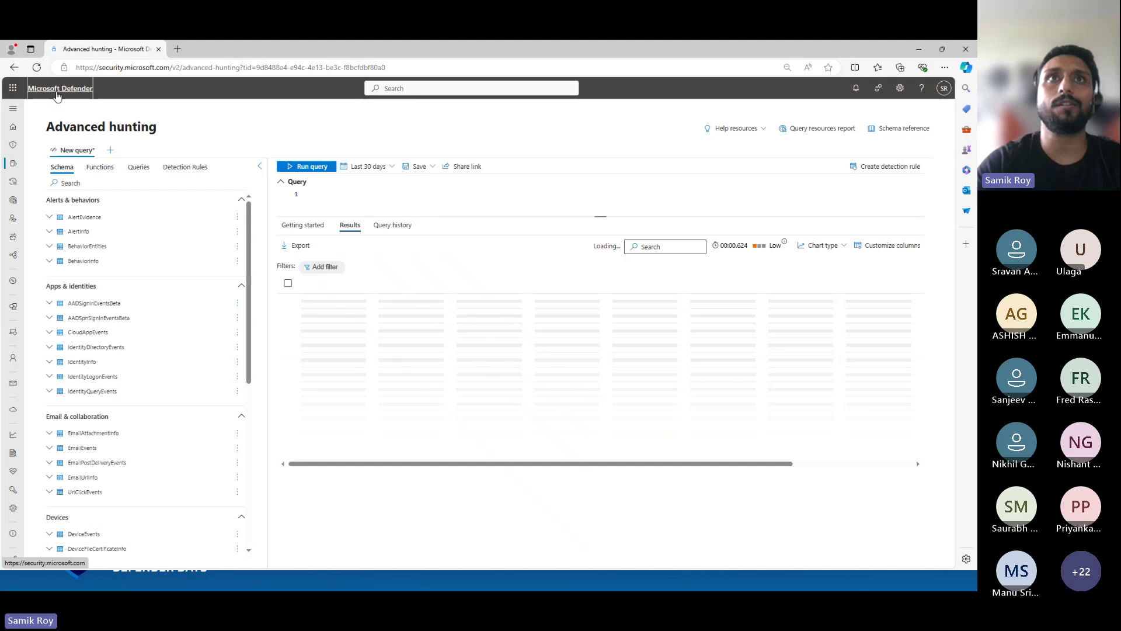
pyautogui.click(14, 128)
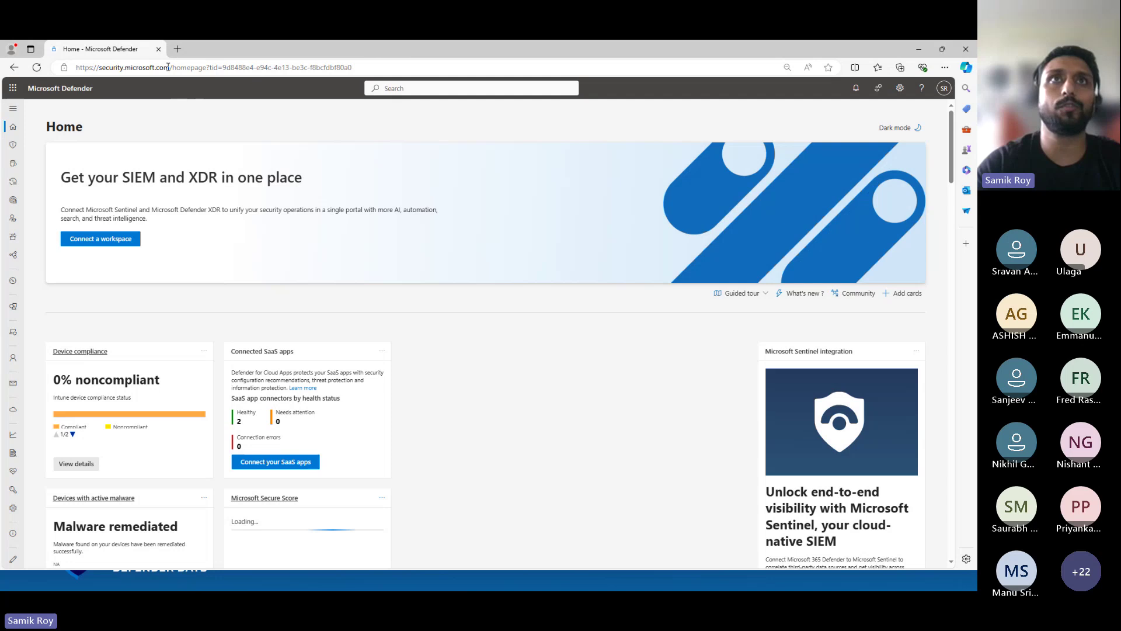
pyautogui.moveTo(168, 67); pyautogui.dragTo(76, 66)
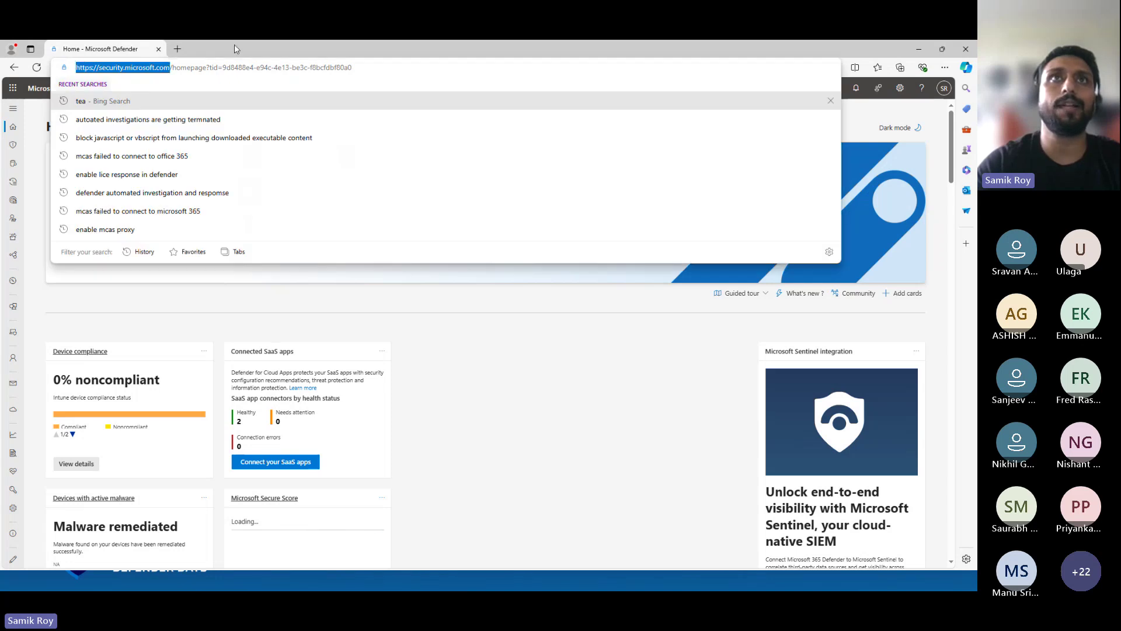
pyautogui.press('Escape')
# Open Advanced hunting under Hunting from the expanded navigation pane, and collapse the pane again
pyautogui.moveTo(22, 152)
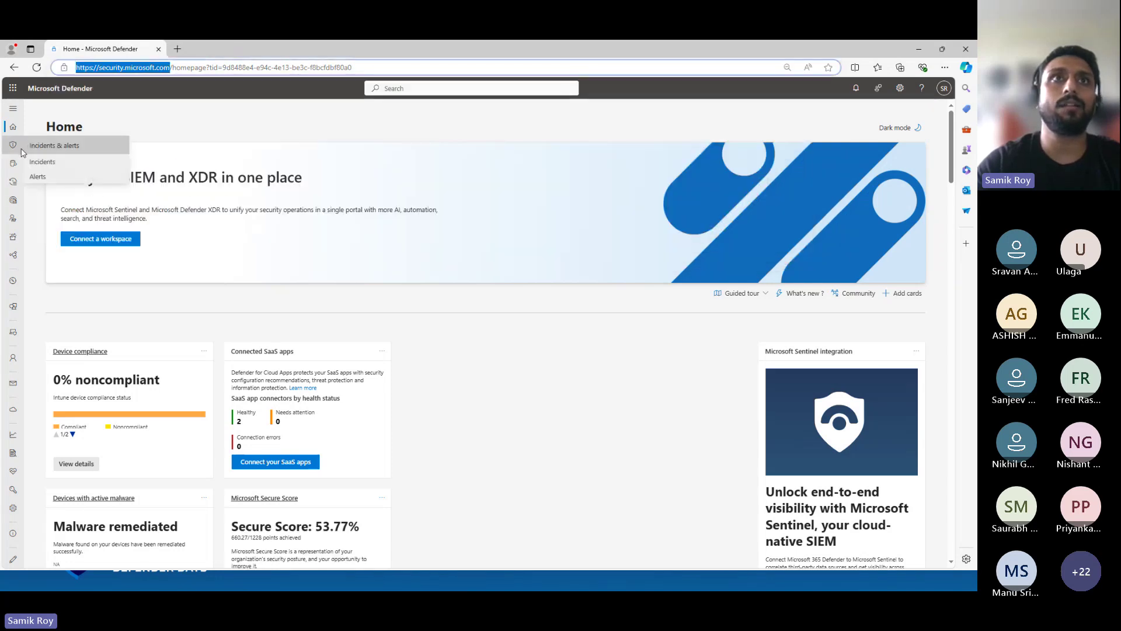
pyautogui.click(12, 130)
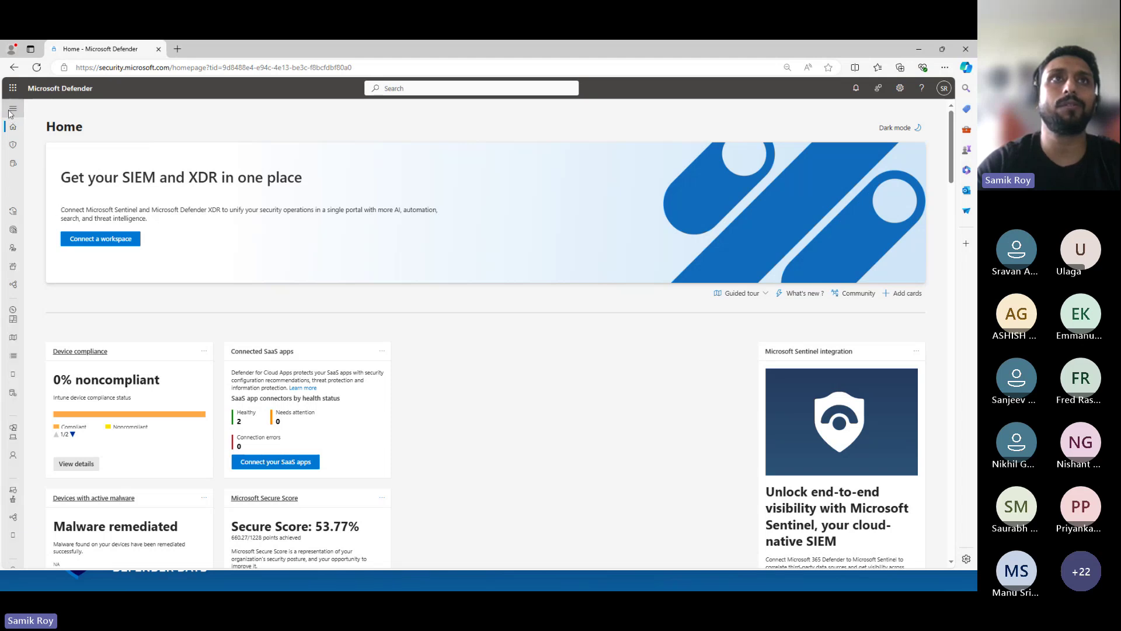
pyautogui.click(12, 109)
pyautogui.click(35, 164)
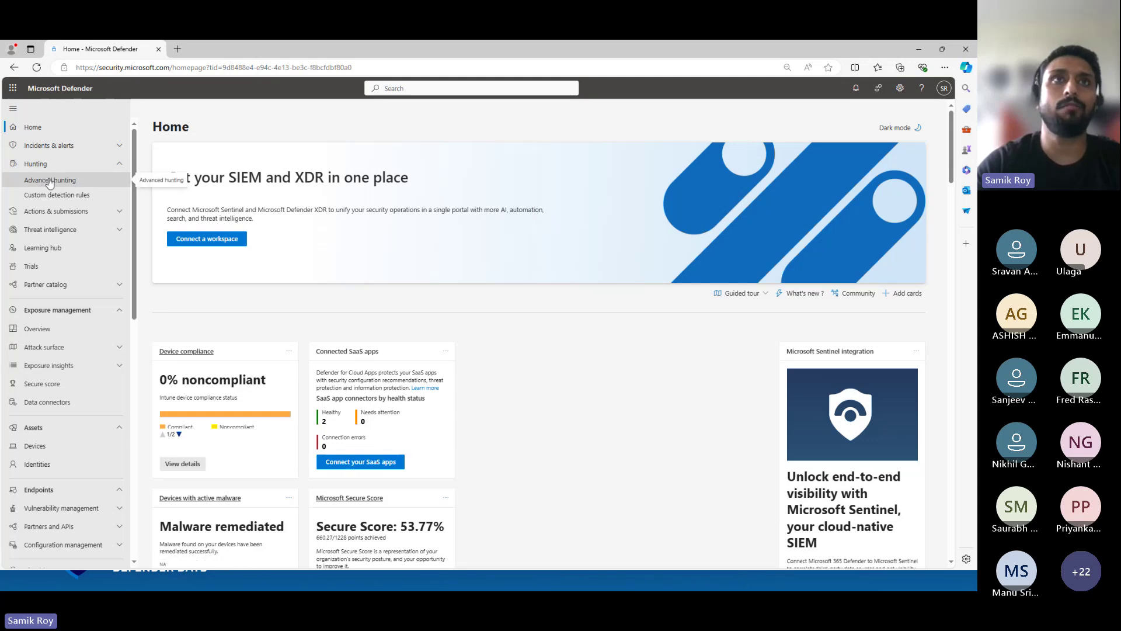
pyautogui.click(50, 181)
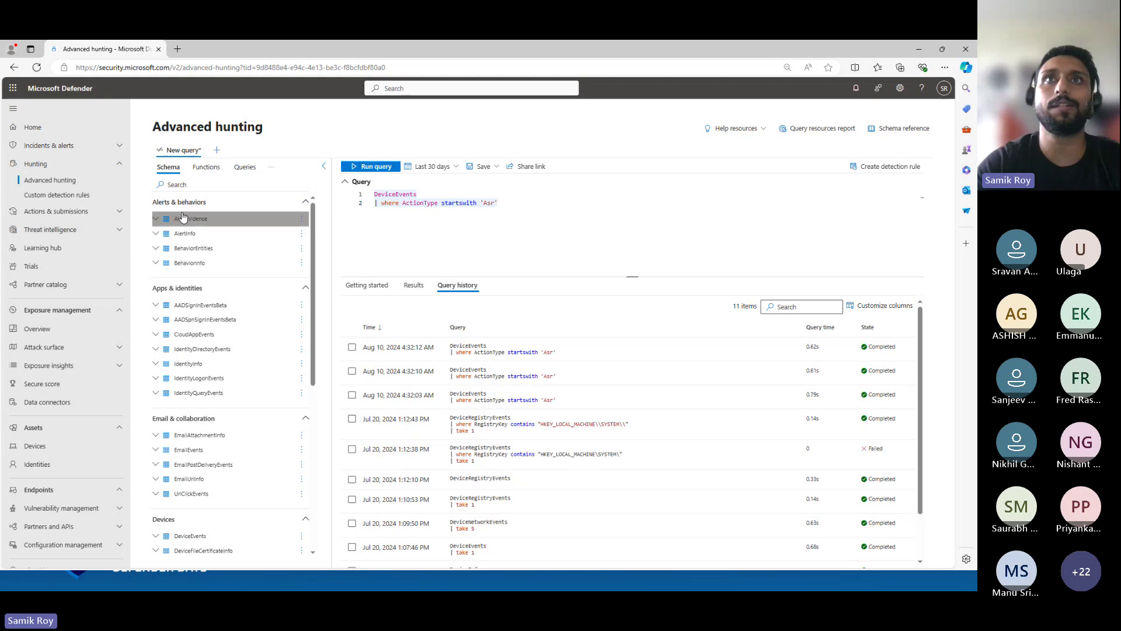
pyautogui.click(13, 110)
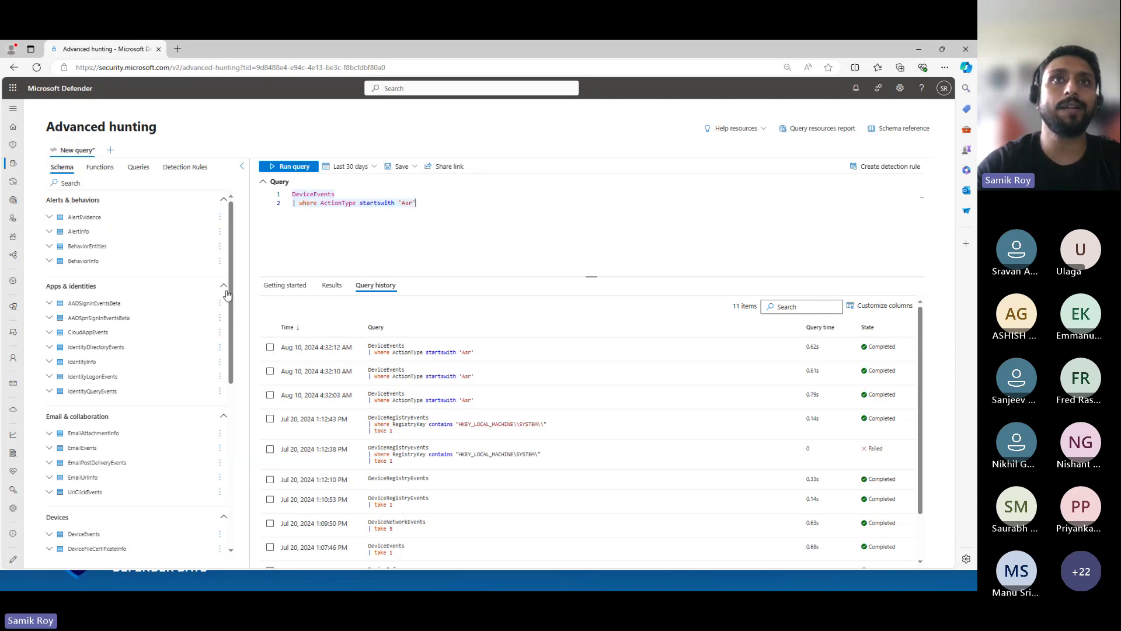
# Look through the schema's table groups, from Alerts & behaviors down to Exposure Management
pyautogui.moveTo(233, 322); pyautogui.dragTo(232, 278)
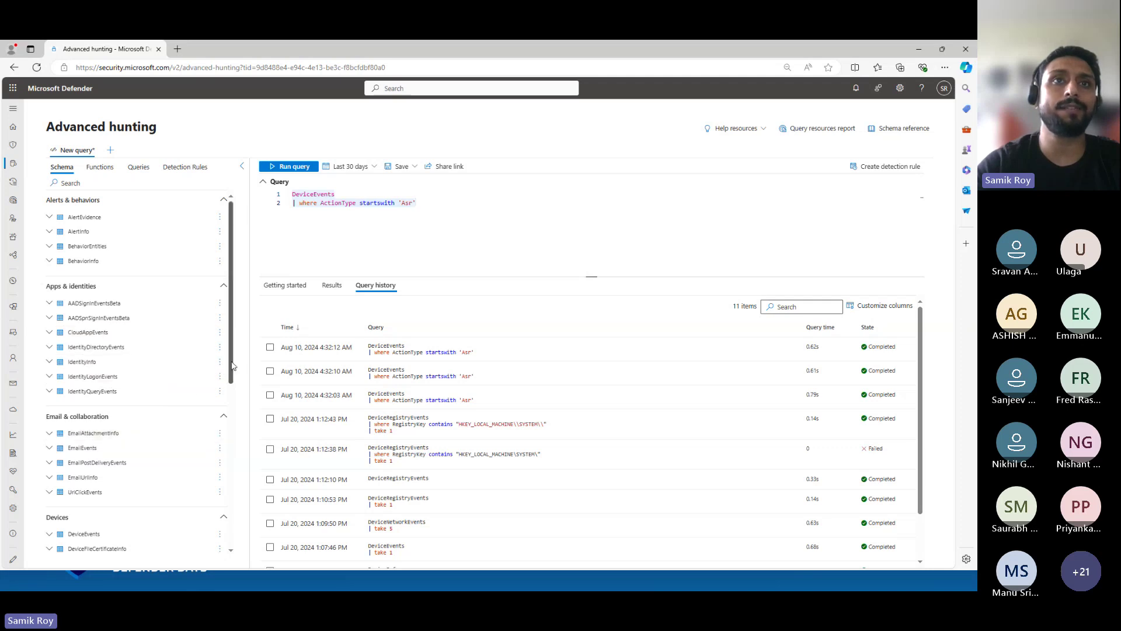
pyautogui.moveTo(230, 364); pyautogui.dragTo(229, 428)
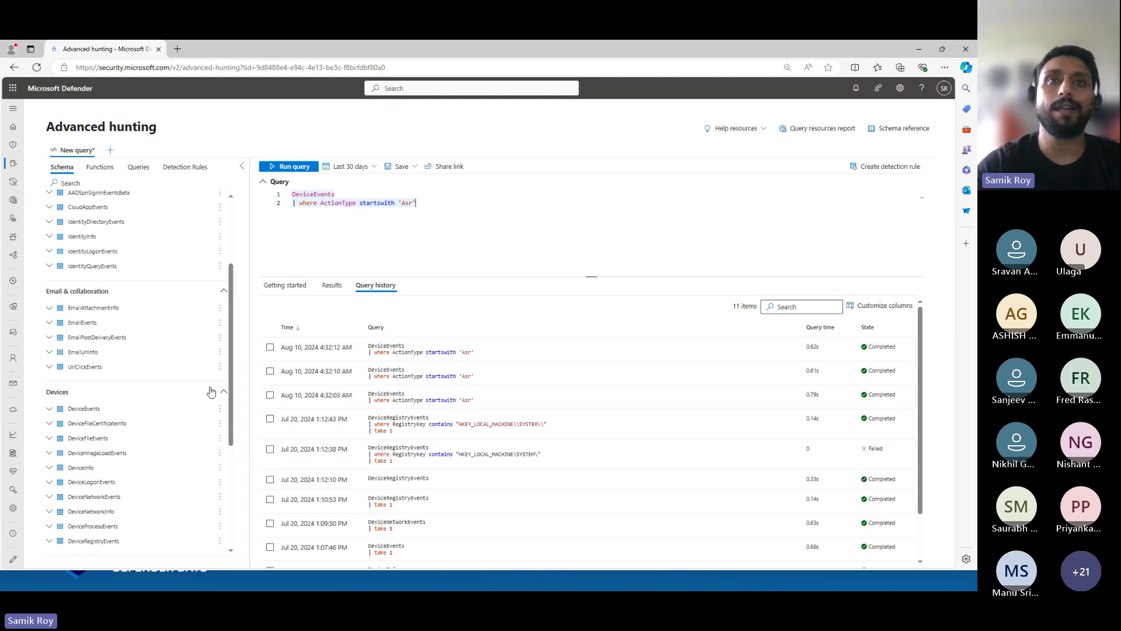
pyautogui.moveTo(231, 411); pyautogui.dragTo(232, 454)
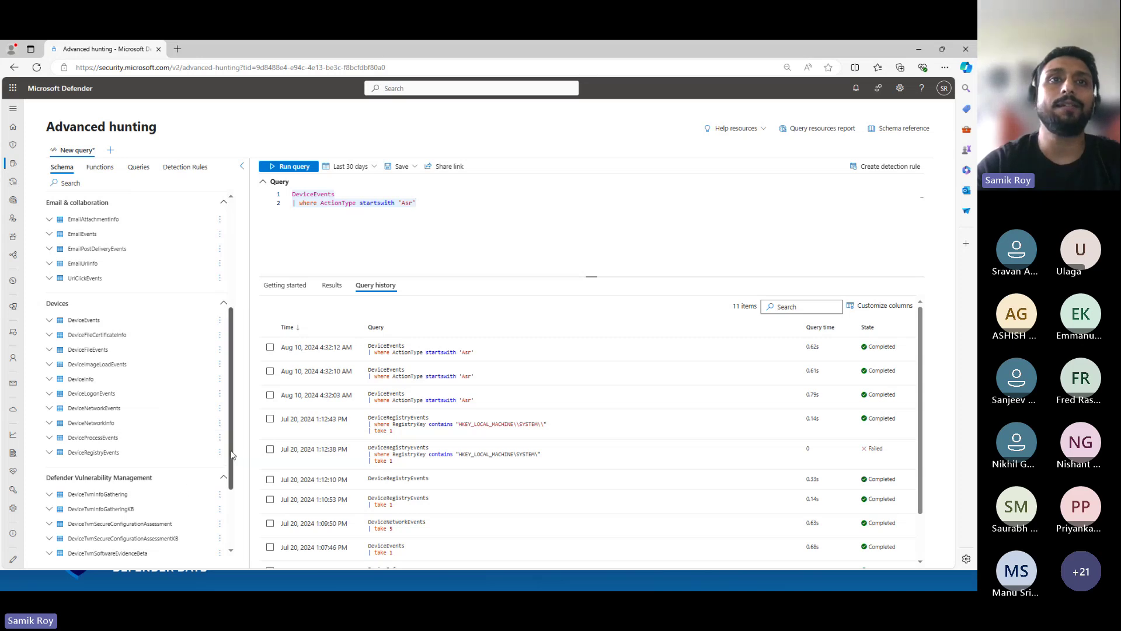
pyautogui.scroll(-2, 231, 454)
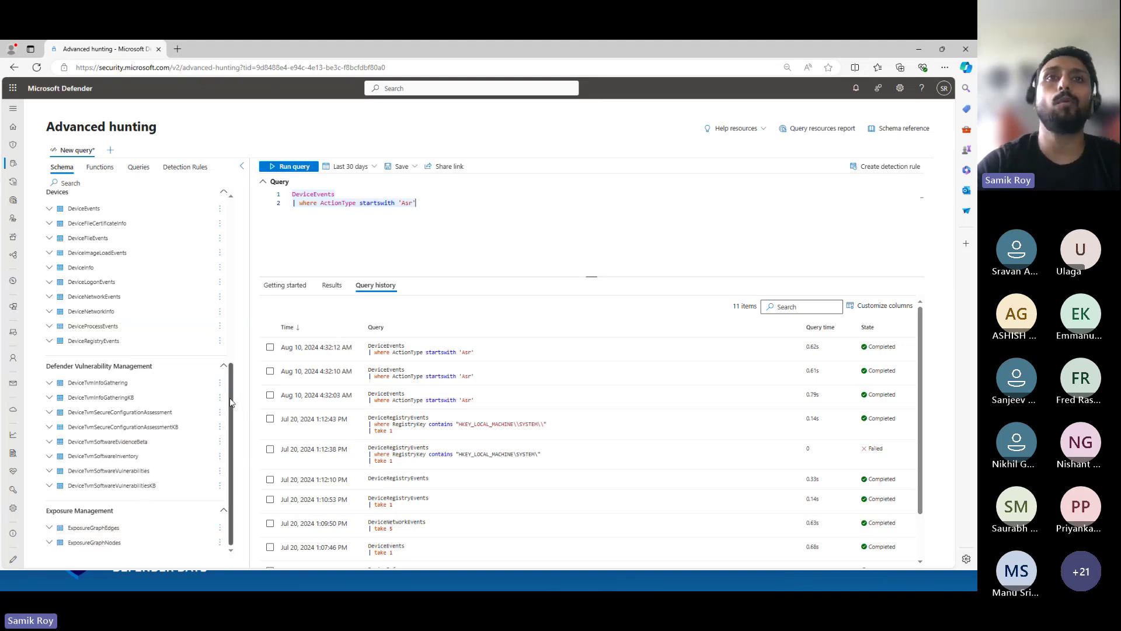
pyautogui.moveTo(232, 403); pyautogui.dragTo(226, 183)
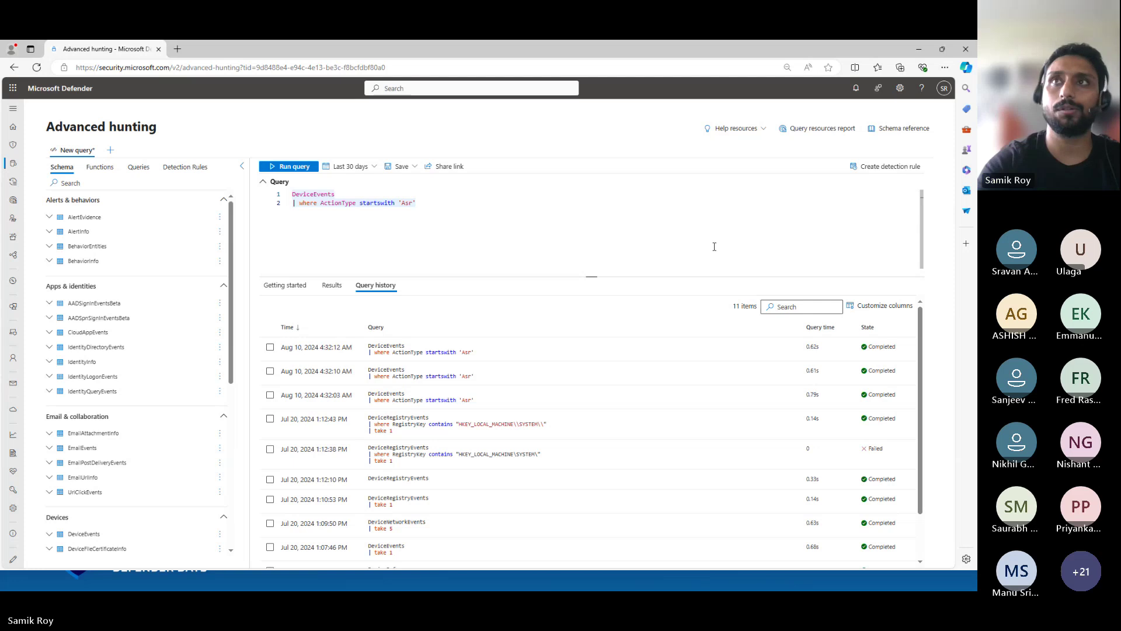
# Clear the existing DeviceEvents query text from the query editor
pyautogui.hotkey('ctrl', '+')
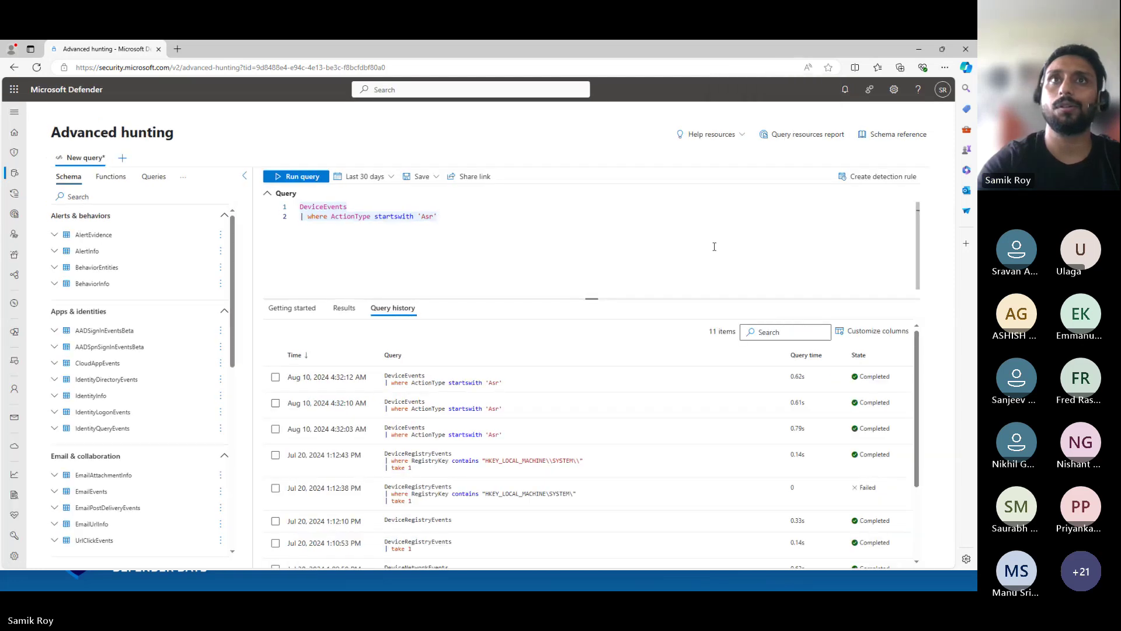
pyautogui.hotkey('ctrl', '+')
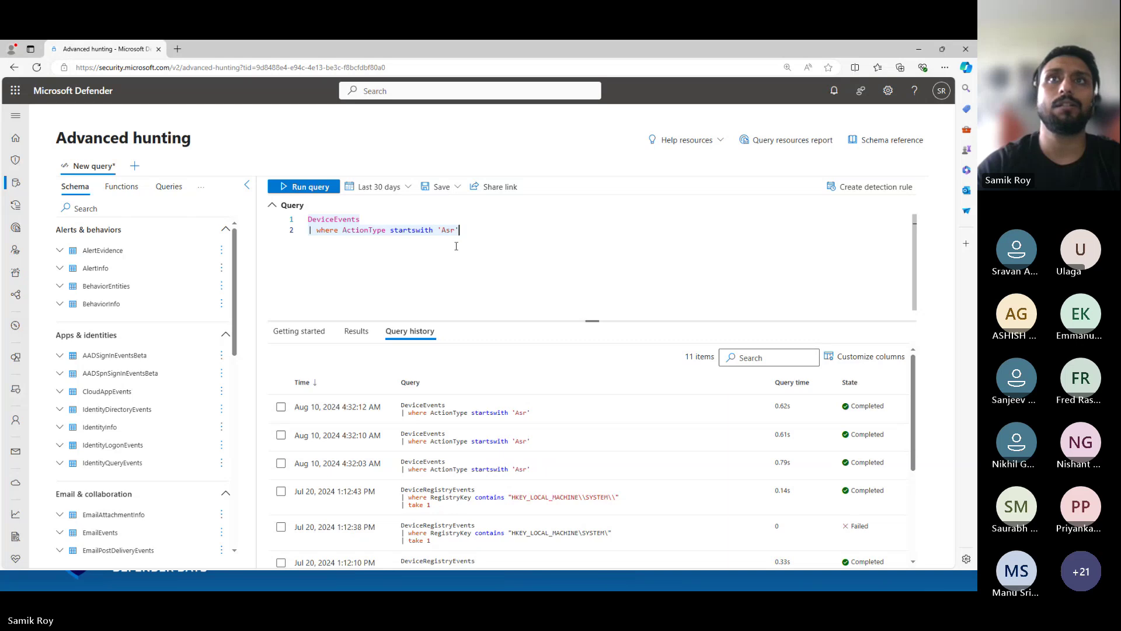
pyautogui.moveTo(459, 231); pyautogui.dragTo(330, 214)
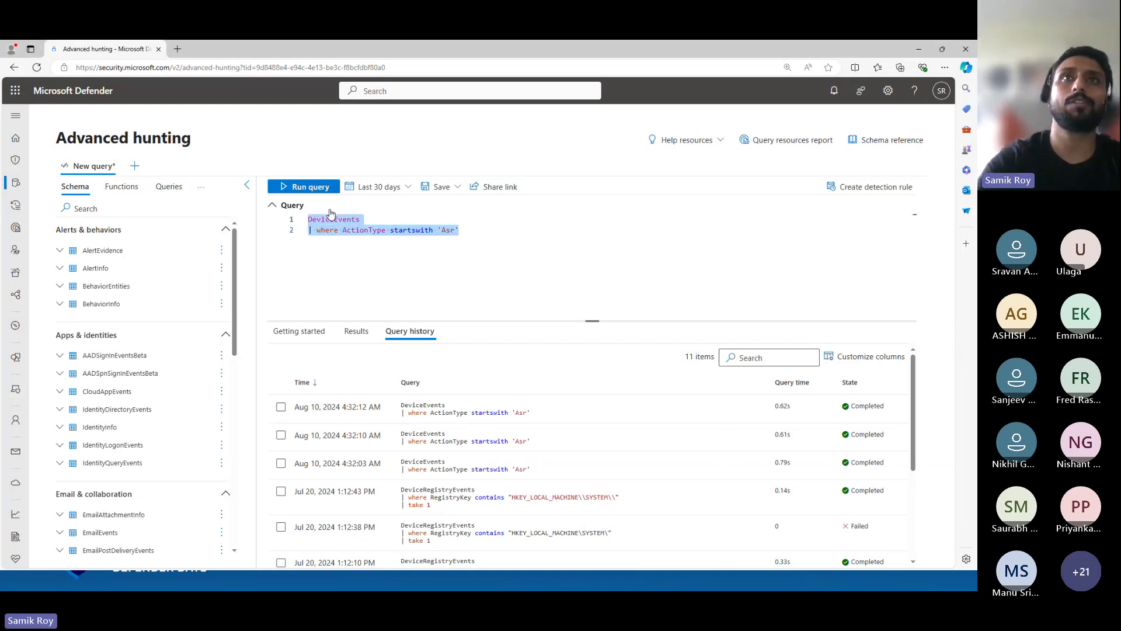
pyautogui.press('BackSpace')
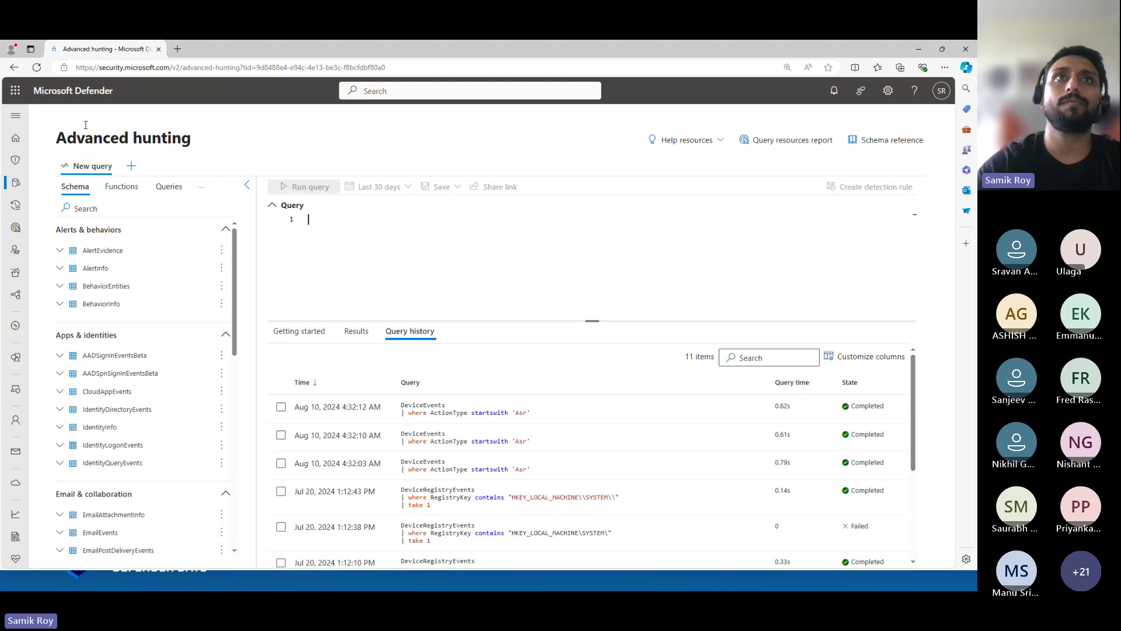
# Create a query in builder and load the "File activity by name or sha256" example, dismissing its guide and enlarging the filter area
pyautogui.click(132, 174)
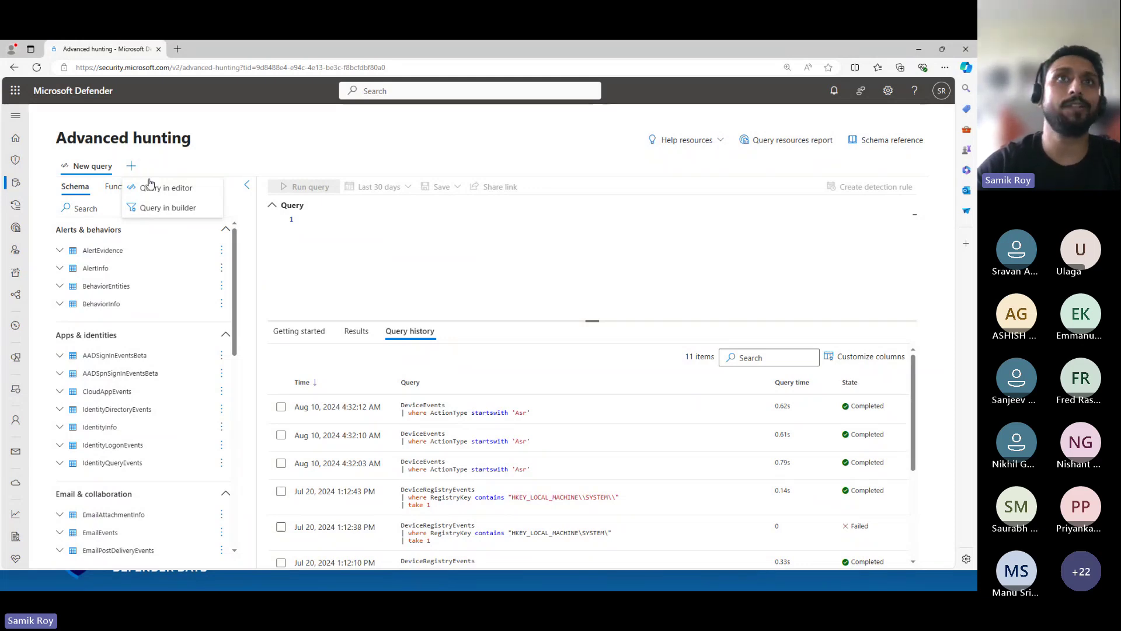
pyautogui.click(156, 212)
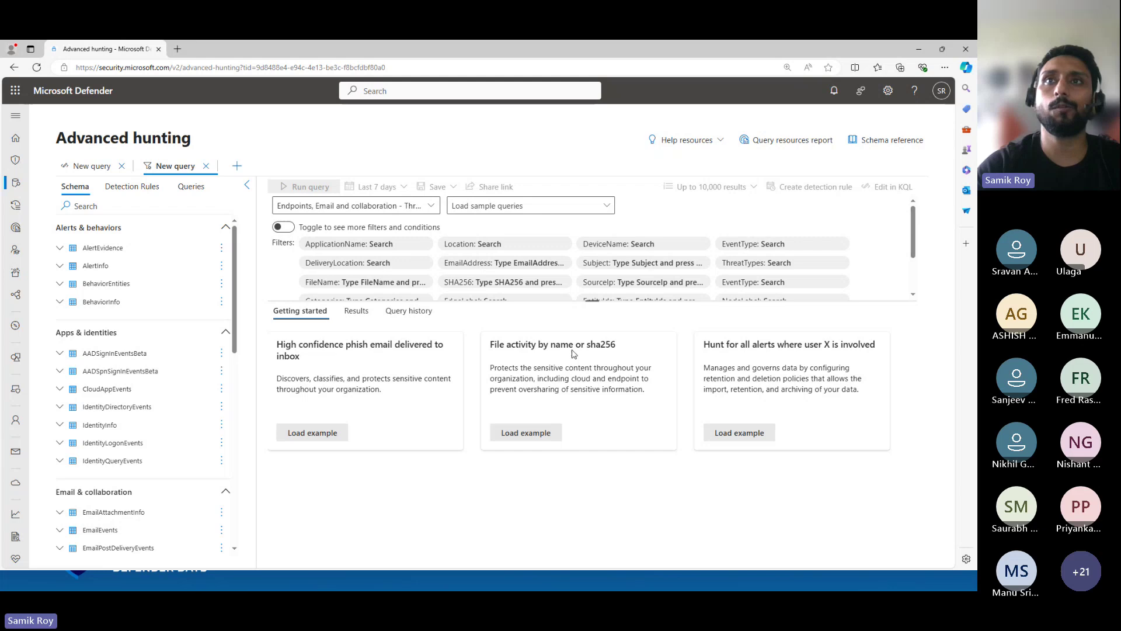
pyautogui.click(523, 433)
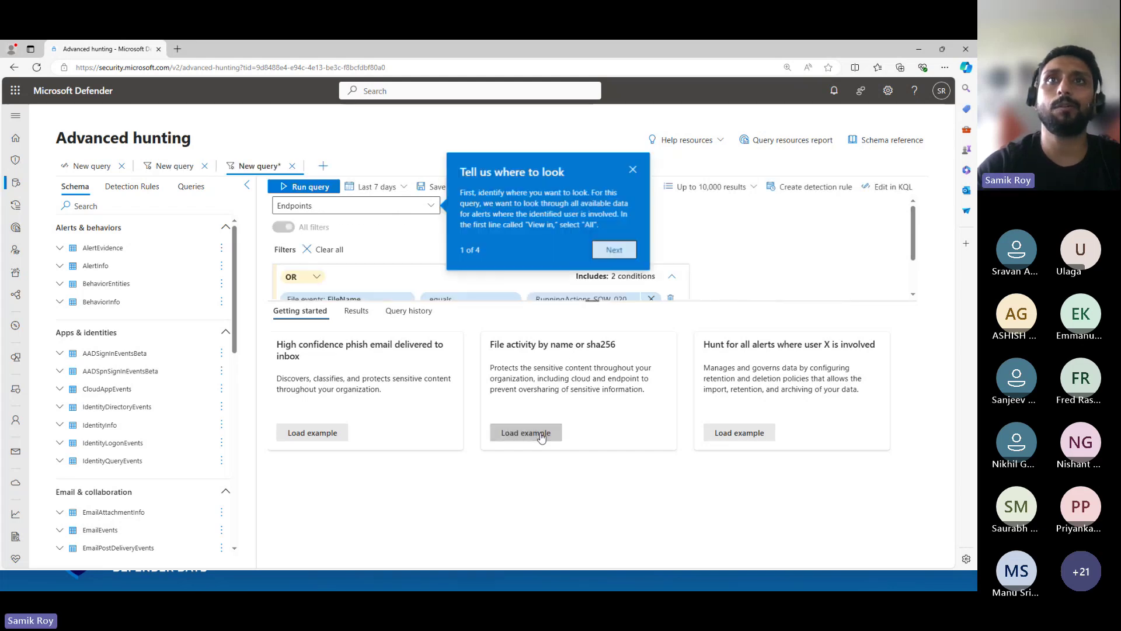
pyautogui.click(633, 169)
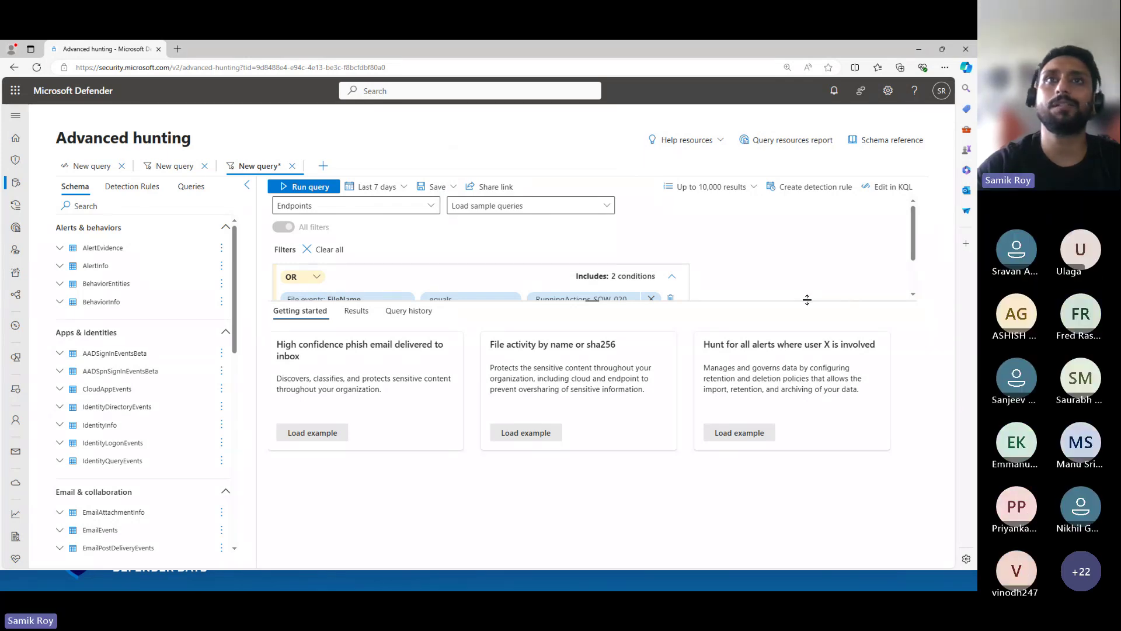
pyautogui.moveTo(808, 300); pyautogui.dragTo(807, 397)
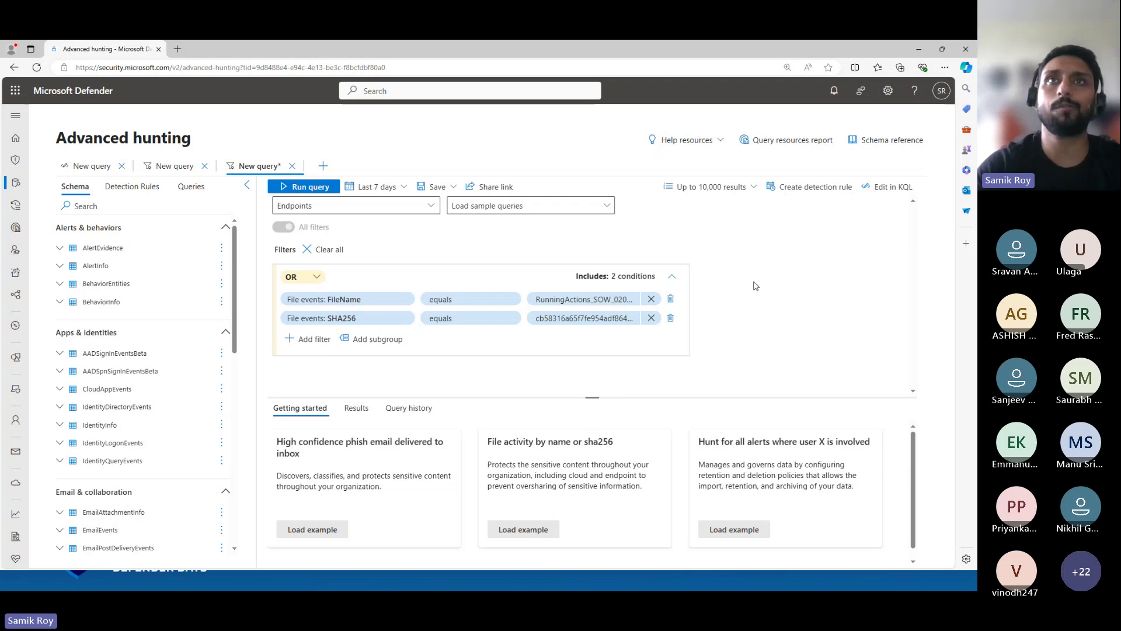
# Return to the empty editor query and enter DeviceInfo as its table on the first line
pyautogui.click(169, 169)
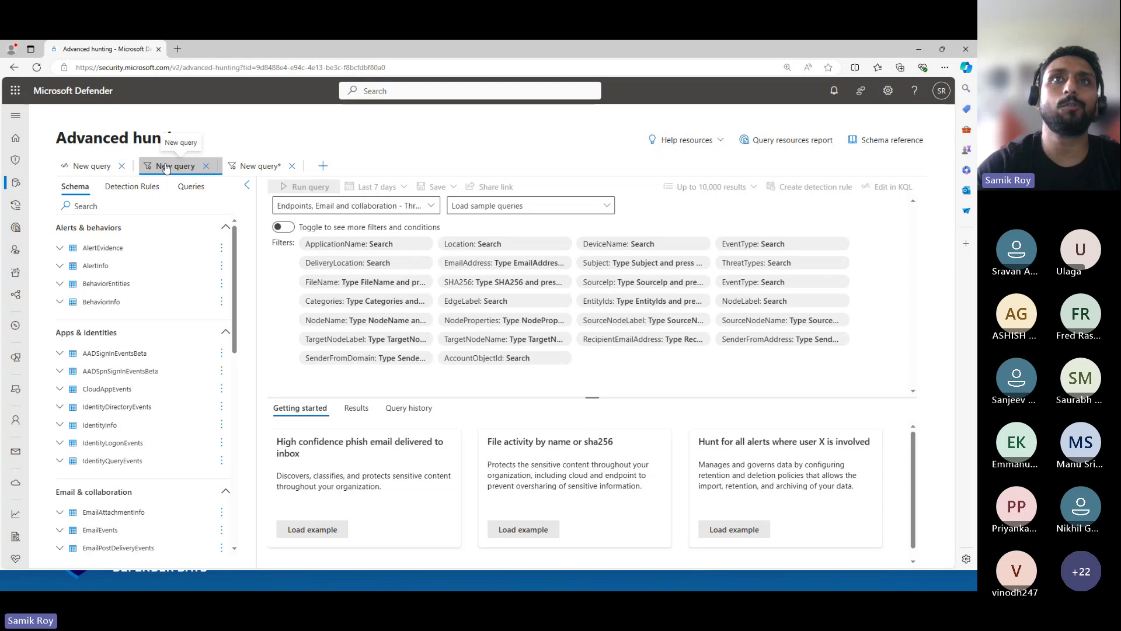
pyautogui.click(105, 168)
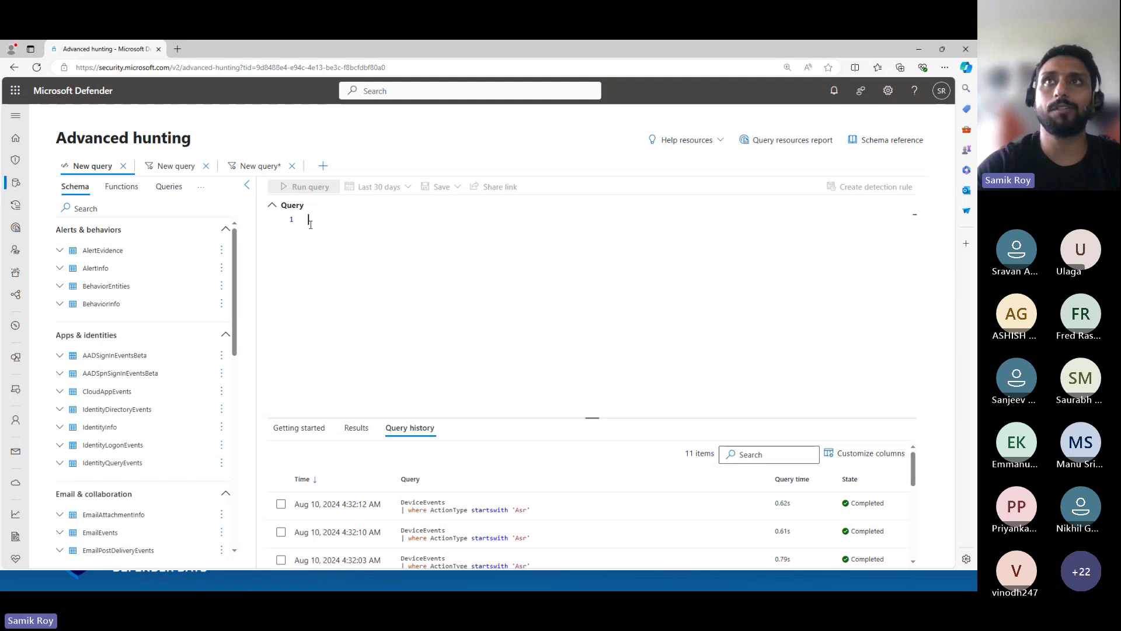
pyautogui.click(311, 225)
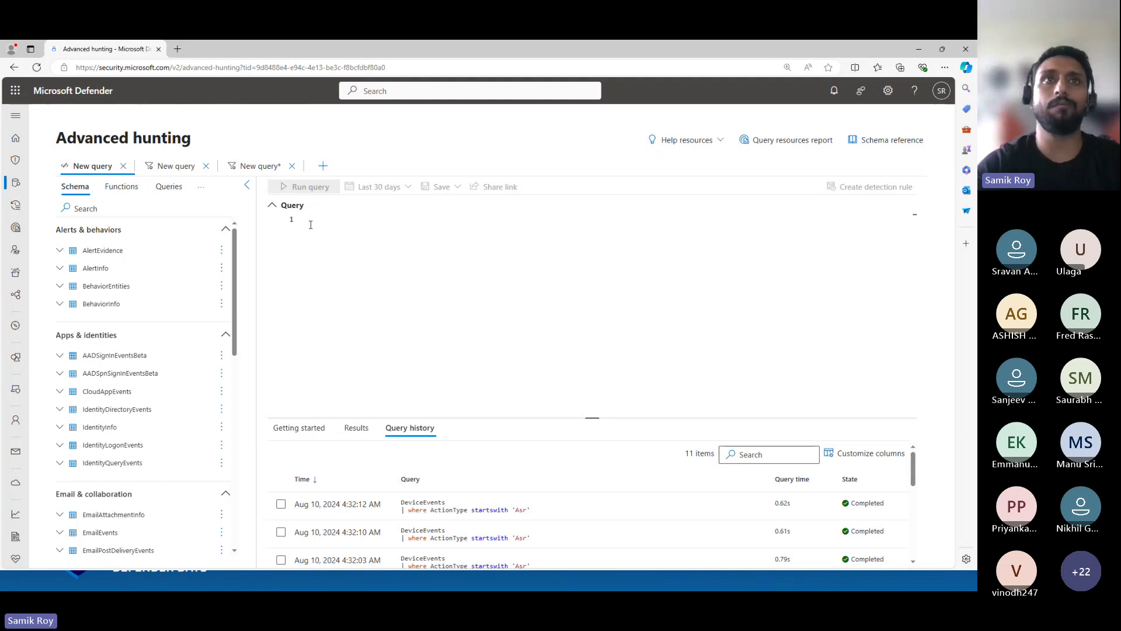
pyautogui.write('Devic')
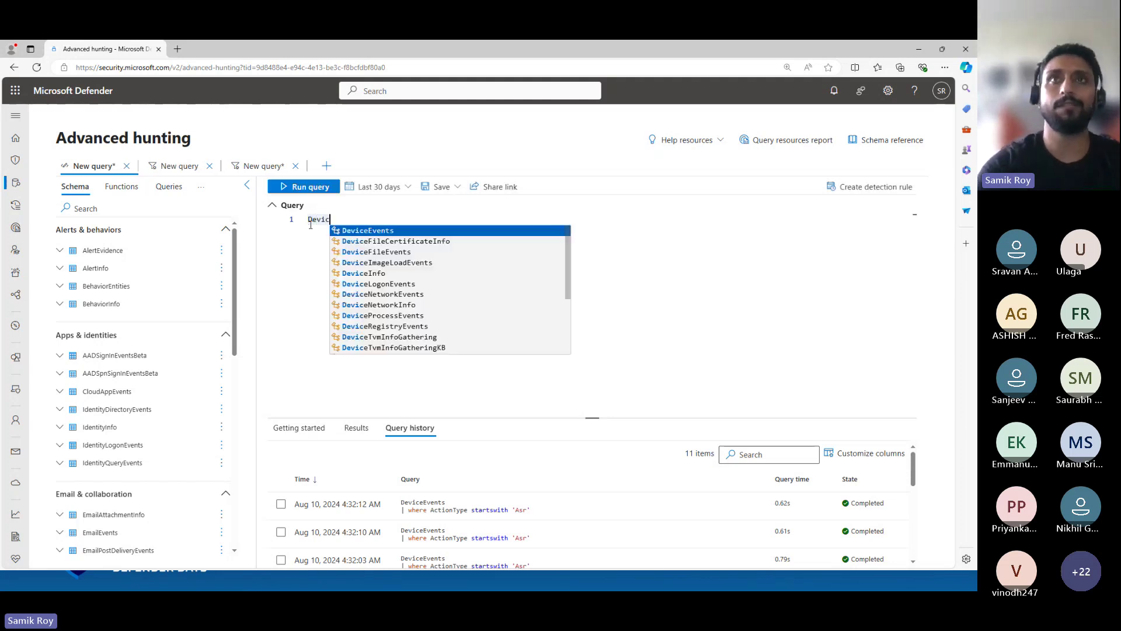
pyautogui.write('einf')
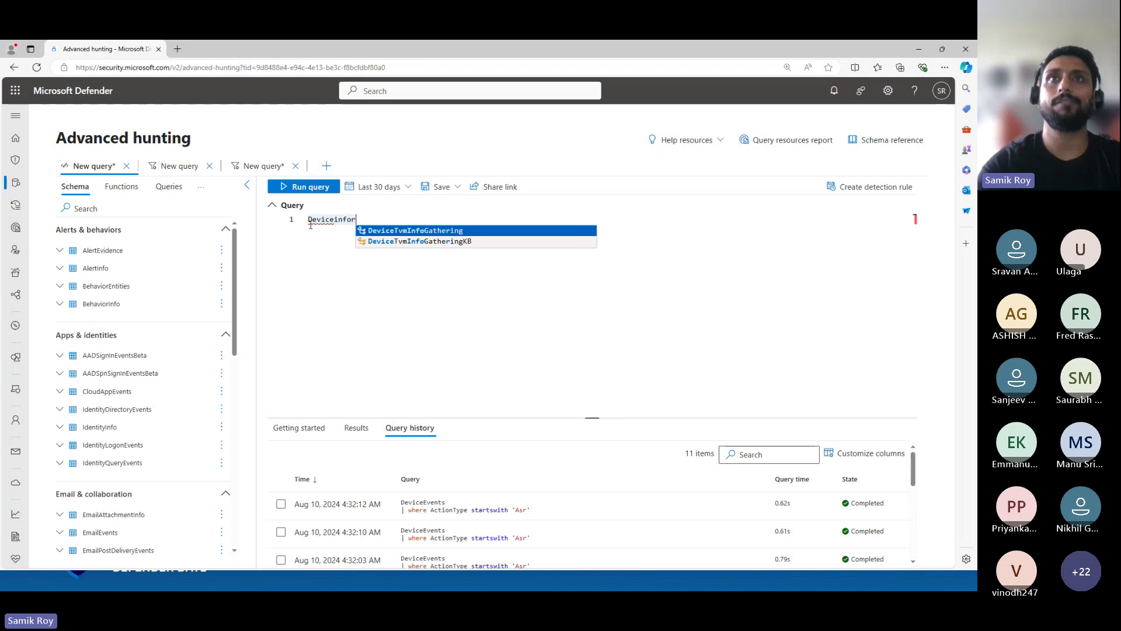
pyautogui.press('Tab')
pyautogui.press('Return')
# Expand the DeviceEvents table's columns in the schema and write "| take 1" as the query's second line
pyautogui.write('|')
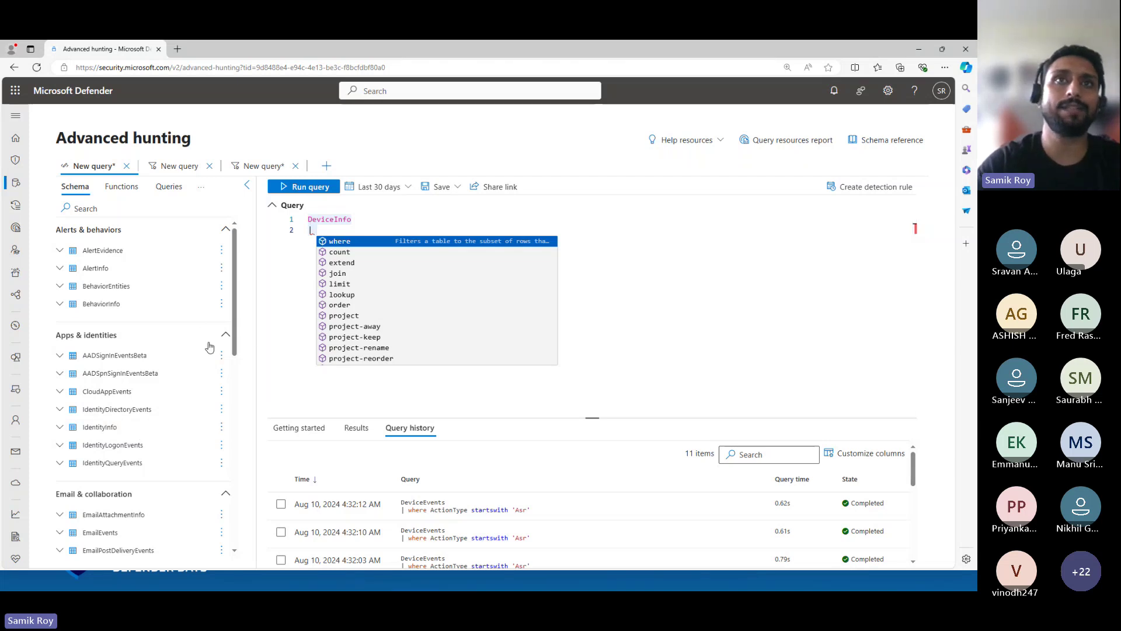
pyautogui.scroll(-5, 96, 401)
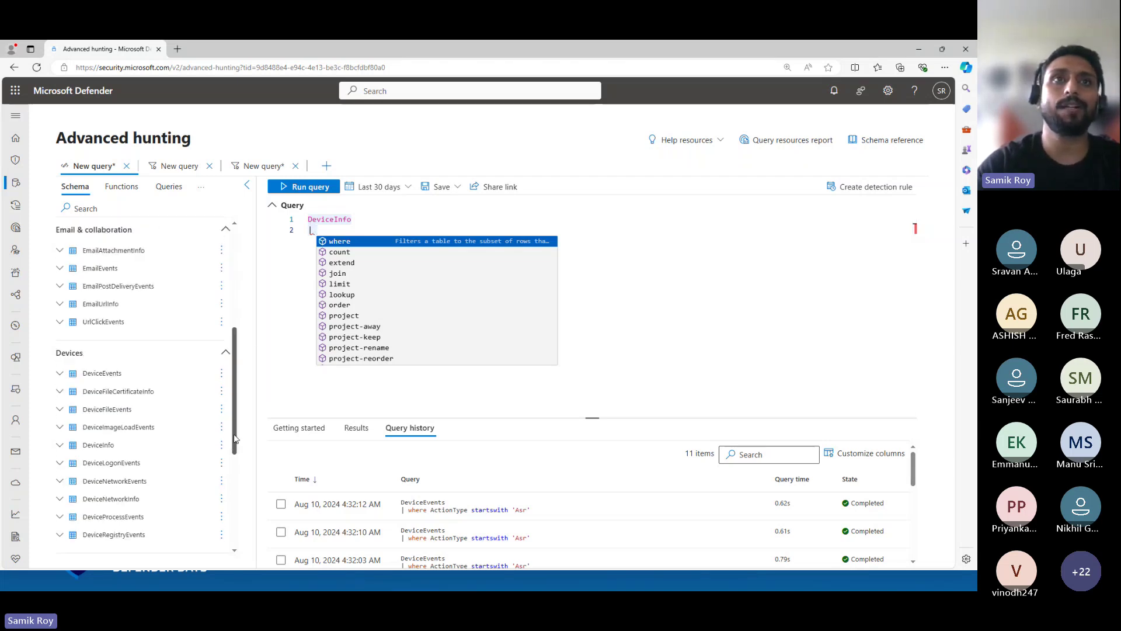
pyautogui.click(59, 375)
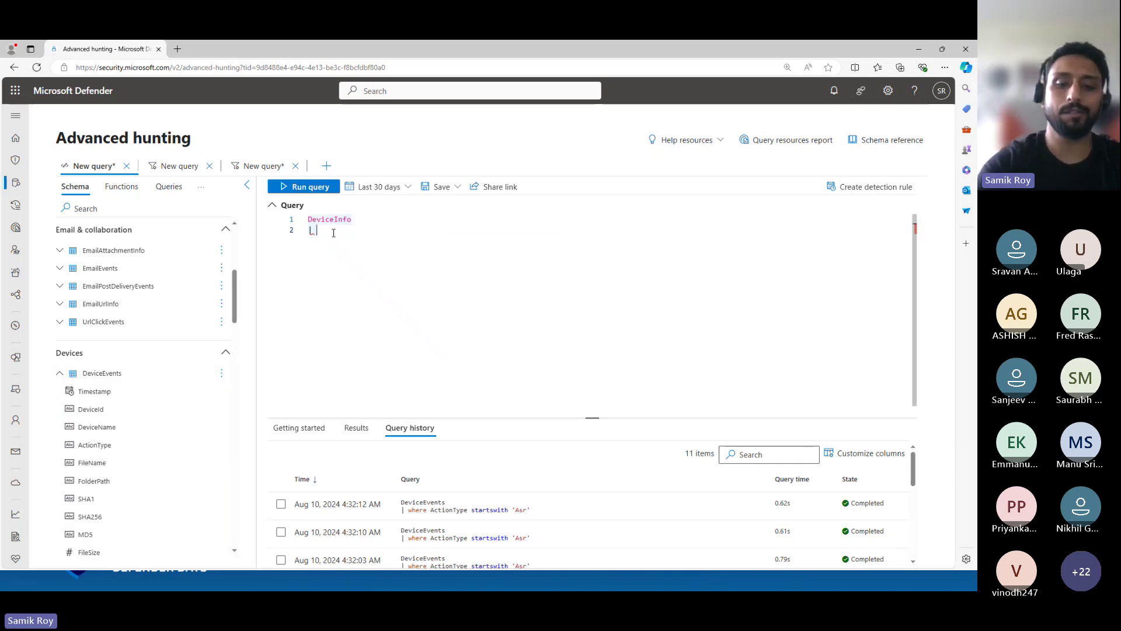
pyautogui.write('take 1')
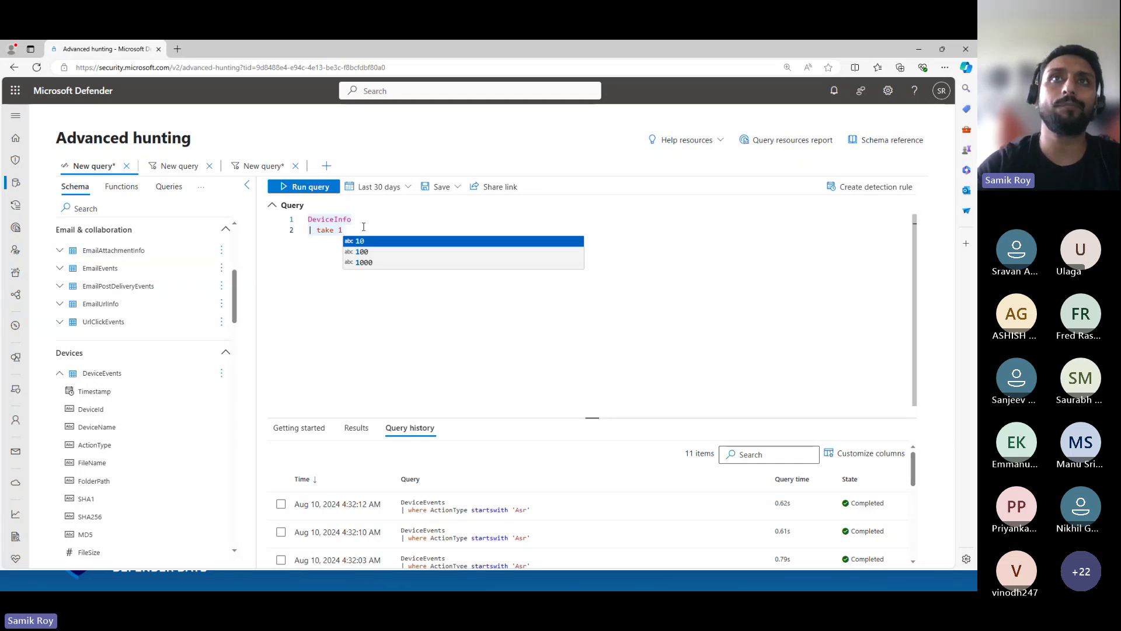
# Check the available time ranges and run the DeviceInfo query over the last 30 days
pyautogui.moveTo(336, 223)
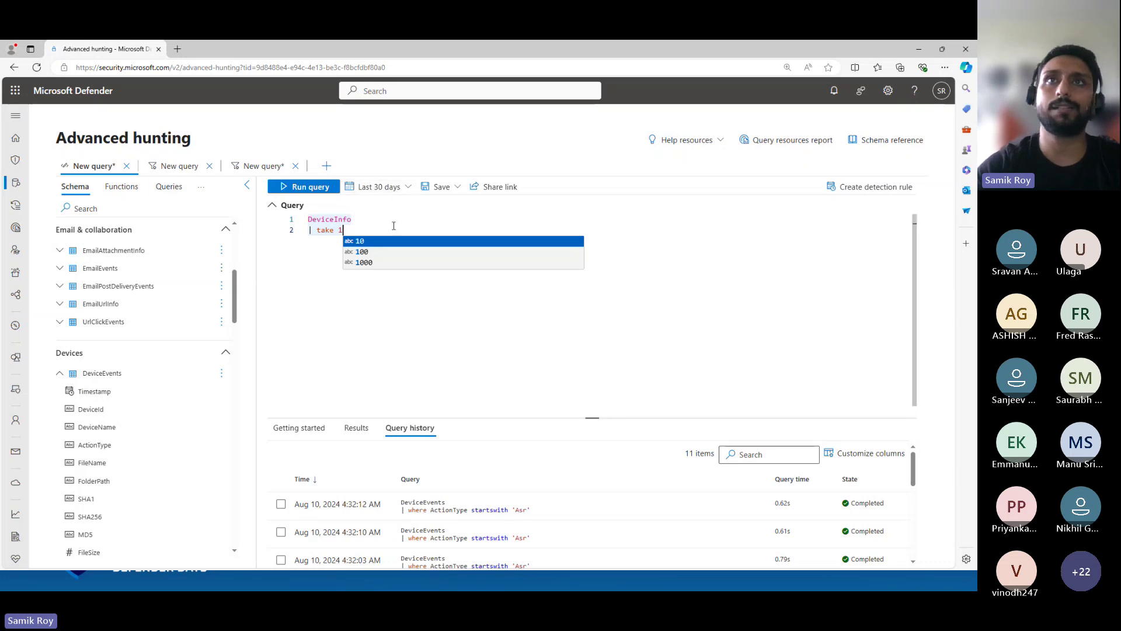
pyautogui.click(396, 187)
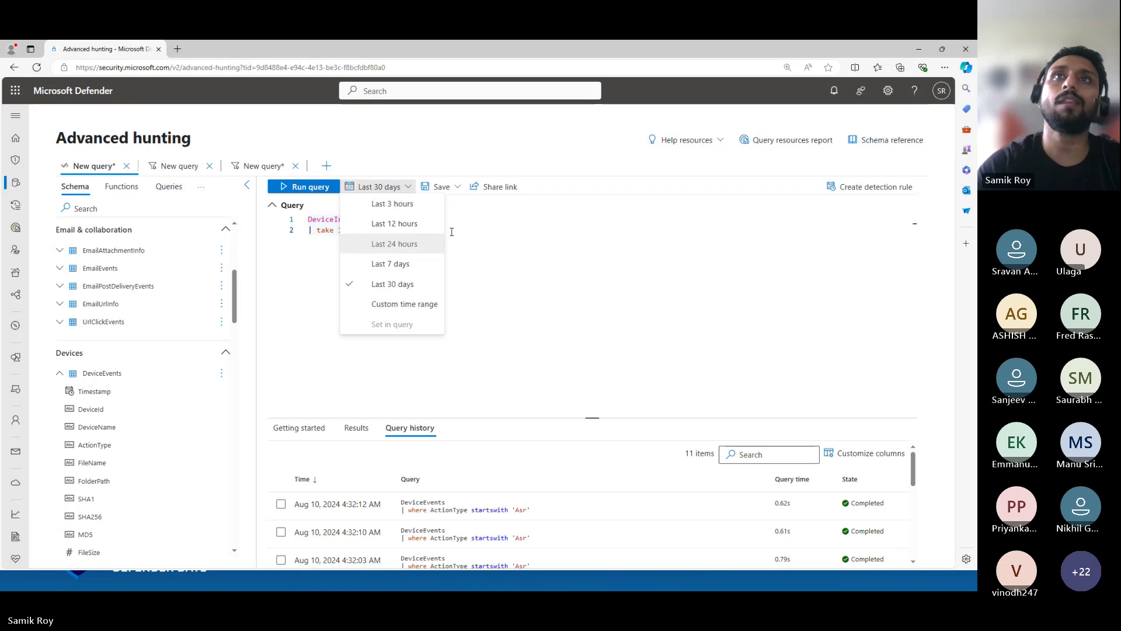
pyautogui.click(321, 194)
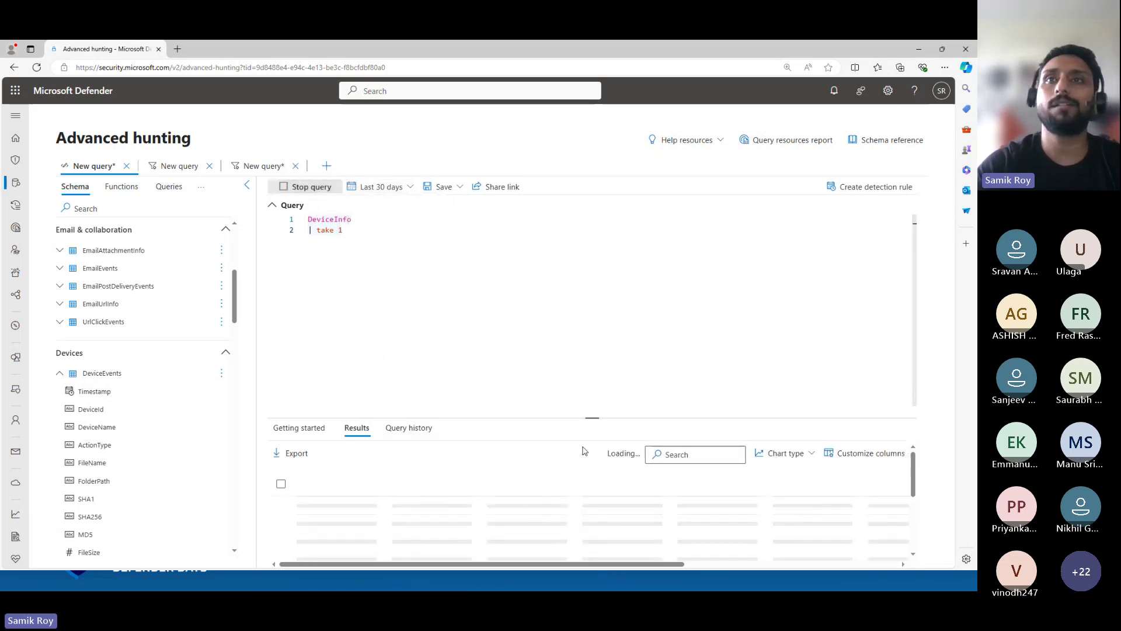
# Enlarge the results area and inspect the full details of the returned device record
pyautogui.moveTo(593, 395); pyautogui.dragTo(591, 241)
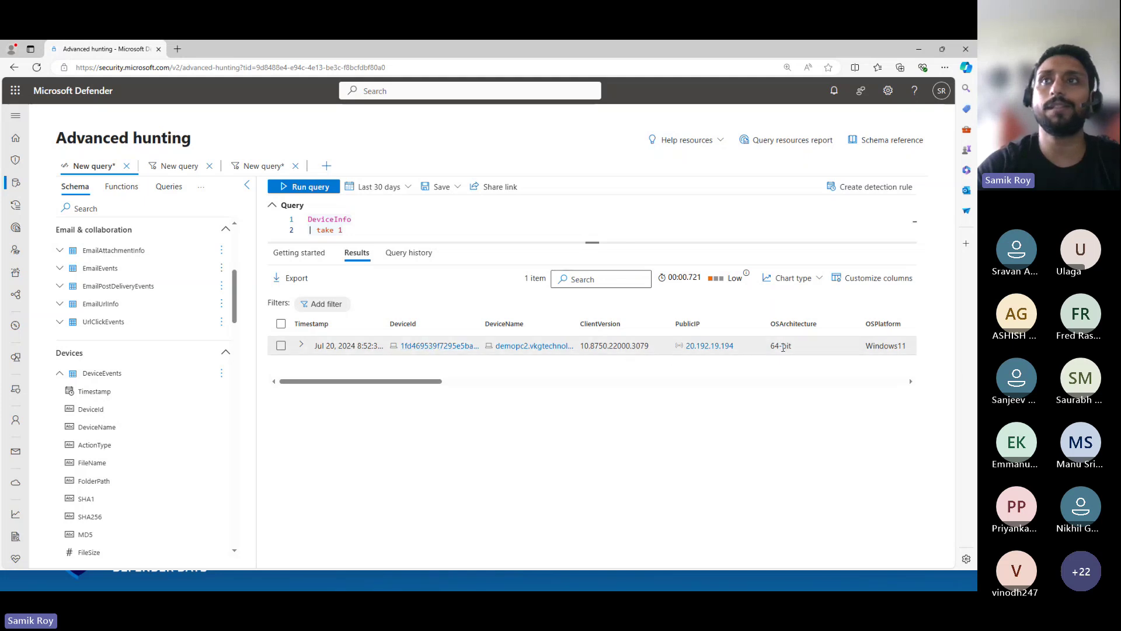
pyautogui.moveTo(433, 384); pyautogui.dragTo(282, 380)
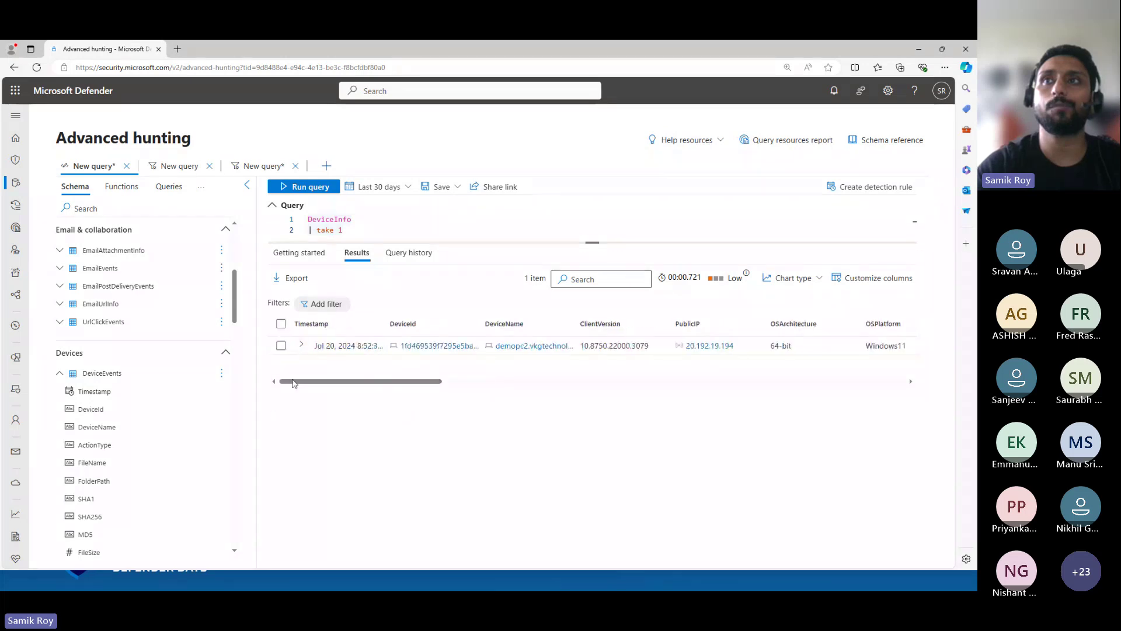
pyautogui.click(309, 345)
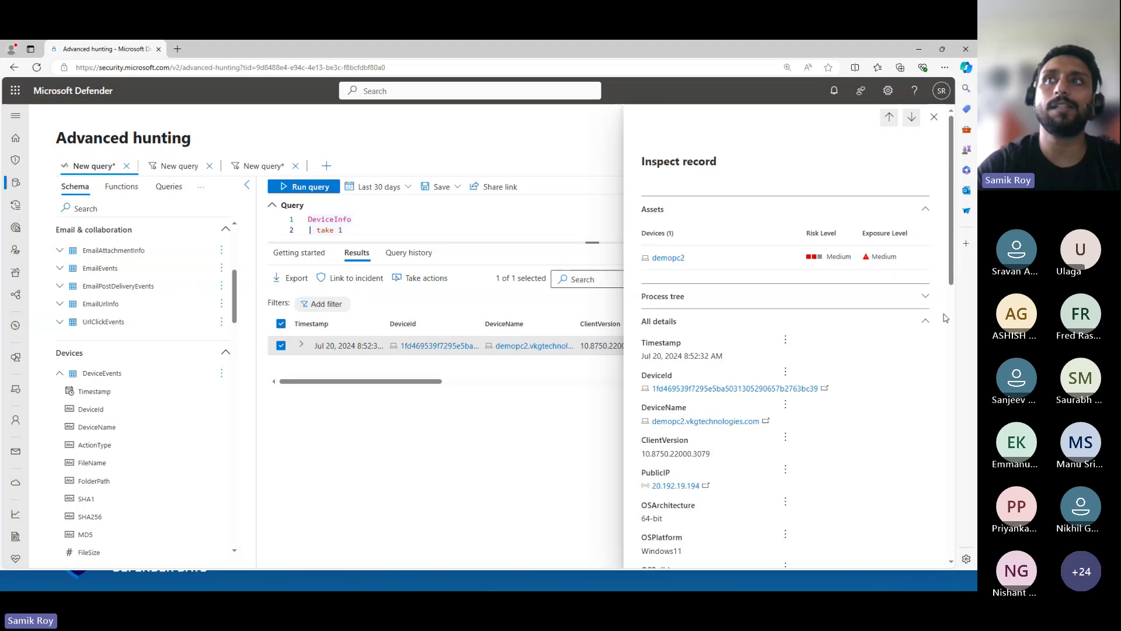
pyautogui.scroll(-3, 946, 318)
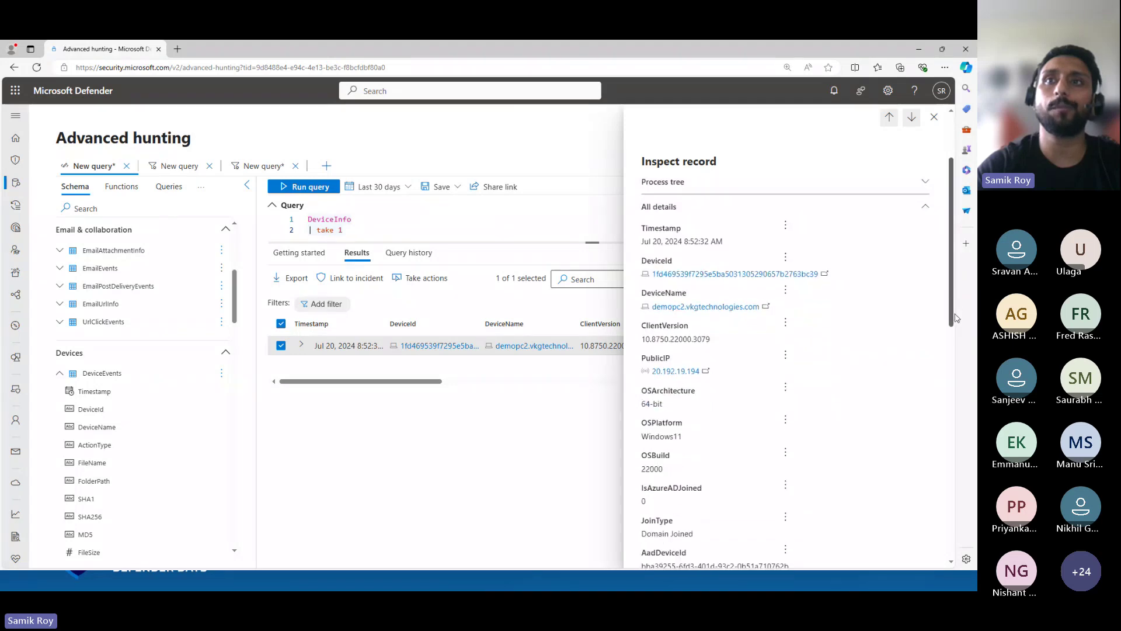
pyautogui.moveTo(956, 318); pyautogui.dragTo(956, 345)
pyautogui.scroll(-3, 959, 368)
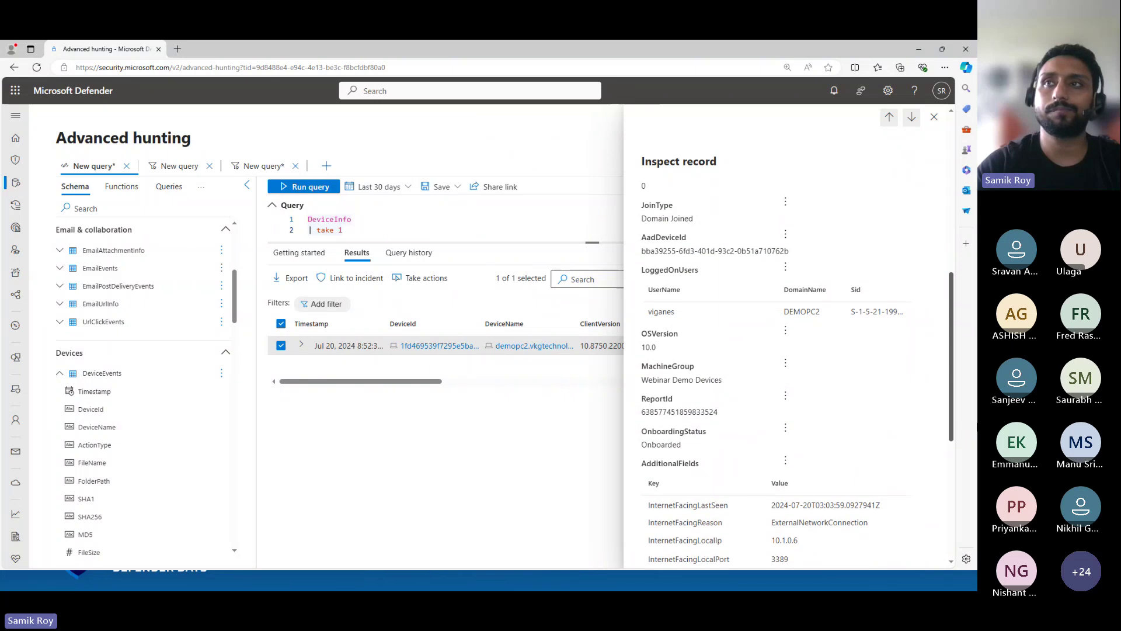
pyautogui.scroll(10, 935, 140)
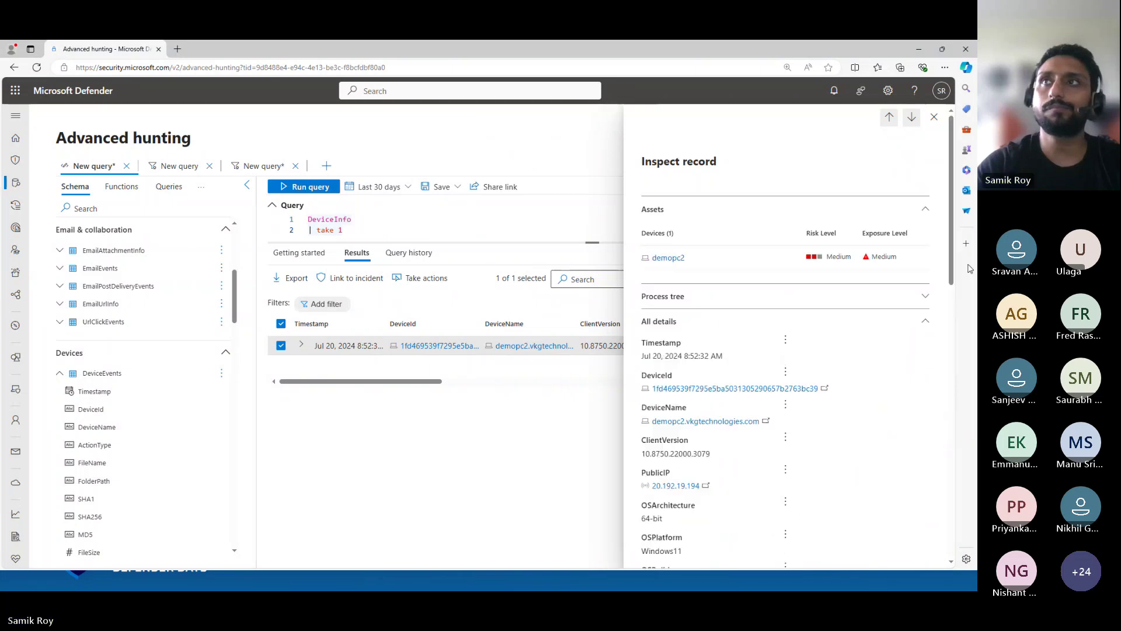
pyautogui.click(934, 117)
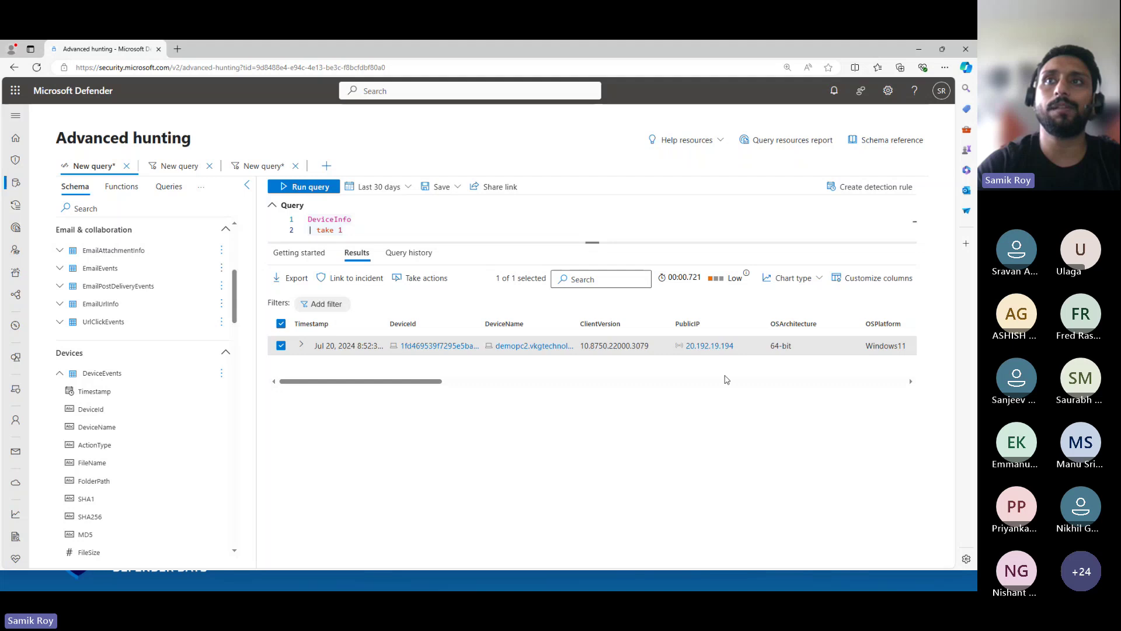
# View the record's public IP details and look at the options for linking the record to an existing incident
pyautogui.click(715, 347)
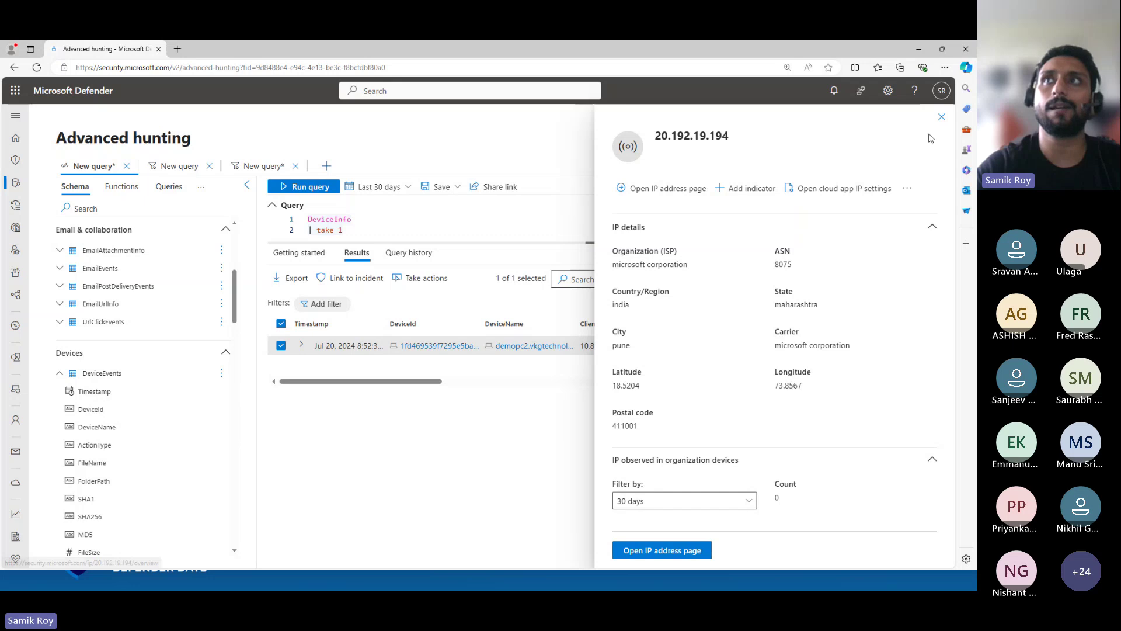
pyautogui.click(941, 117)
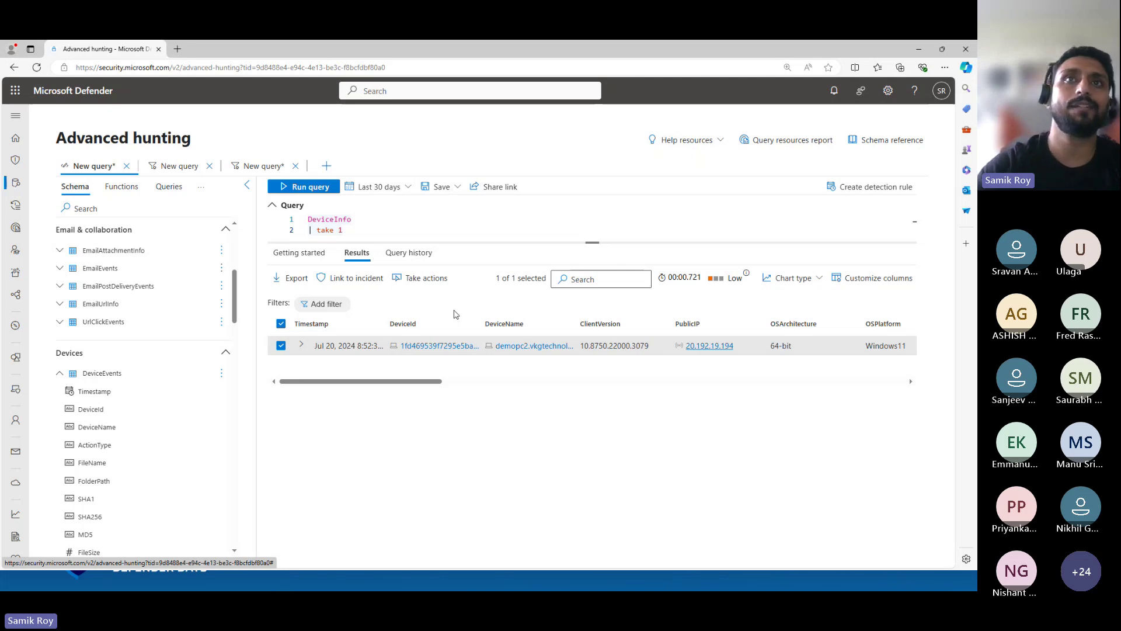
pyautogui.click(344, 280)
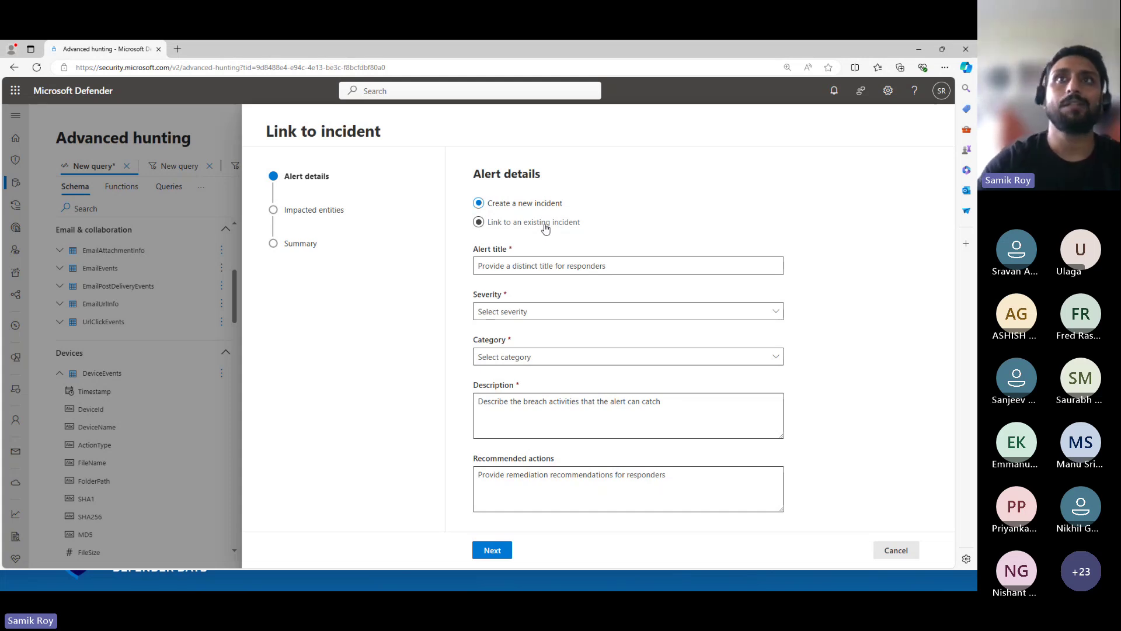
pyautogui.click(545, 228)
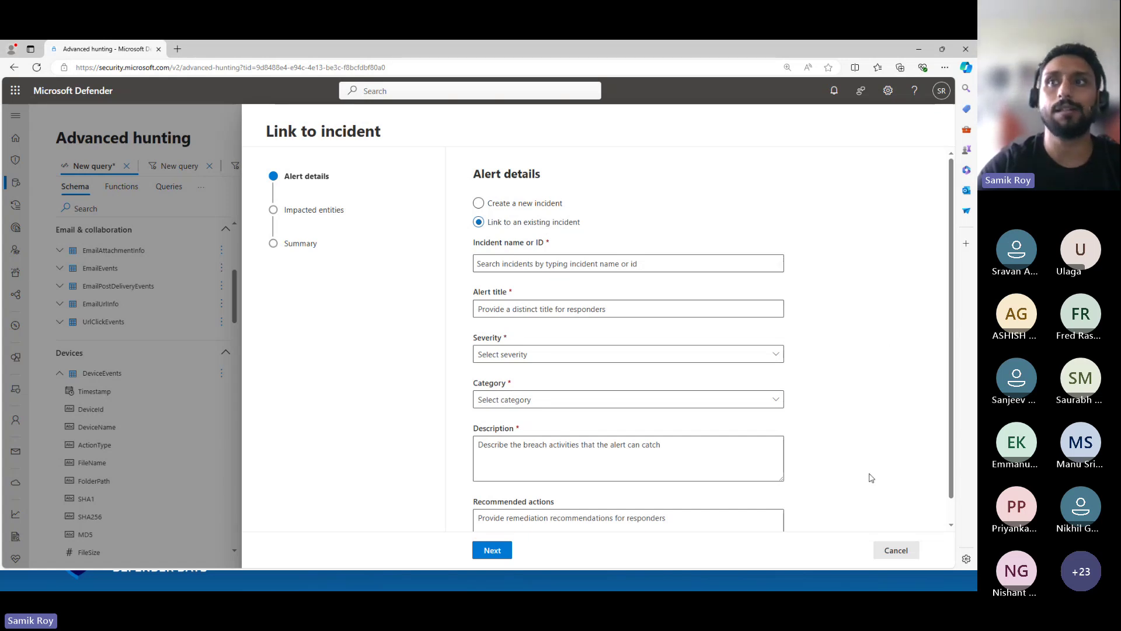
pyautogui.click(897, 550)
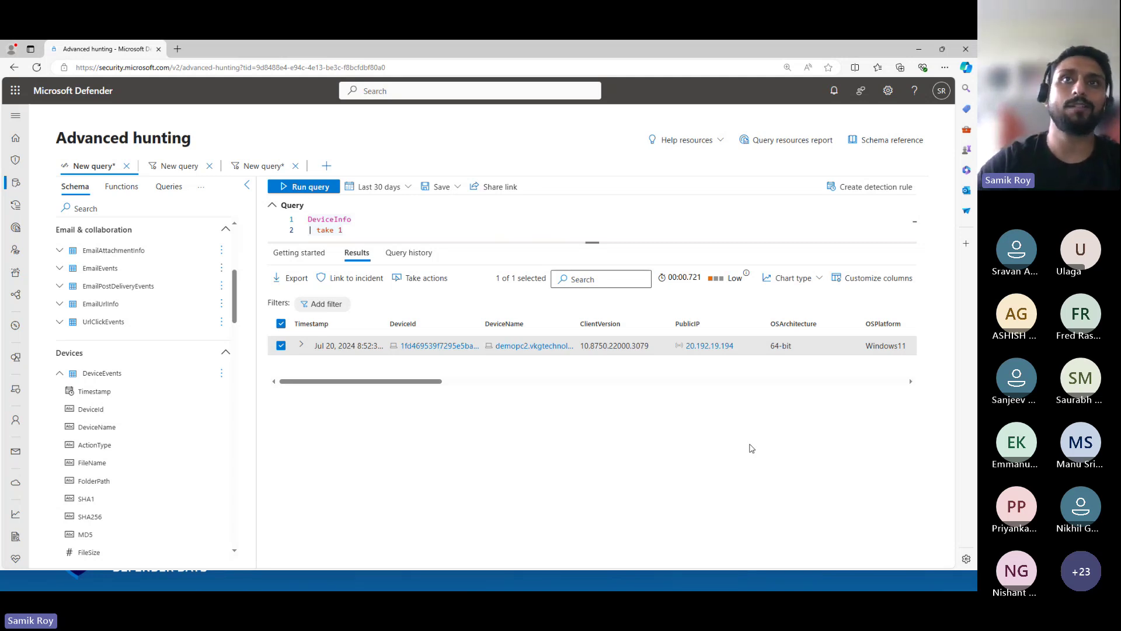
# Look through the device response actions for the selected record, such as Isolate device and Restrict app execution, and cancel without submitting any
pyautogui.click(418, 280)
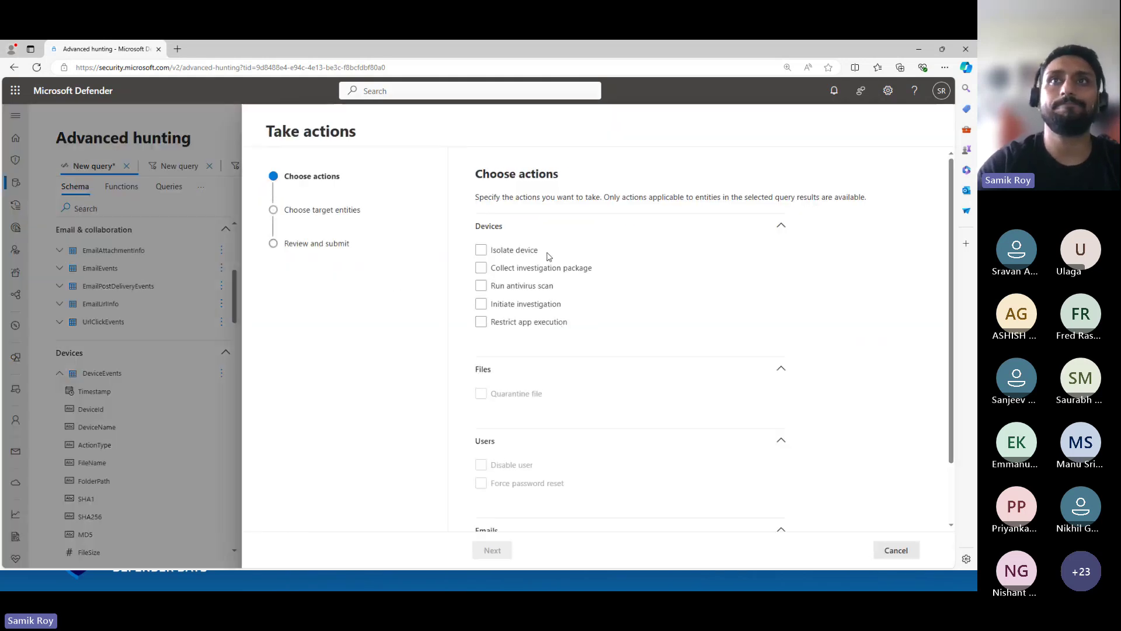
pyautogui.click(537, 257)
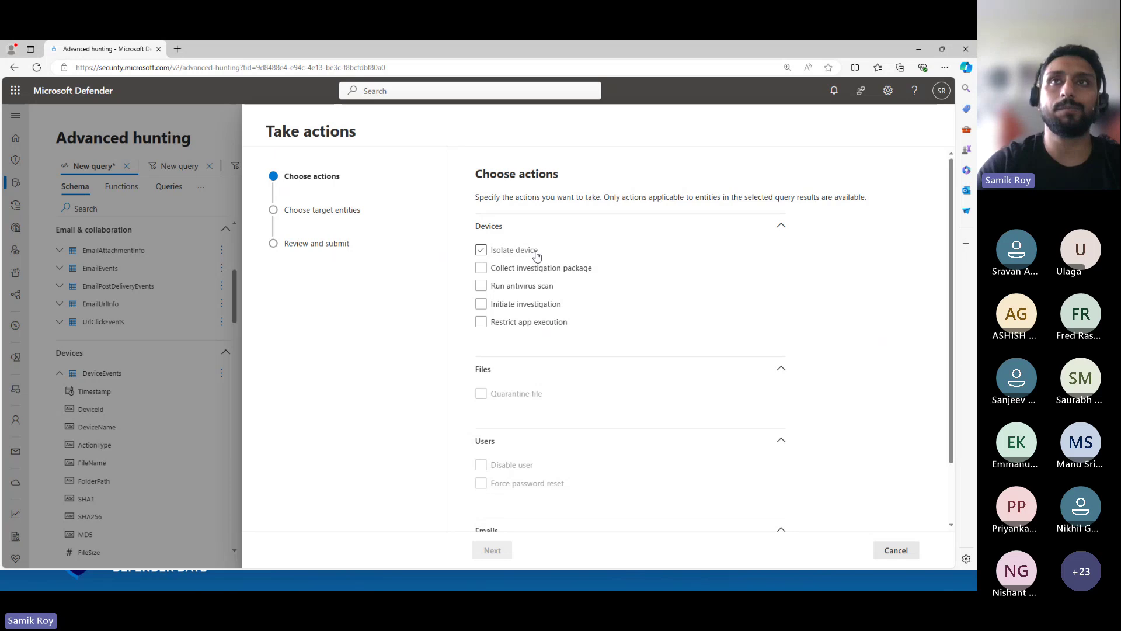
pyautogui.click(527, 255)
pyautogui.click(520, 323)
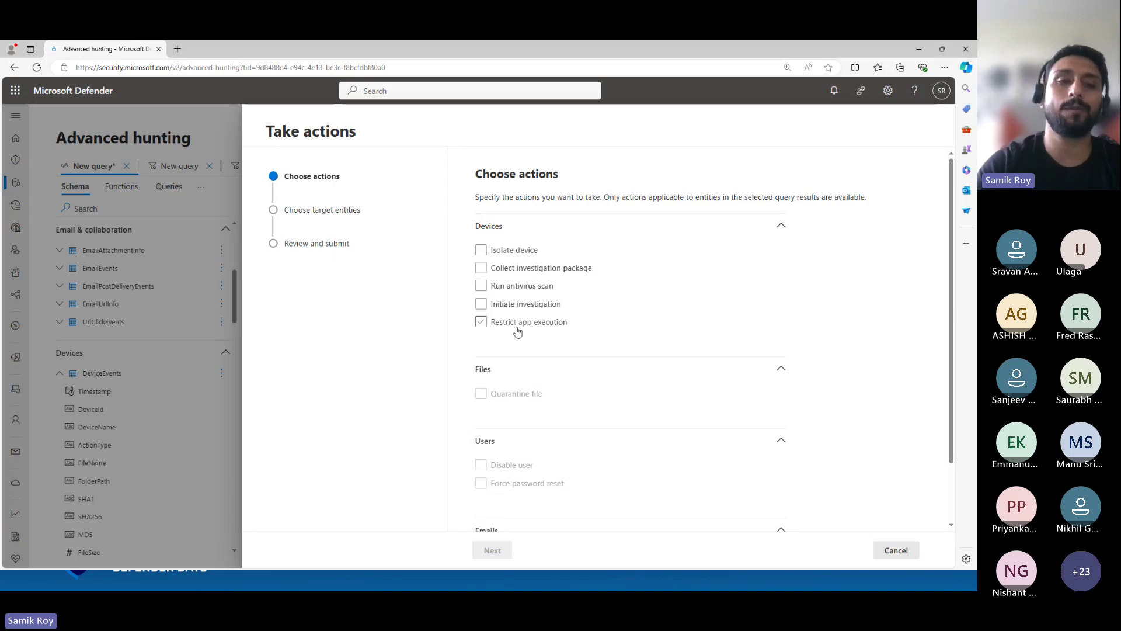
pyautogui.click(522, 323)
pyautogui.click(525, 305)
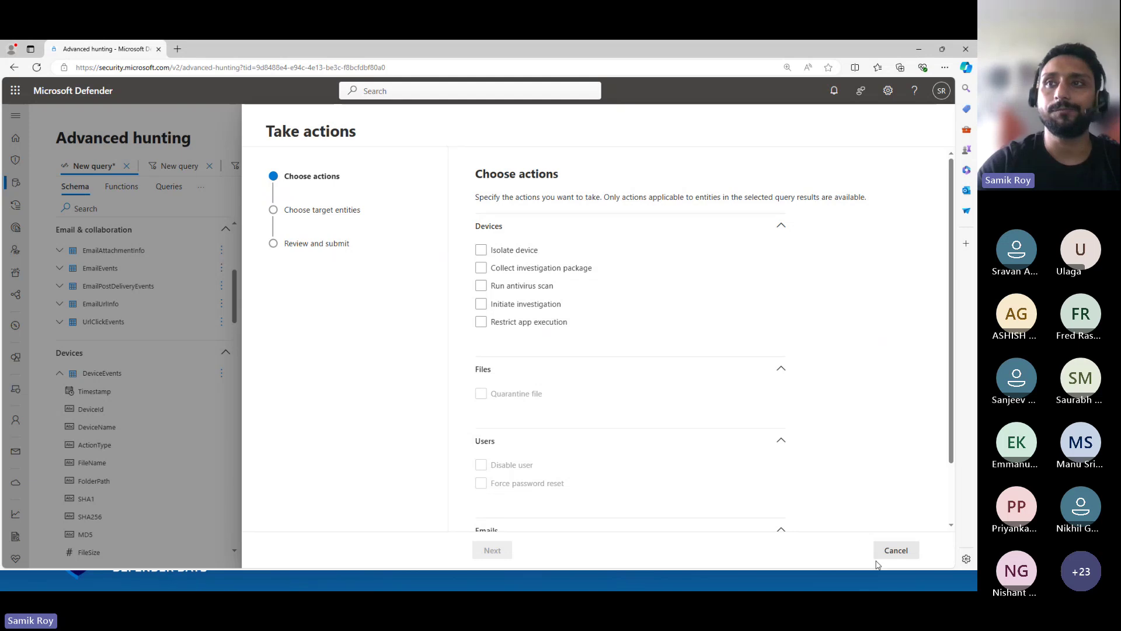
pyautogui.click(895, 552)
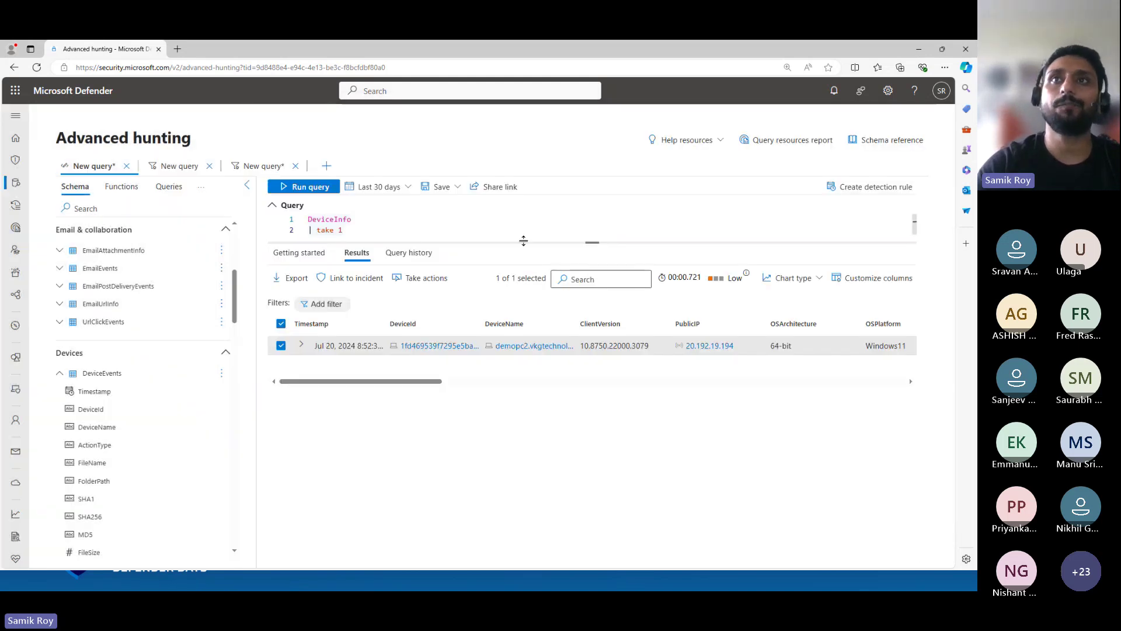
# Enlarge the query editor, delete the "| take 1" line and replace DeviceInfo with "Device" to bring up the table suggestions
pyautogui.moveTo(591, 242); pyautogui.dragTo(593, 334)
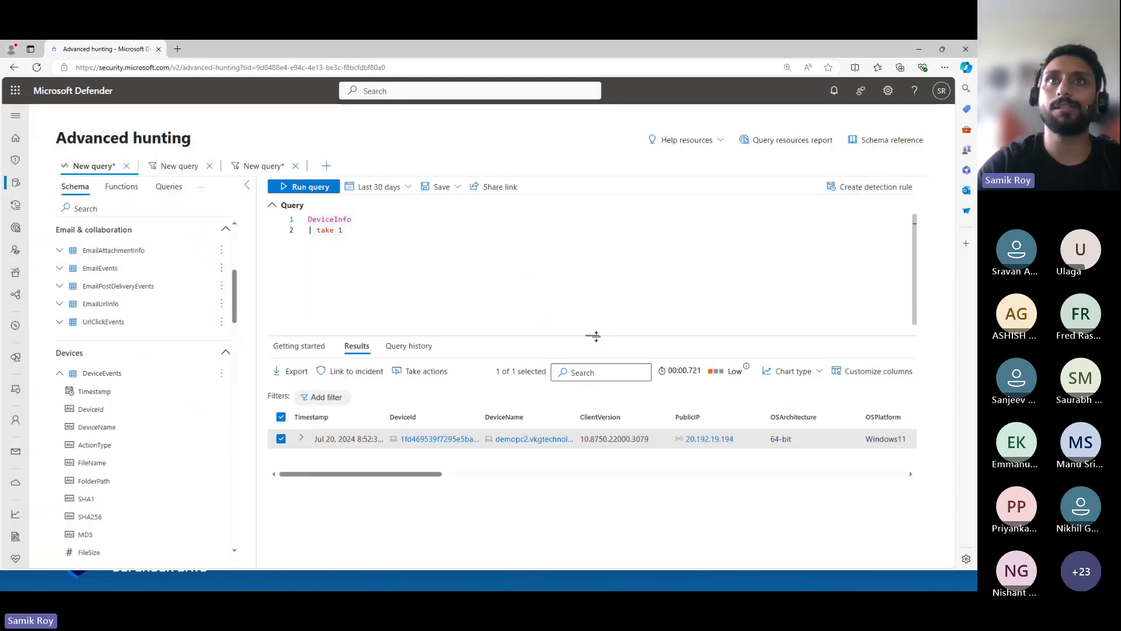
pyautogui.click(374, 233)
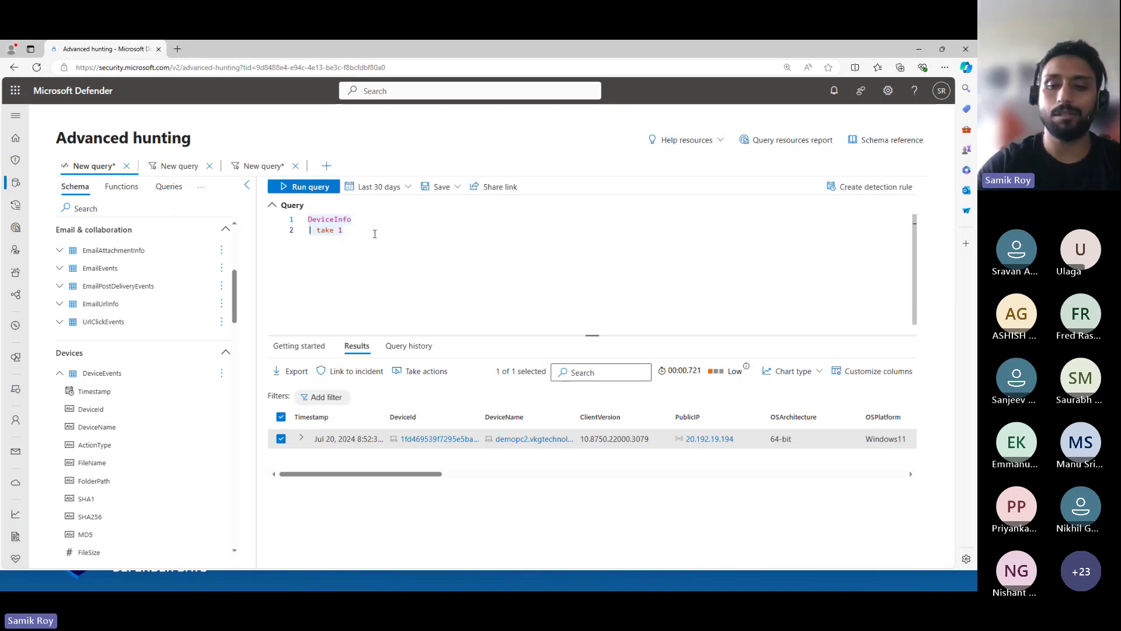
pyautogui.hotkey('shift', 'Left')
pyautogui.hotkey('shift', 'Left')
pyautogui.hotkey('shift', 'Left')
pyautogui.hotkey('shift', 'Left')
pyautogui.hotkey('shift', 'Left')
pyautogui.hotkey('shift', 'Left')
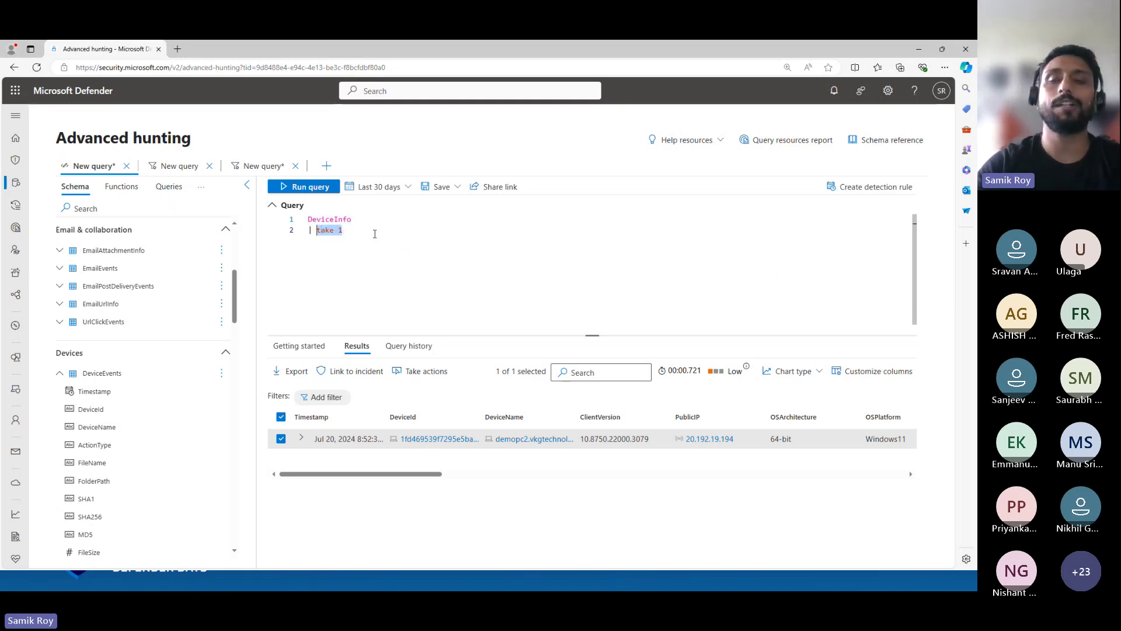
pyautogui.press('BackSpace')
pyautogui.press('BackSpace')
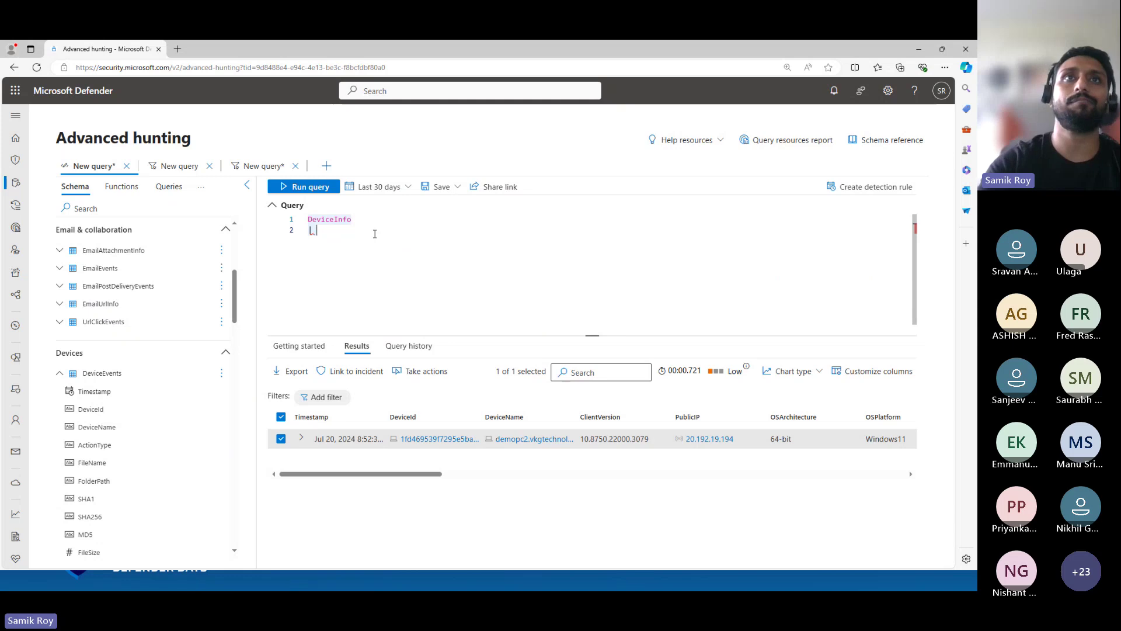
pyautogui.press('BackSpace')
pyautogui.press('BackSpace')
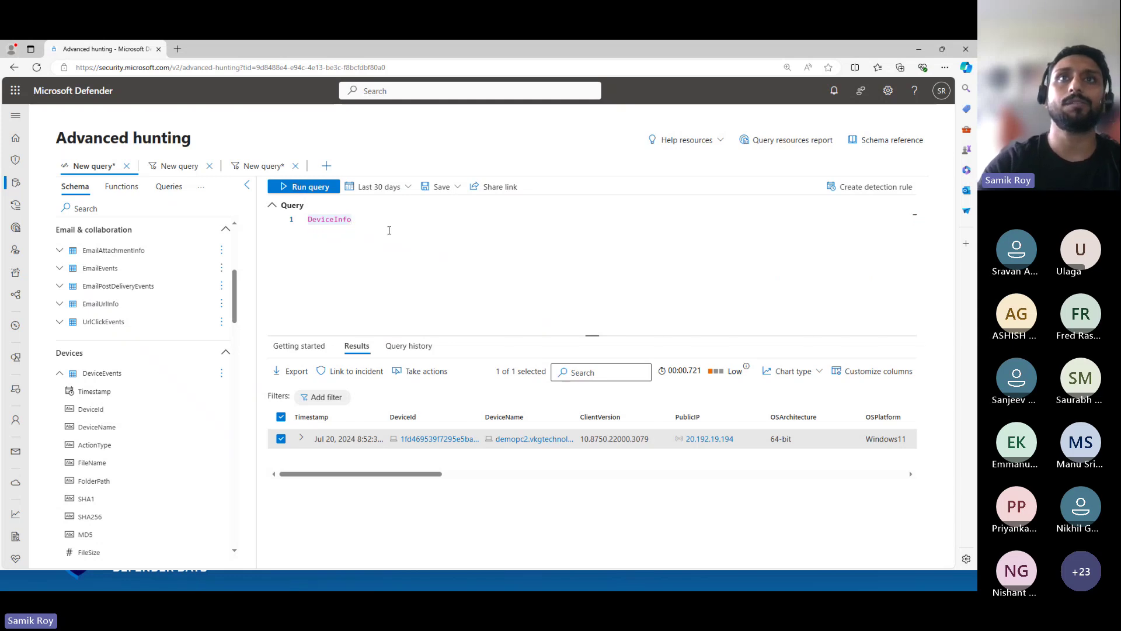
pyautogui.hotkey('ctrl', 'a')
pyautogui.write('Device')
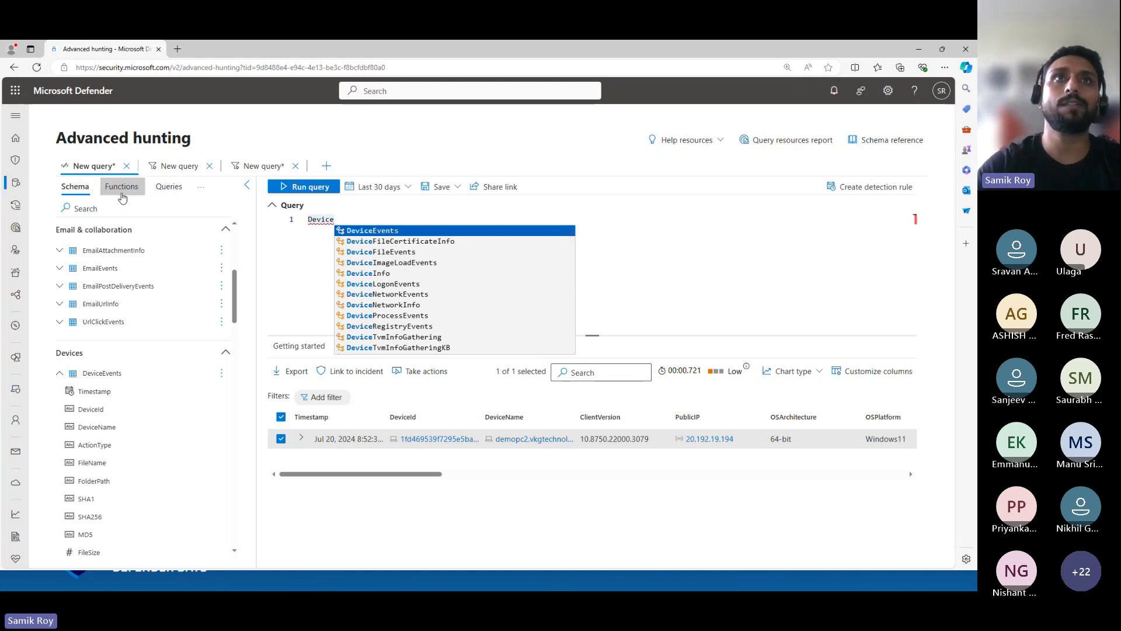
# Open the saved queries and expand the Attachment folder under the community Email Queries
pyautogui.click(168, 192)
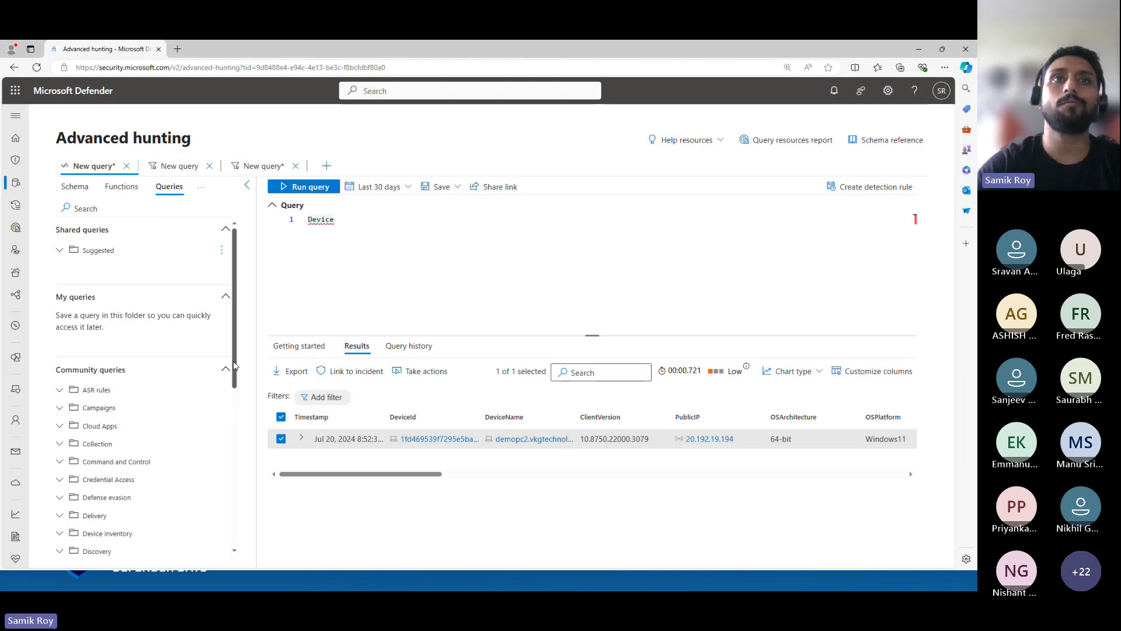
pyautogui.scroll(-2, 229, 400)
pyautogui.scroll(-1, 229, 399)
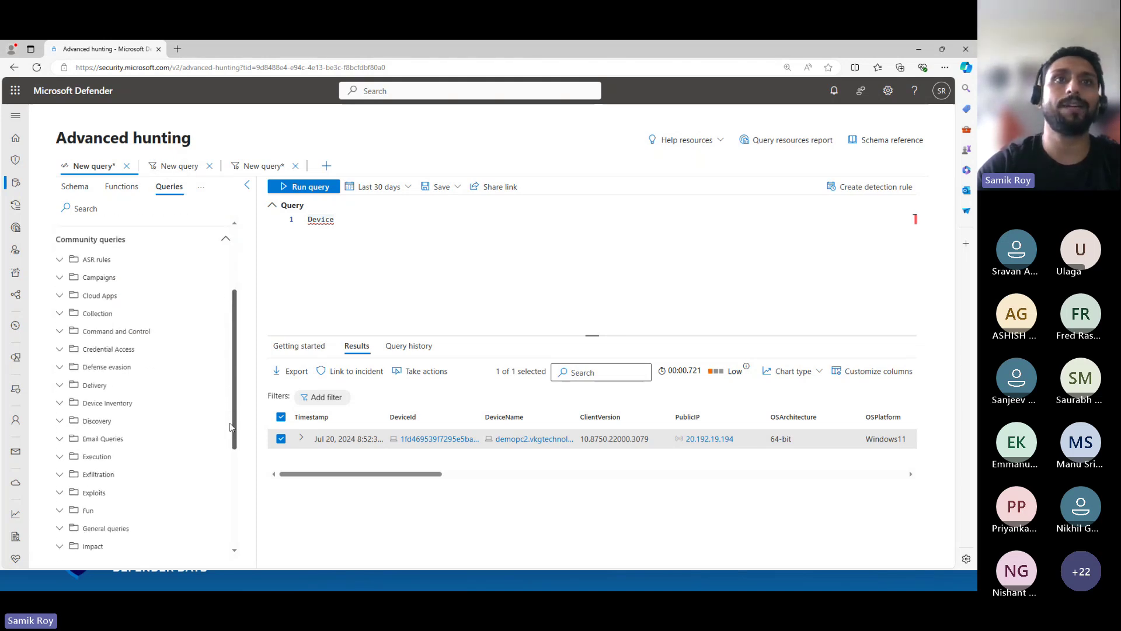
pyautogui.click(78, 439)
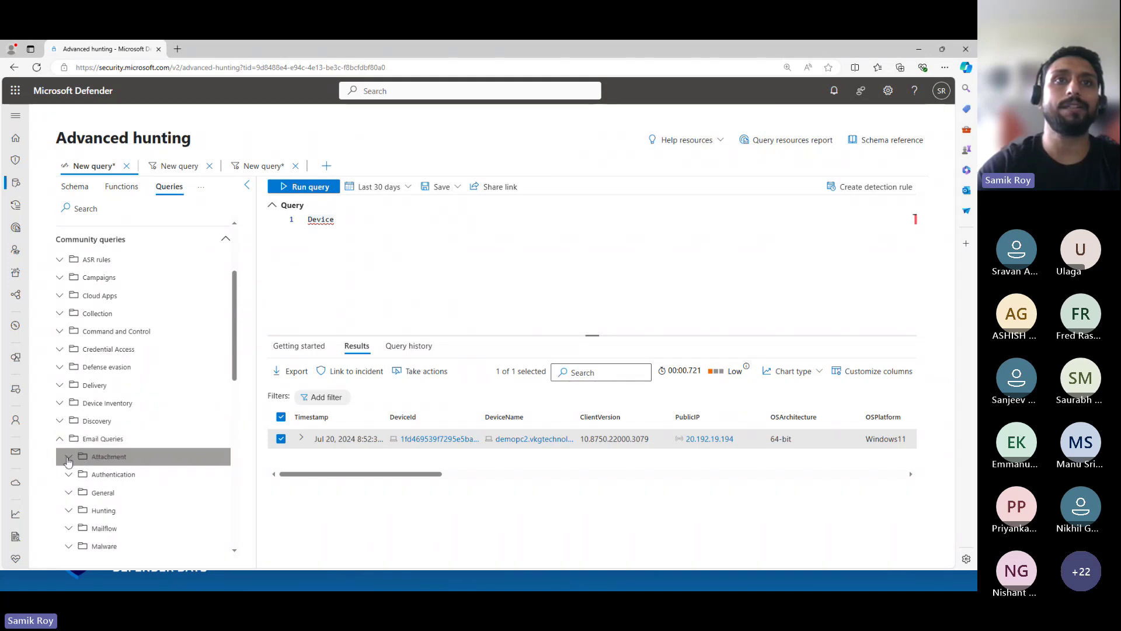
pyautogui.click(71, 459)
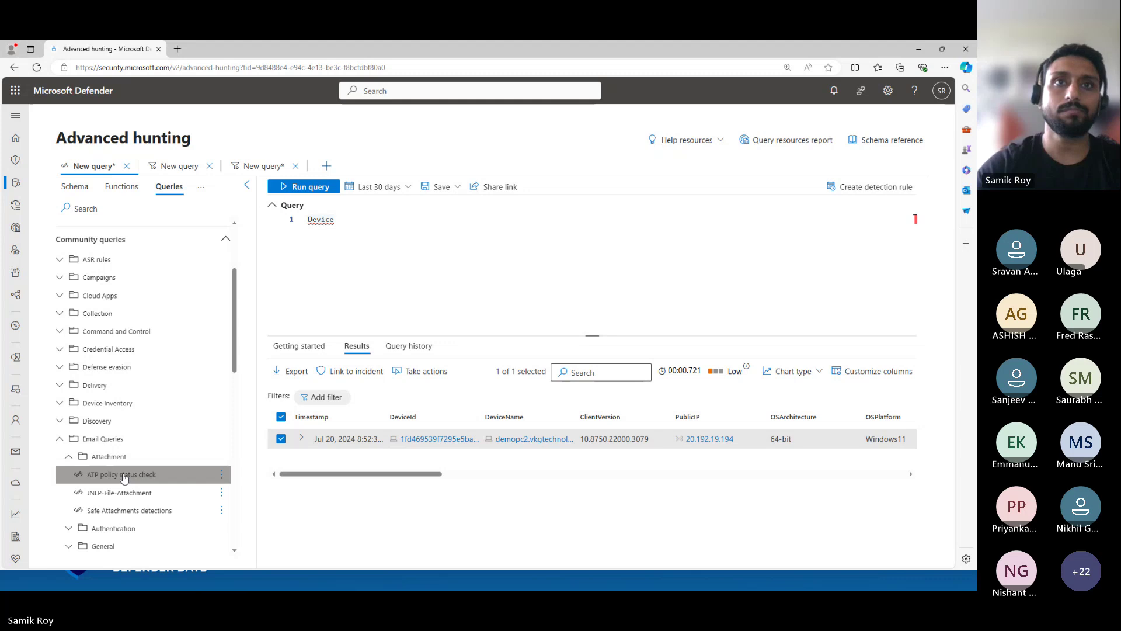
# Clear the text in the query editor and run the "ATP policy status check" community query
pyautogui.doubleClick(343, 220)
pyautogui.press('BackSpace')
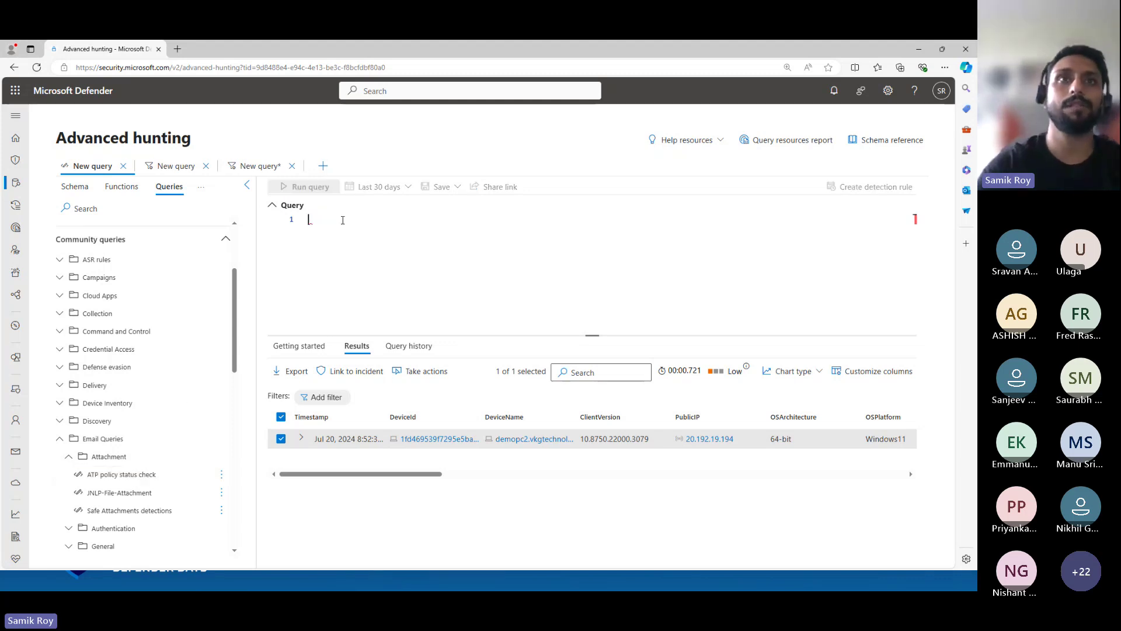
pyautogui.click(222, 475)
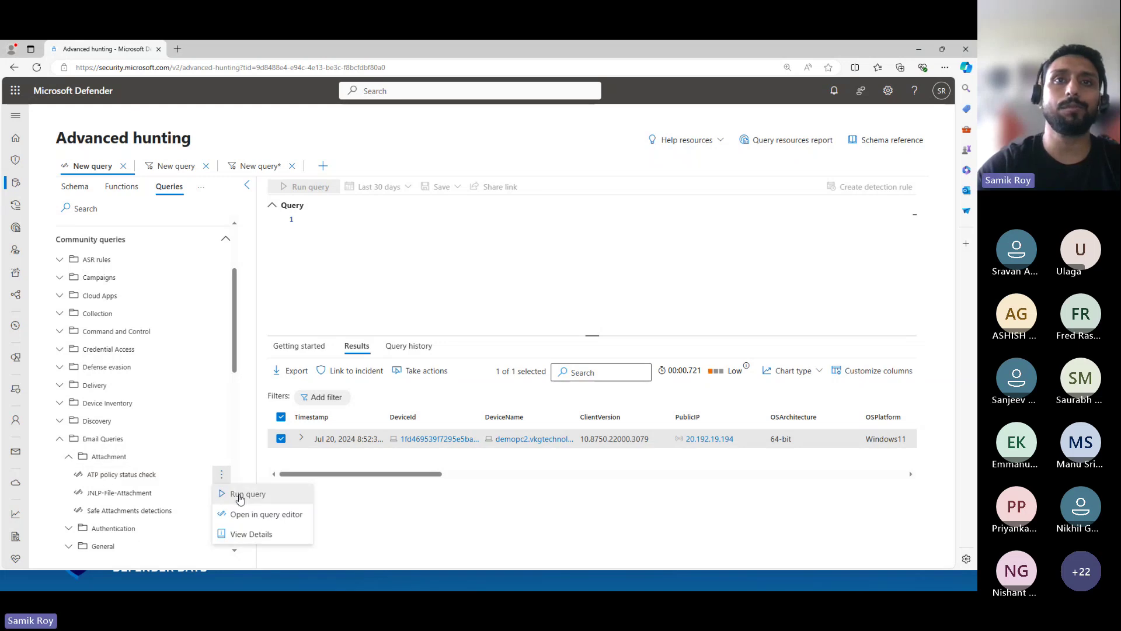
pyautogui.click(240, 495)
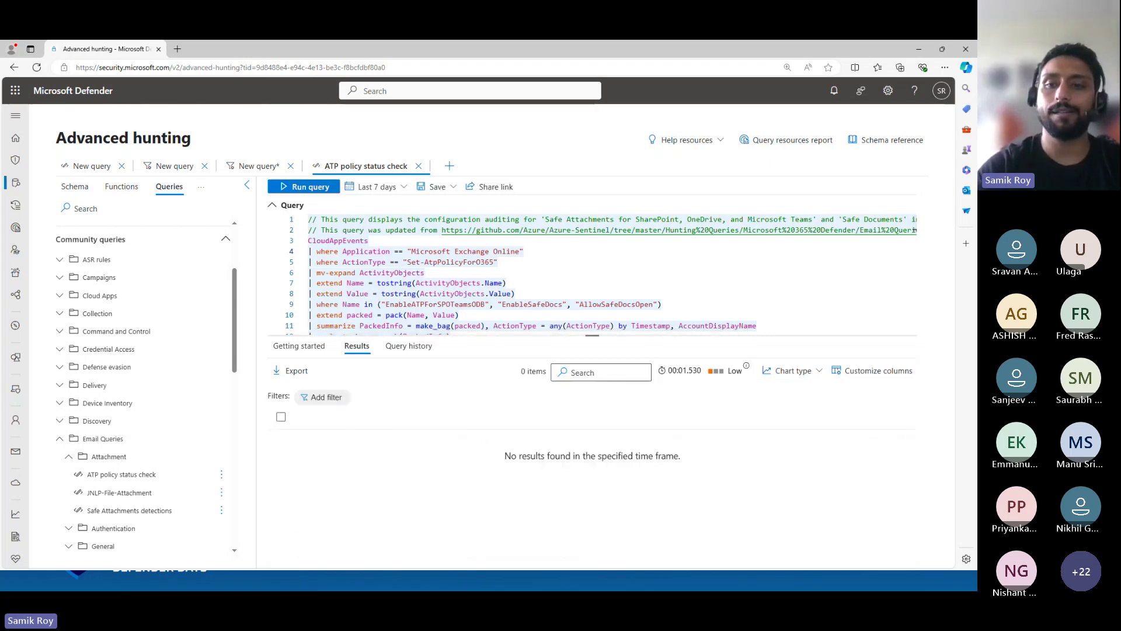
# Examine the ATP policy status check query's KQL and its save options, and return to the empty editor query
pyautogui.click(487, 319)
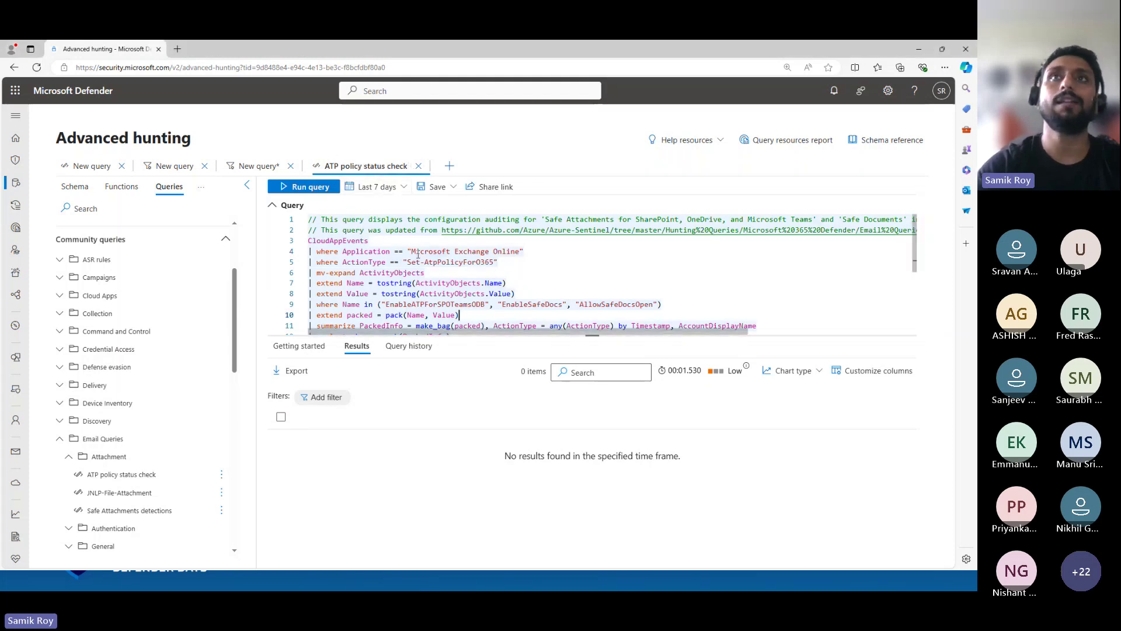
pyautogui.doubleClick(414, 273)
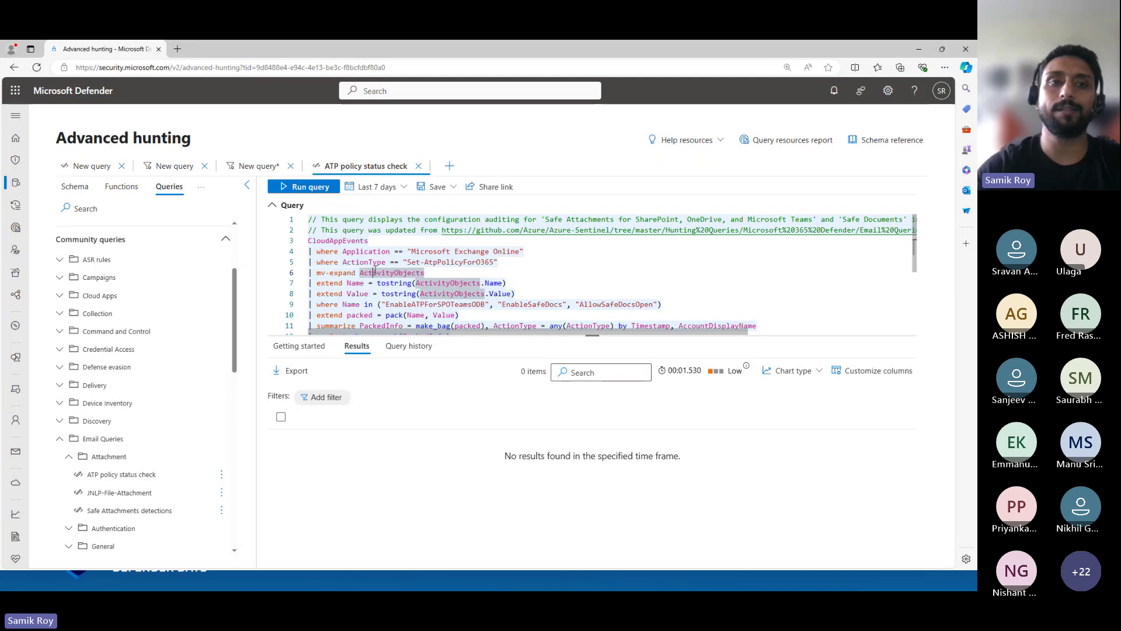
pyautogui.click(439, 186)
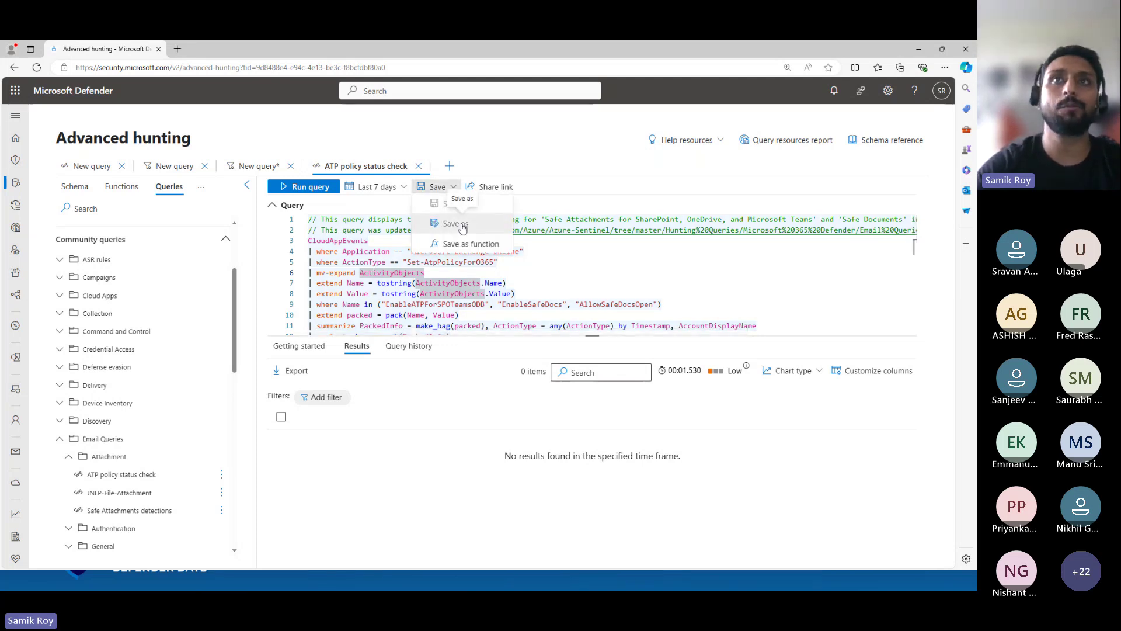
pyautogui.click(123, 194)
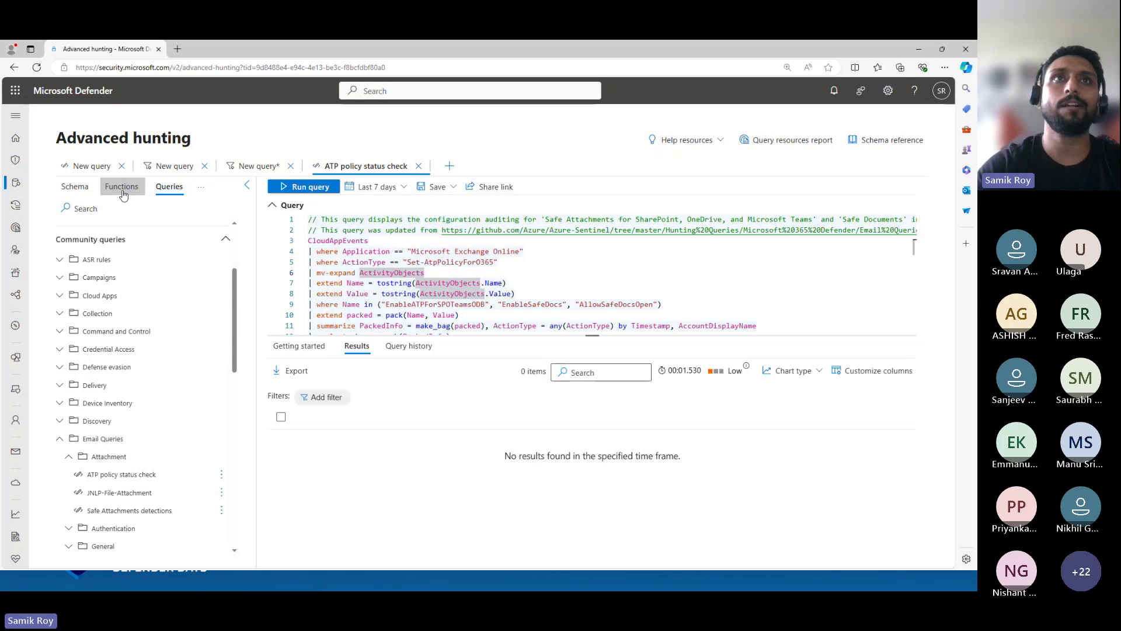
pyautogui.click(123, 194)
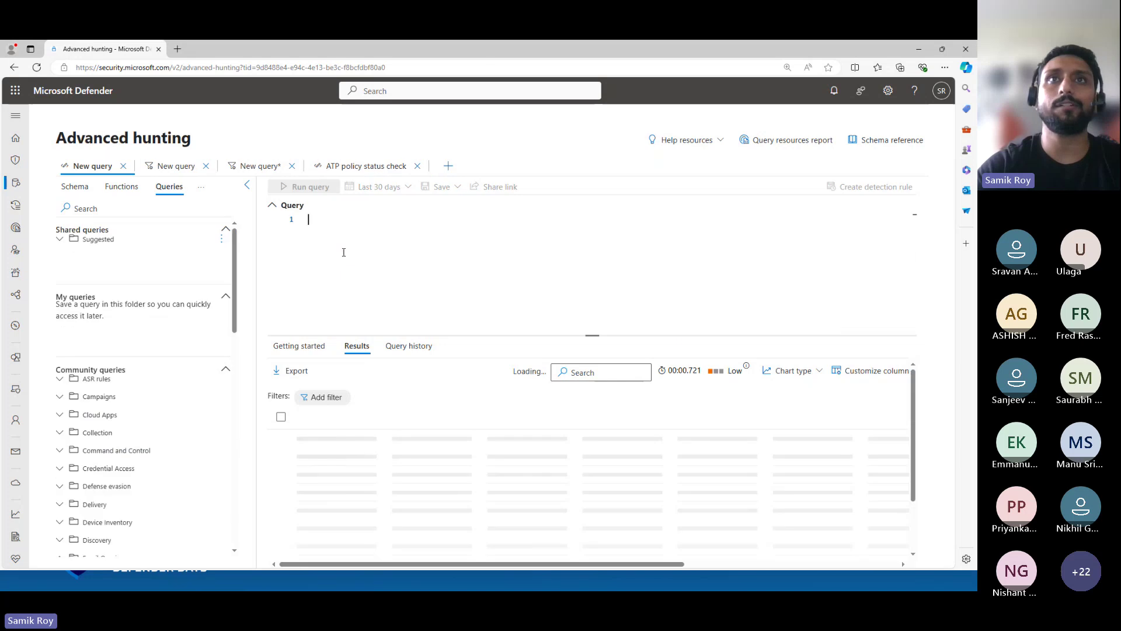
# Start the query with the DeviceEvents table on the first line and begin a second line
pyautogui.write('Device')
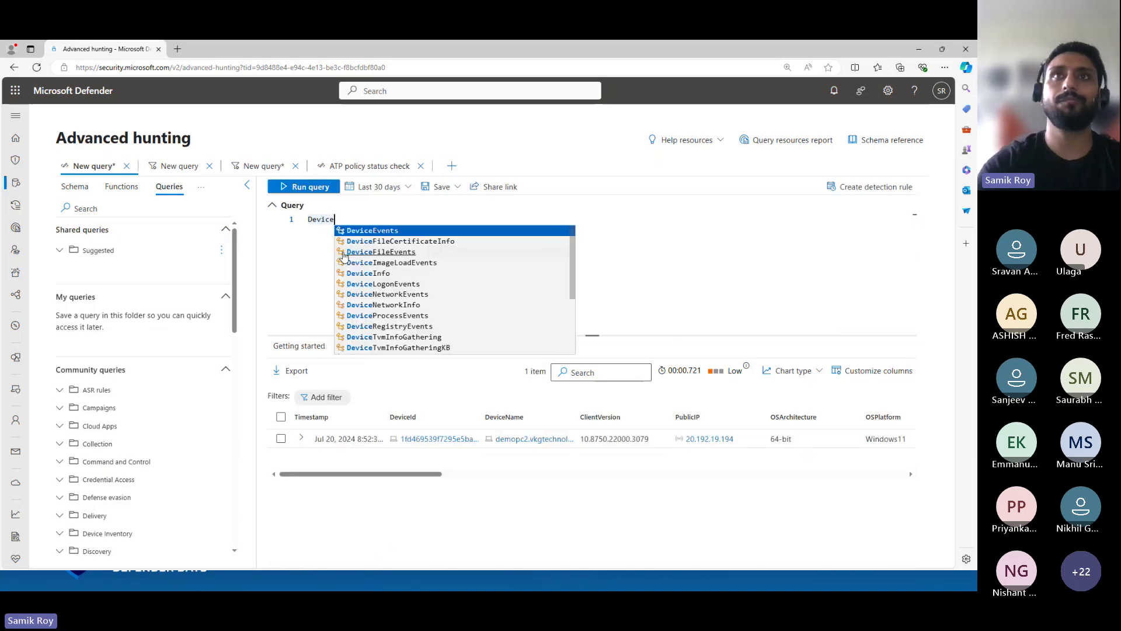
pyautogui.press('Down')
pyautogui.press('Up')
pyautogui.press('Return')
pyautogui.press('Return')
pyautogui.write('| where ')
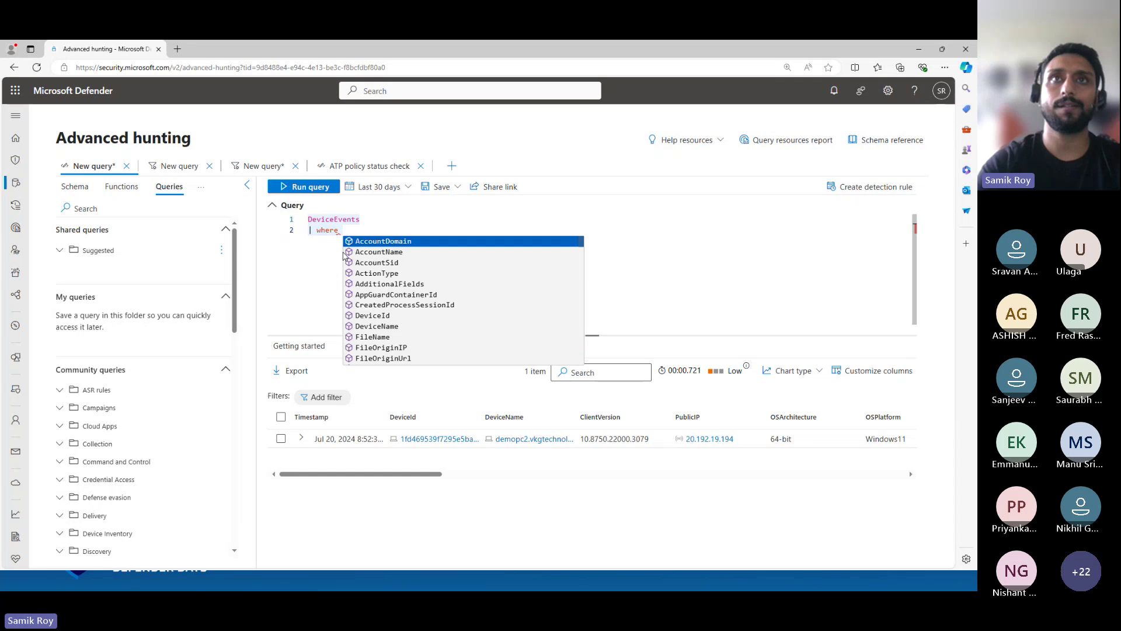
pyautogui.write('eve')
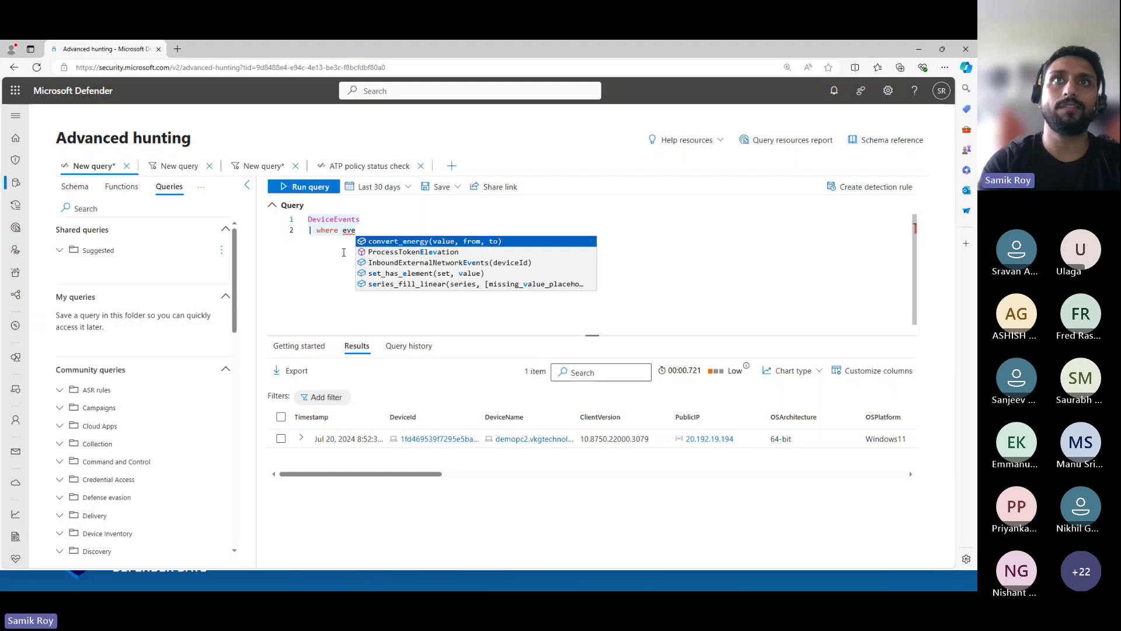
pyautogui.press('BackSpace')
pyautogui.press('BackSpace')
pyautogui.press('BackSpace')
pyautogui.press('BackSpace')
pyautogui.press('BackSpace')
pyautogui.press('BackSpace')
pyautogui.press('BackSpace')
pyautogui.press('BackSpace')
pyautogui.press('BackSpace')
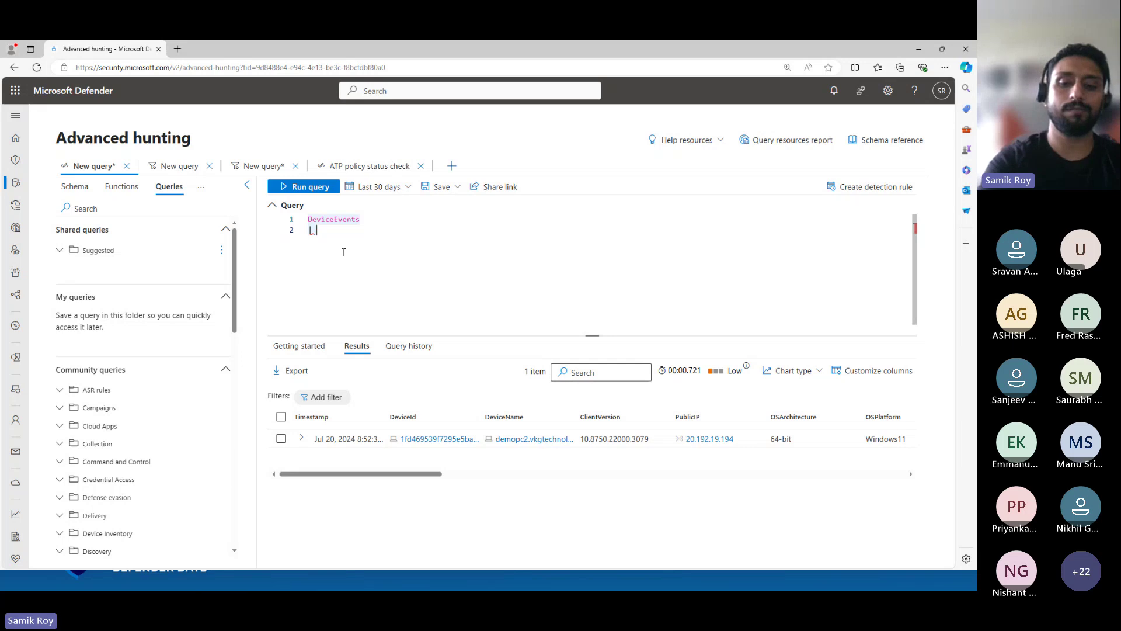
# Limit the DeviceEvents query with "| take 1", run it and open the svchost.exe record for inspection
pyautogui.write('take 1')
pyautogui.hotkey('shift', 'Return')
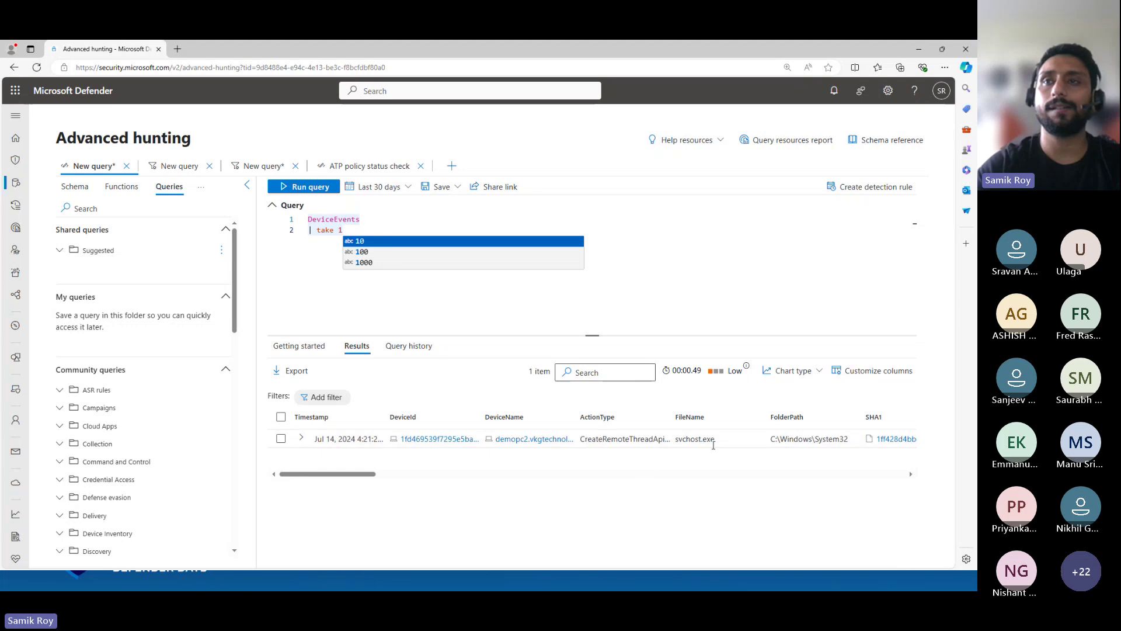
pyautogui.moveTo(715, 438); pyautogui.dragTo(679, 443)
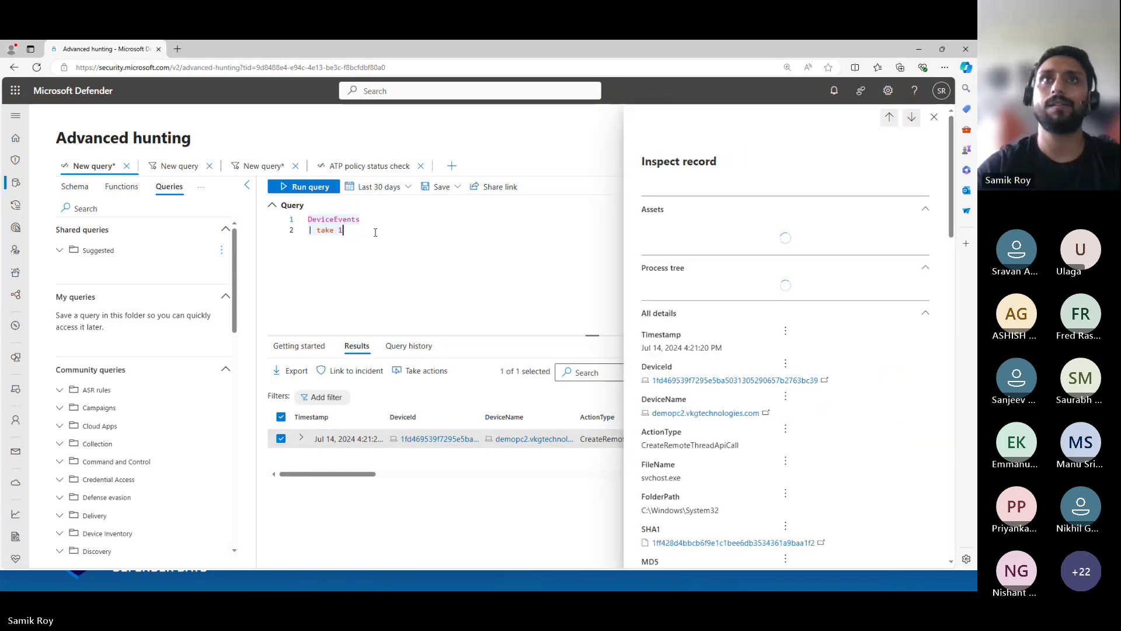
# Replace "take 1" with a where operator after the pipe and close the record details
pyautogui.press('BackSpace')
pyautogui.press('BackSpace')
pyautogui.press('BackSpace')
pyautogui.press('BackSpace')
pyautogui.press('BackSpace')
pyautogui.press('BackSpace')
pyautogui.press('BackSpace')
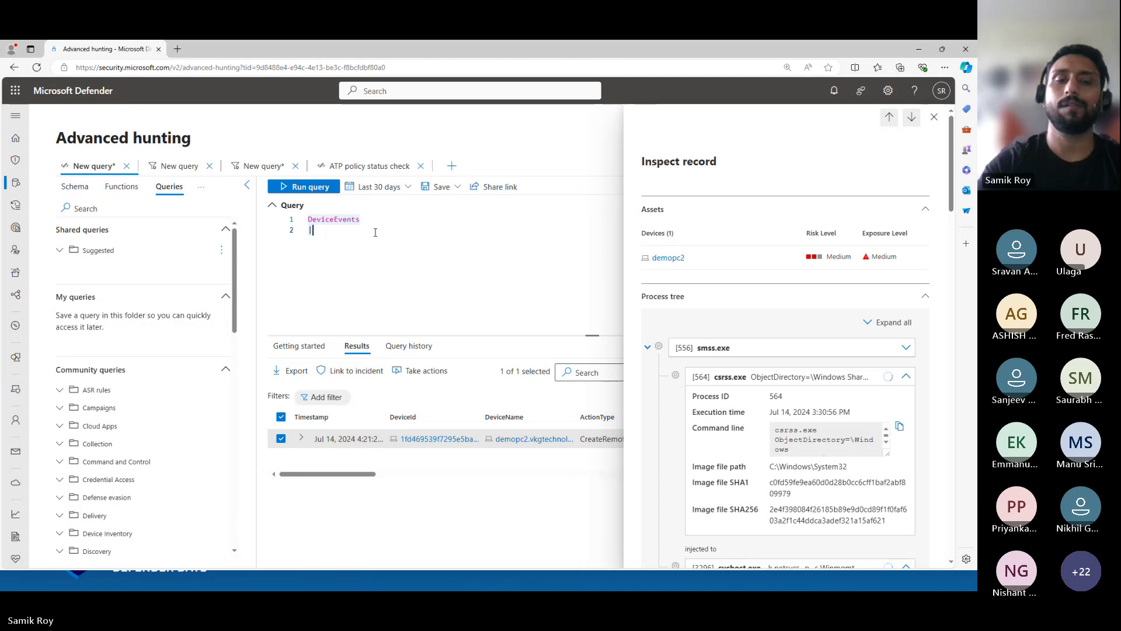
pyautogui.write('where')
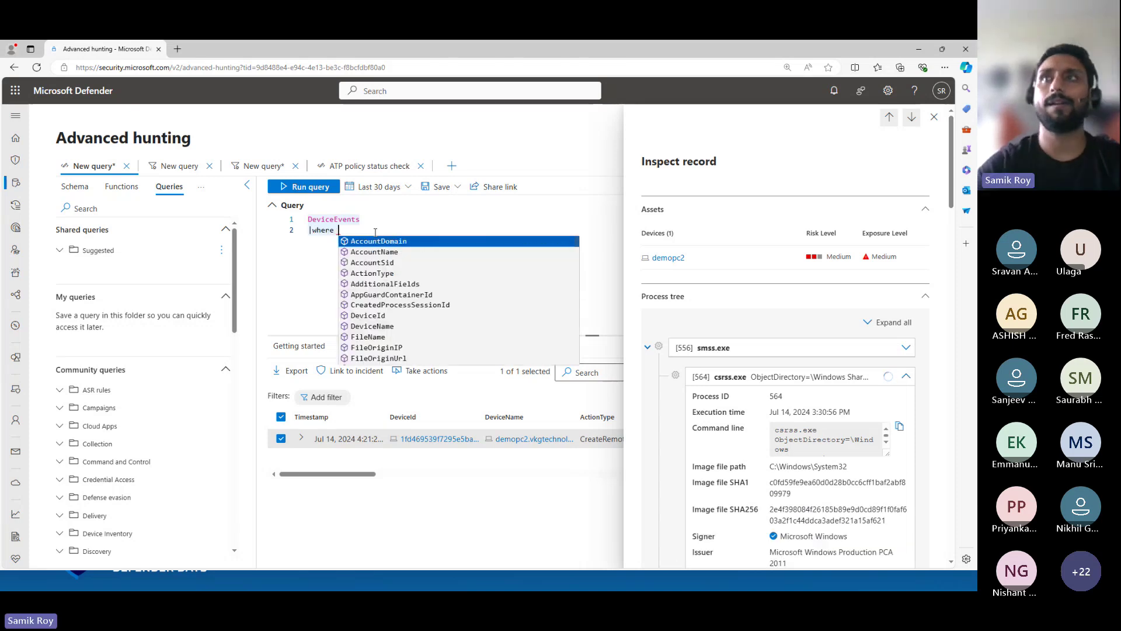
pyautogui.click(934, 117)
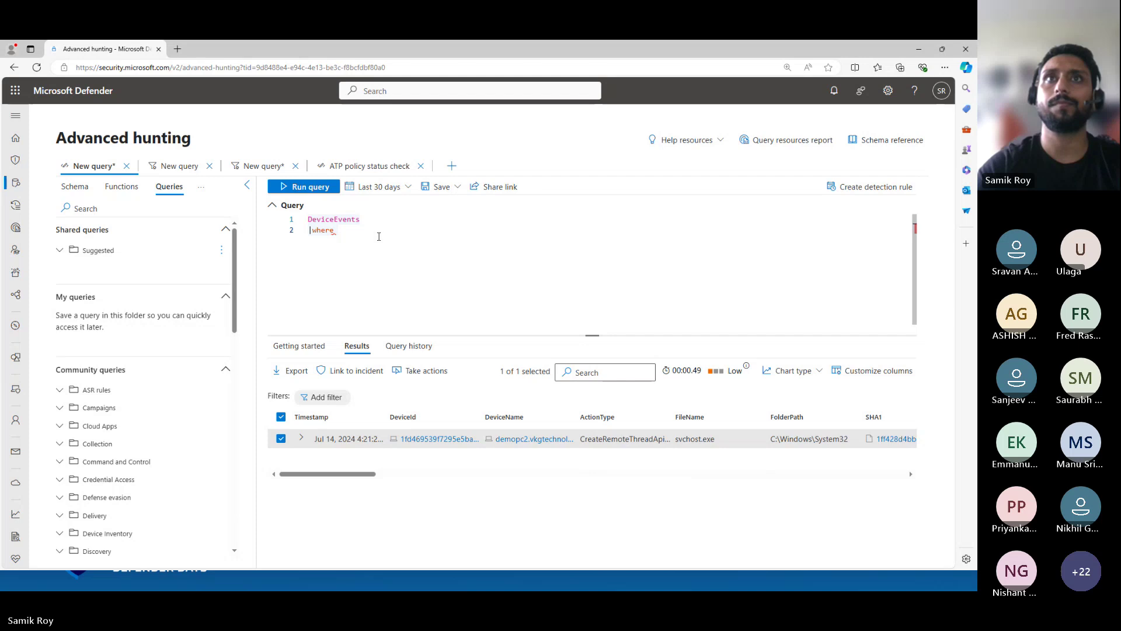
# Complete the filter as FileName == "svchost.exe" and run the query
pyautogui.write('FileName ')
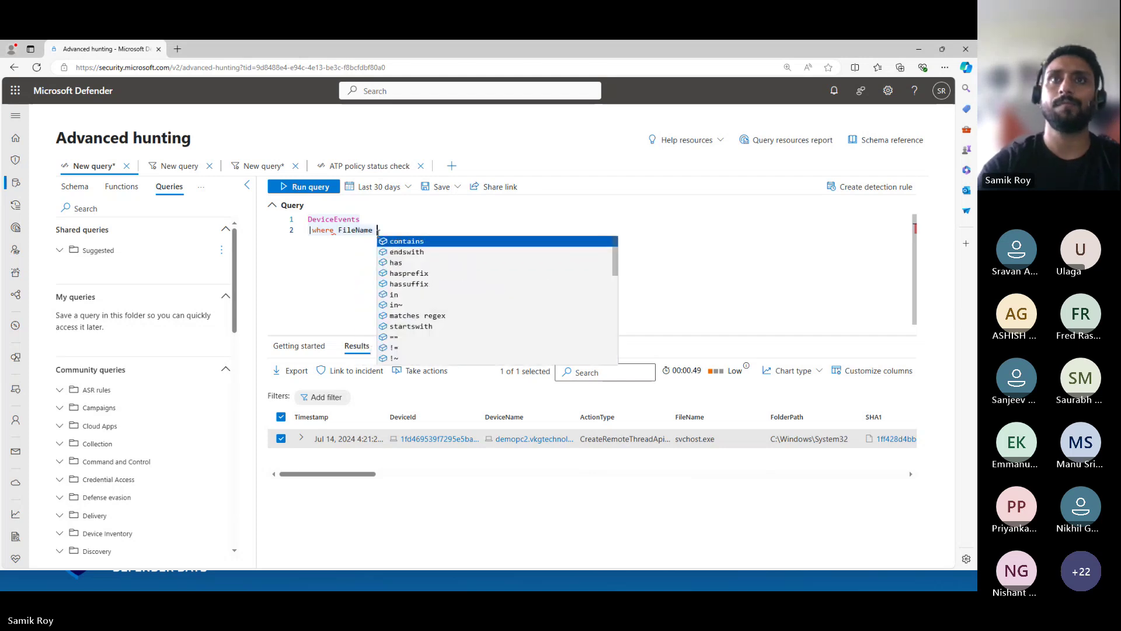
pyautogui.write('== "')
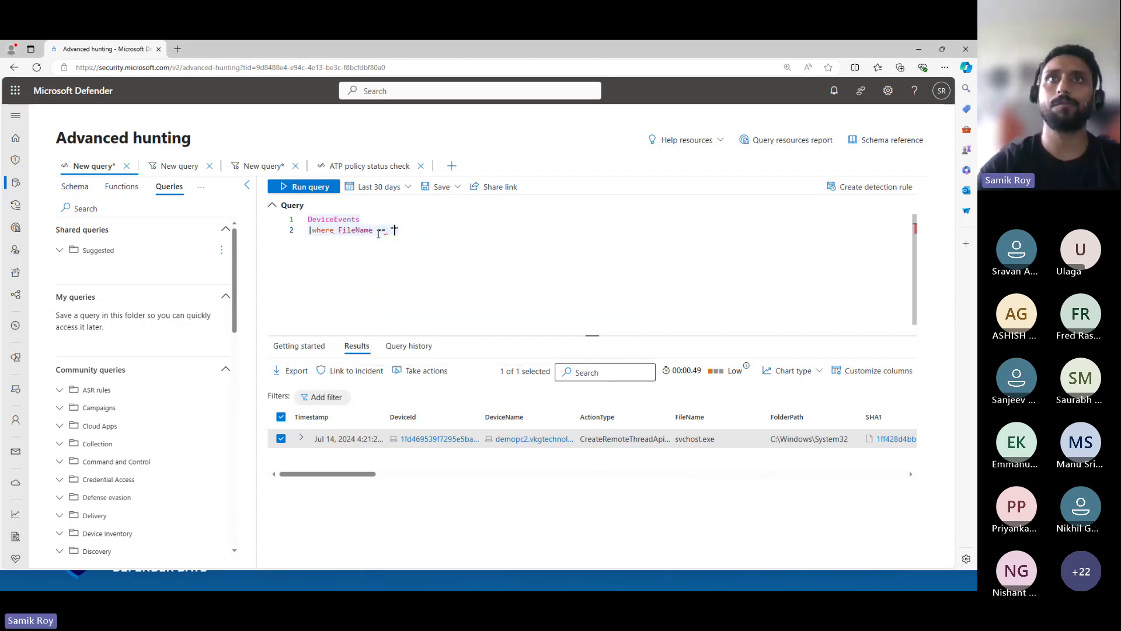
pyautogui.write('svchost.exe')
pyautogui.hotkey('shift', 'Return')
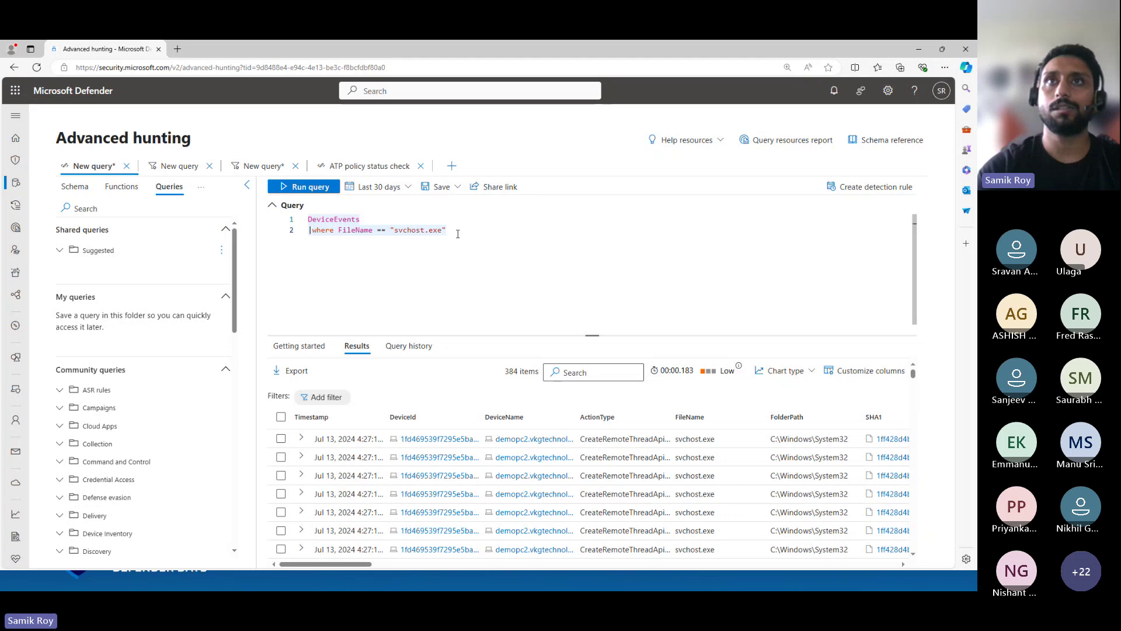
# Add the line "| summarize count() by bin(Timestamp, 1h)" below the filter and run the query
pyautogui.write('| s')
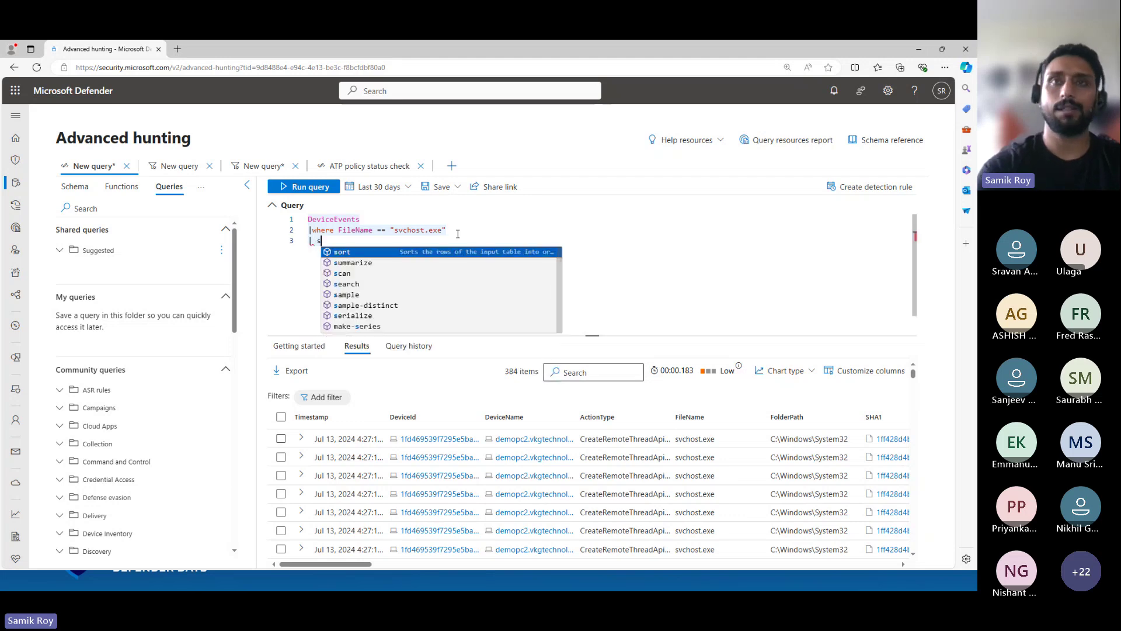
pyautogui.write('ummarize count')
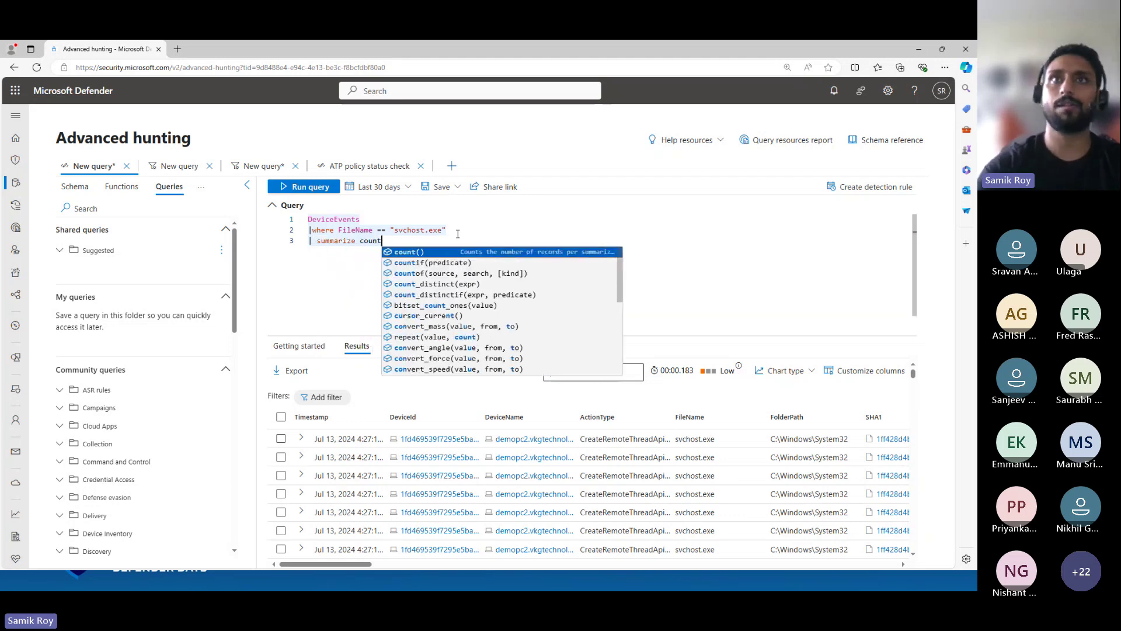
pyautogui.write('() b')
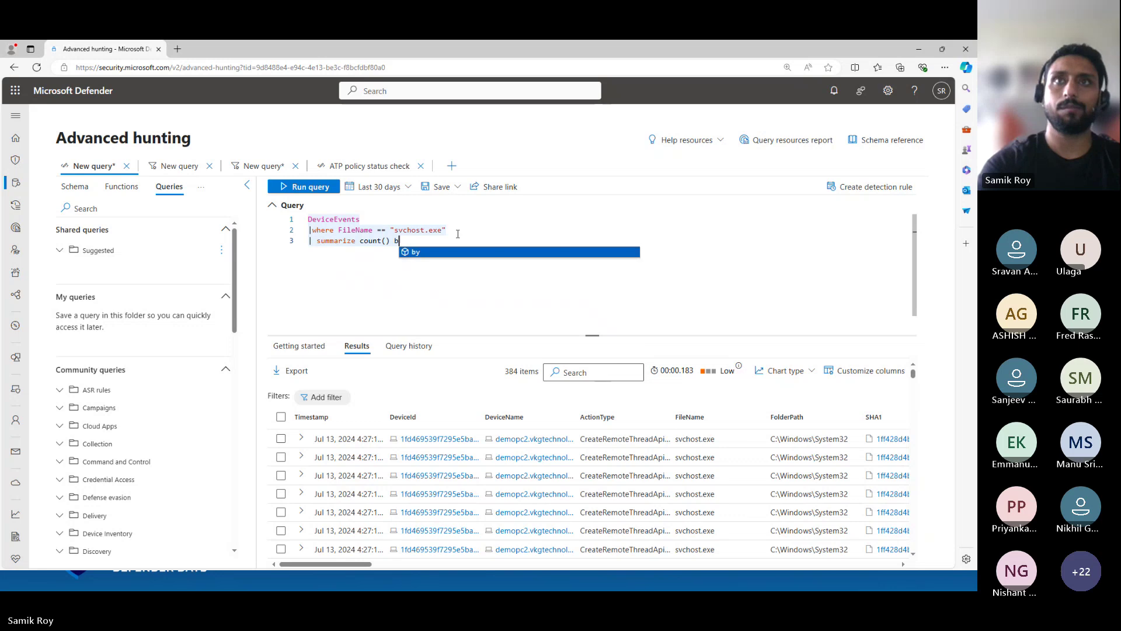
pyautogui.write('y bin(')
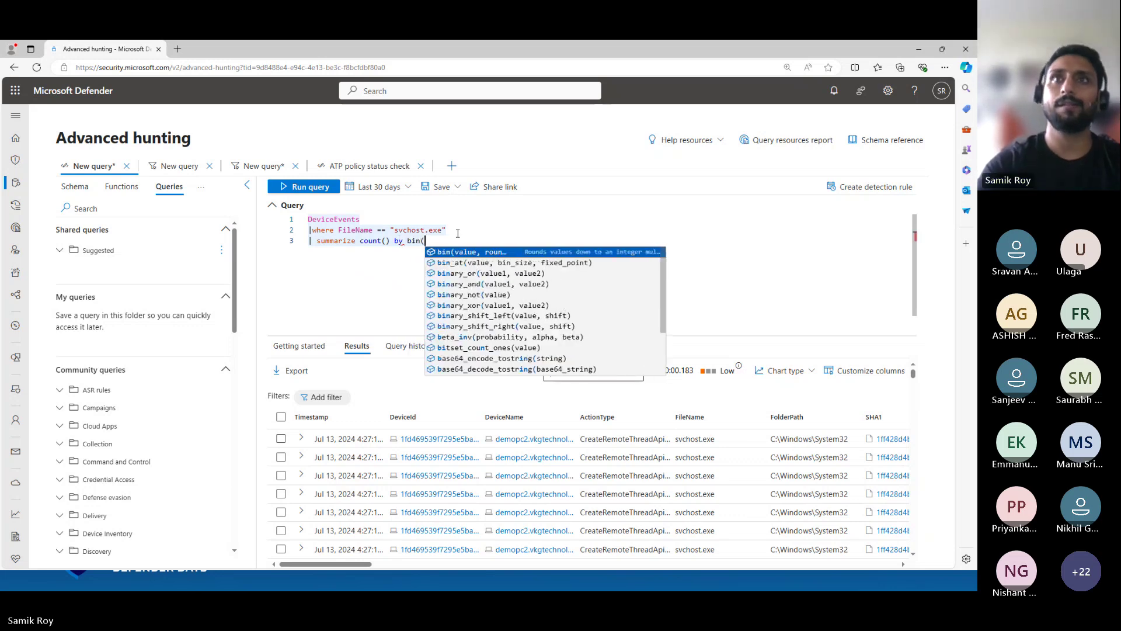
pyautogui.write('Time')
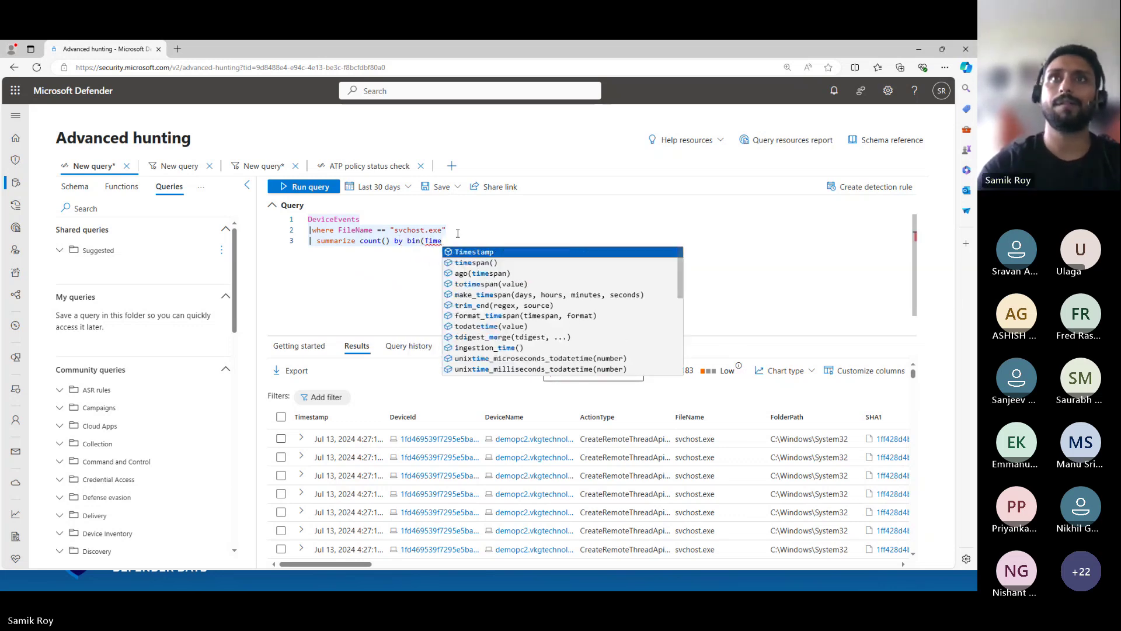
pyautogui.press('Tab')
pyautogui.write(',')
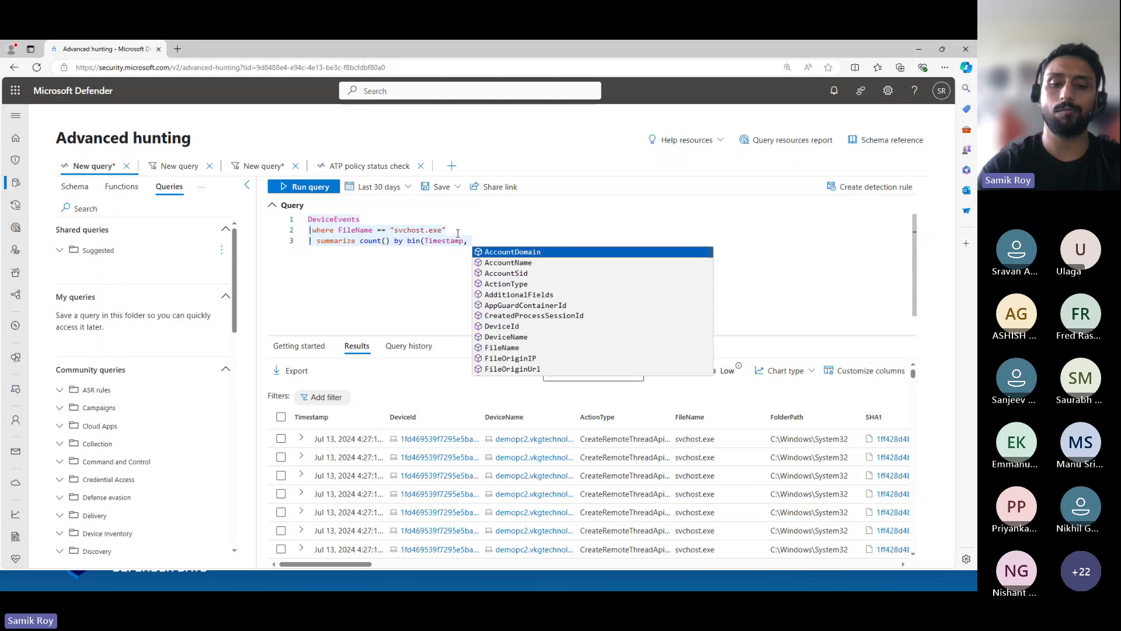
pyautogui.write(' 1h)')
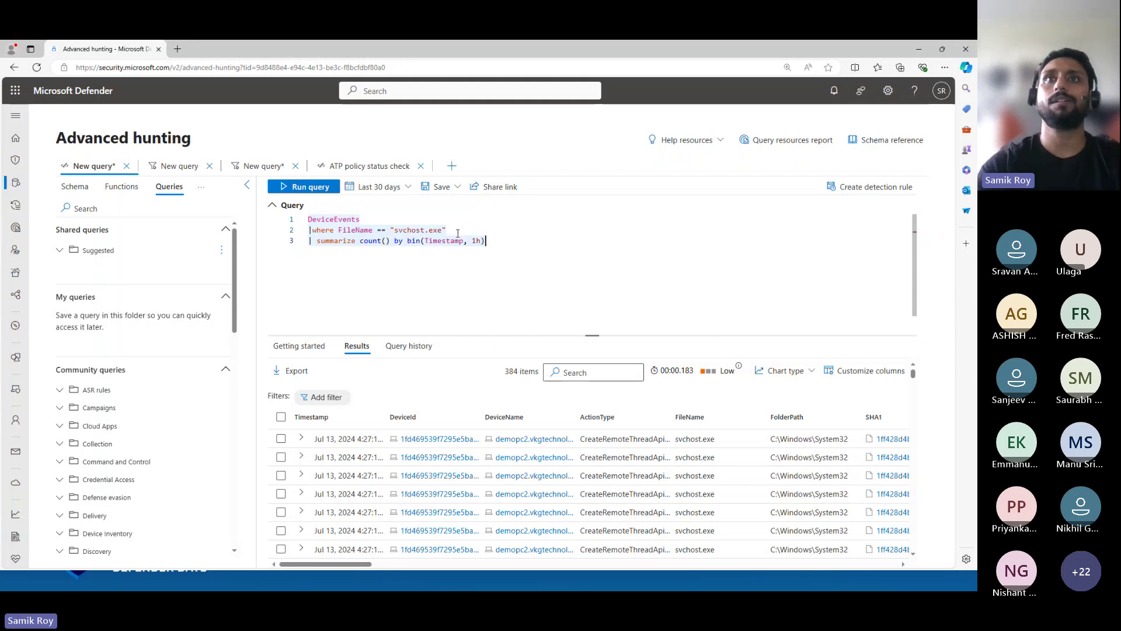
pyautogui.hotkey('shift', 'Return')
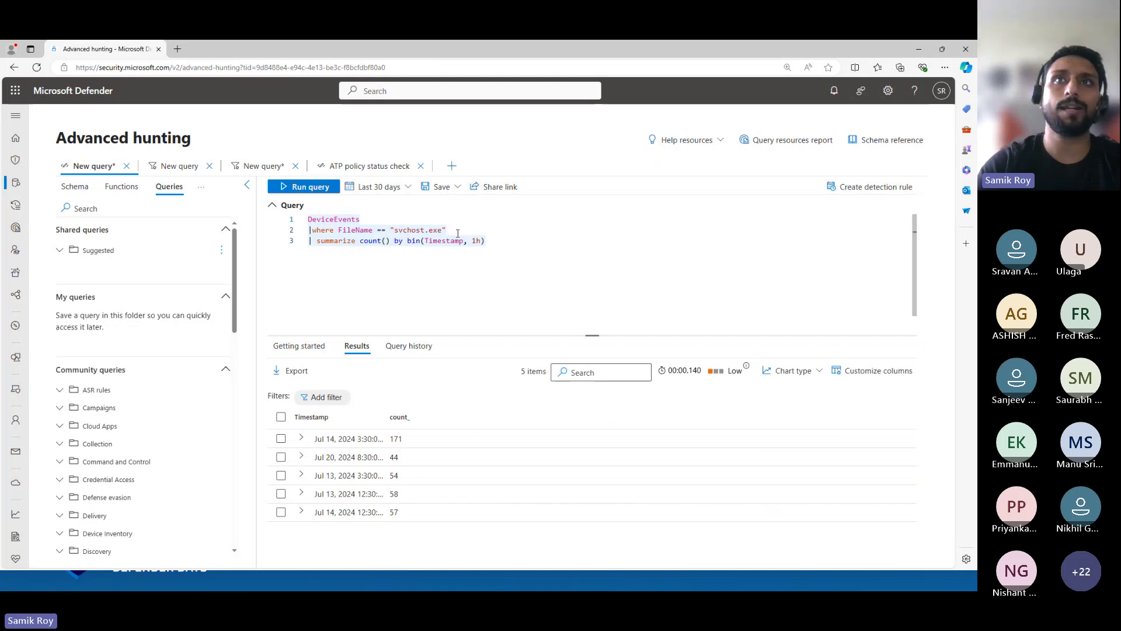
# Add DeviceName as a second grouping column in the summarize line and run the query
pyautogui.write(', ')
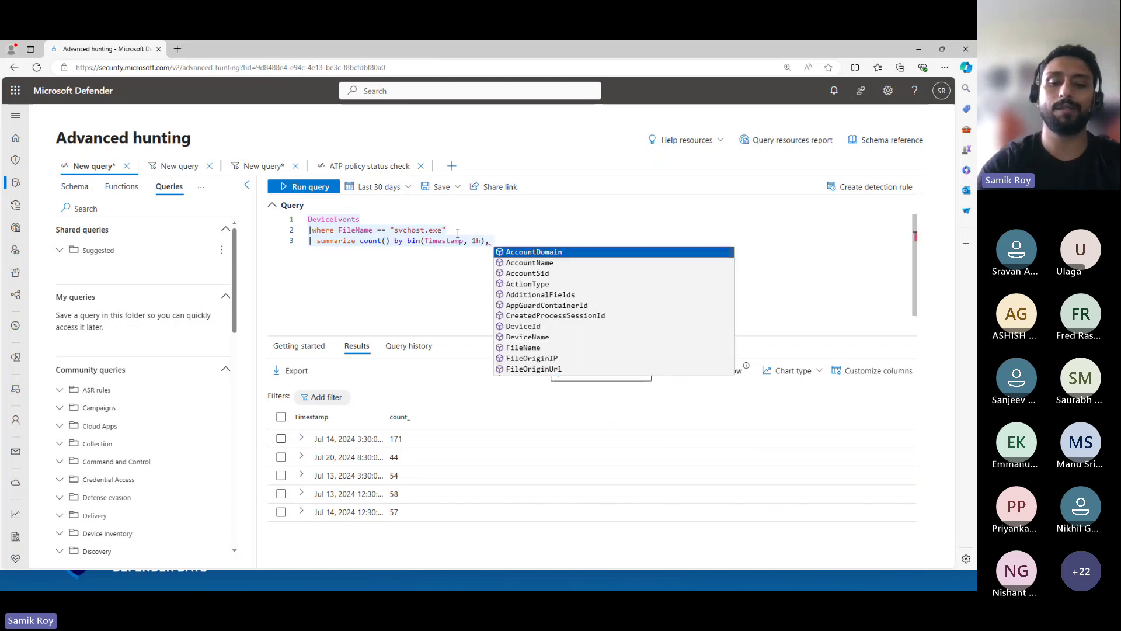
pyautogui.write('DeviceName')
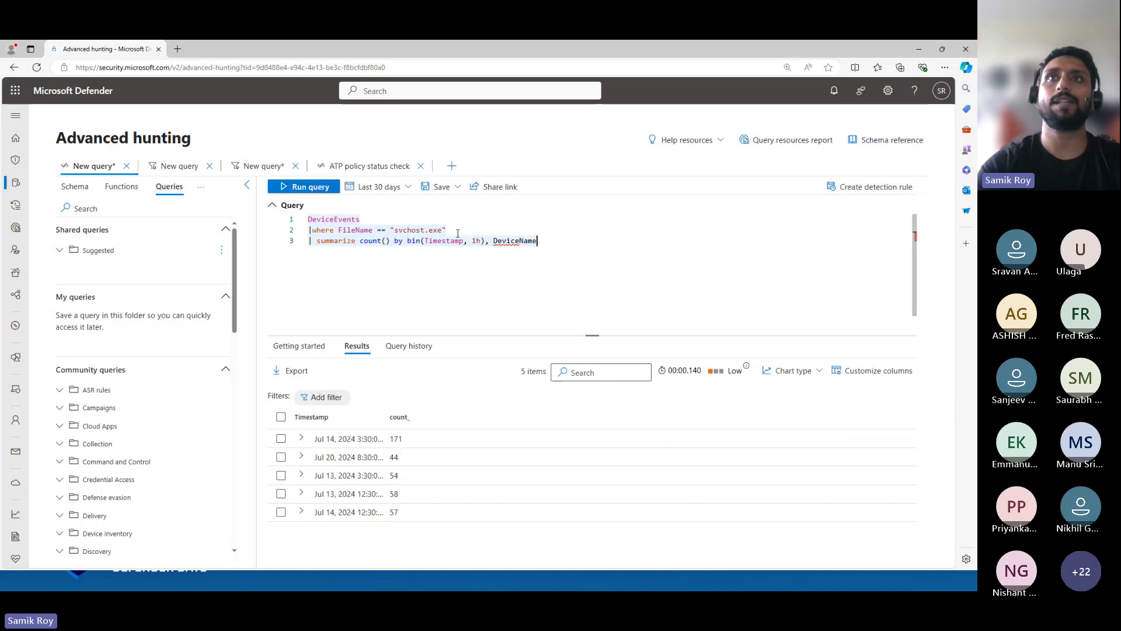
pyautogui.hotkey('shift', 'Return')
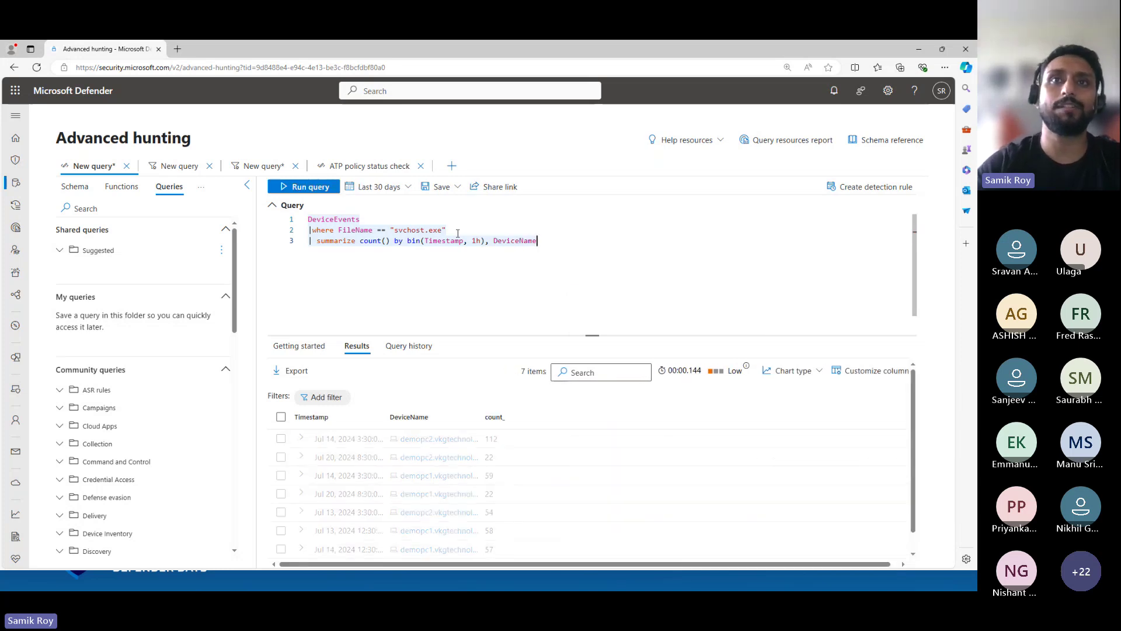
pyautogui.click(907, 470)
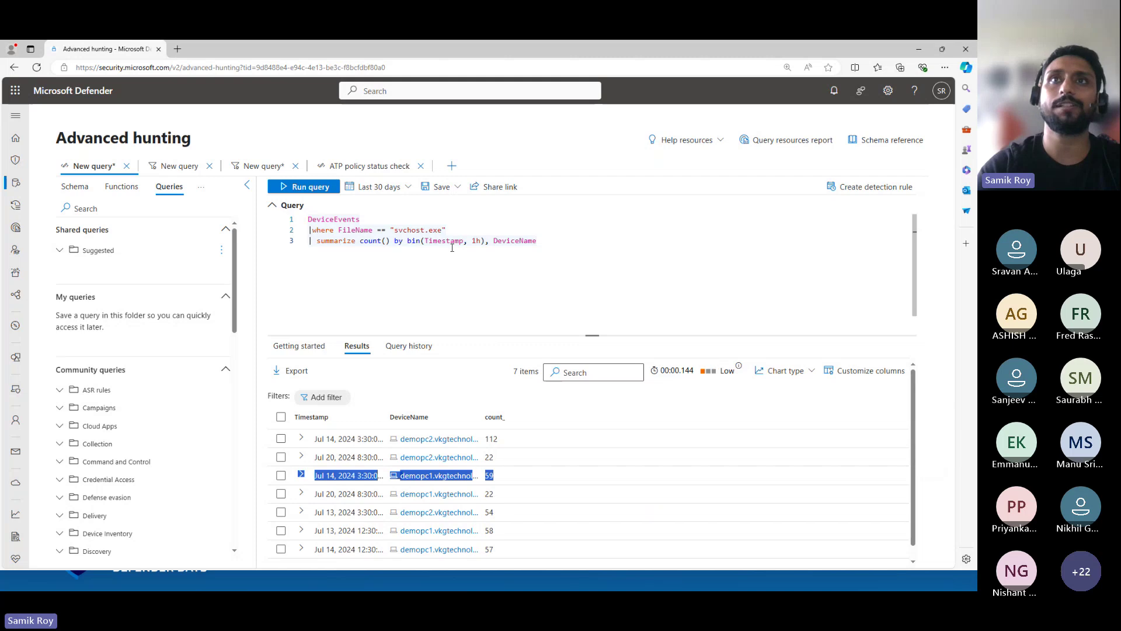
# Set the Timestamp bin size in the summarize line to 24h and run the query
pyautogui.click(478, 242)
pyautogui.press('BackSpace')
pyautogui.write('24')
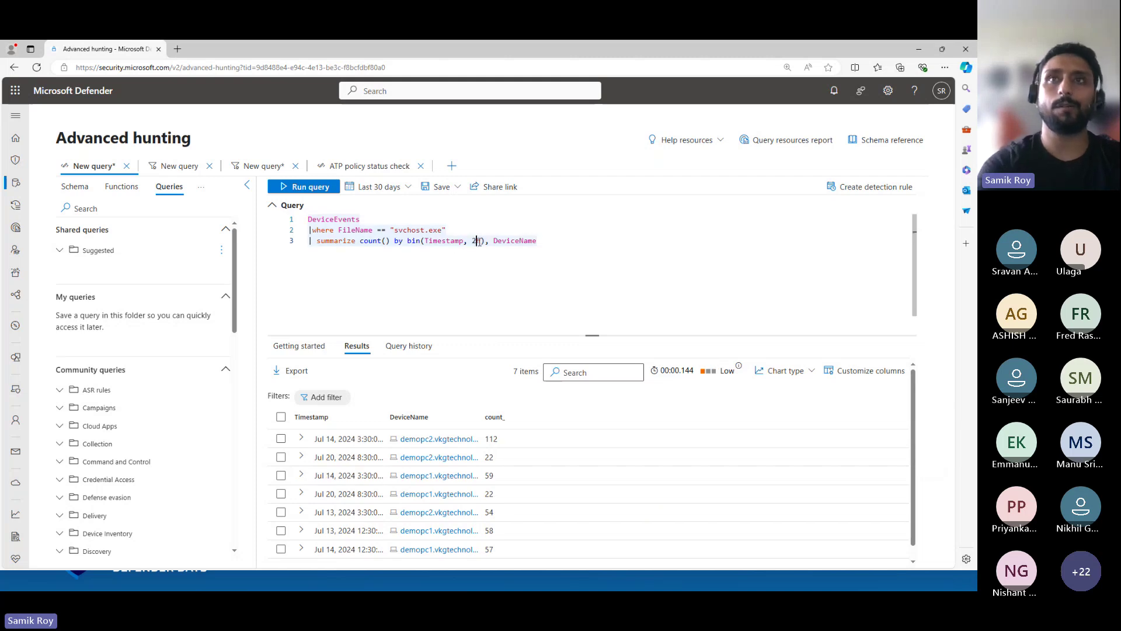
pyautogui.hotkey('shift', 'Return')
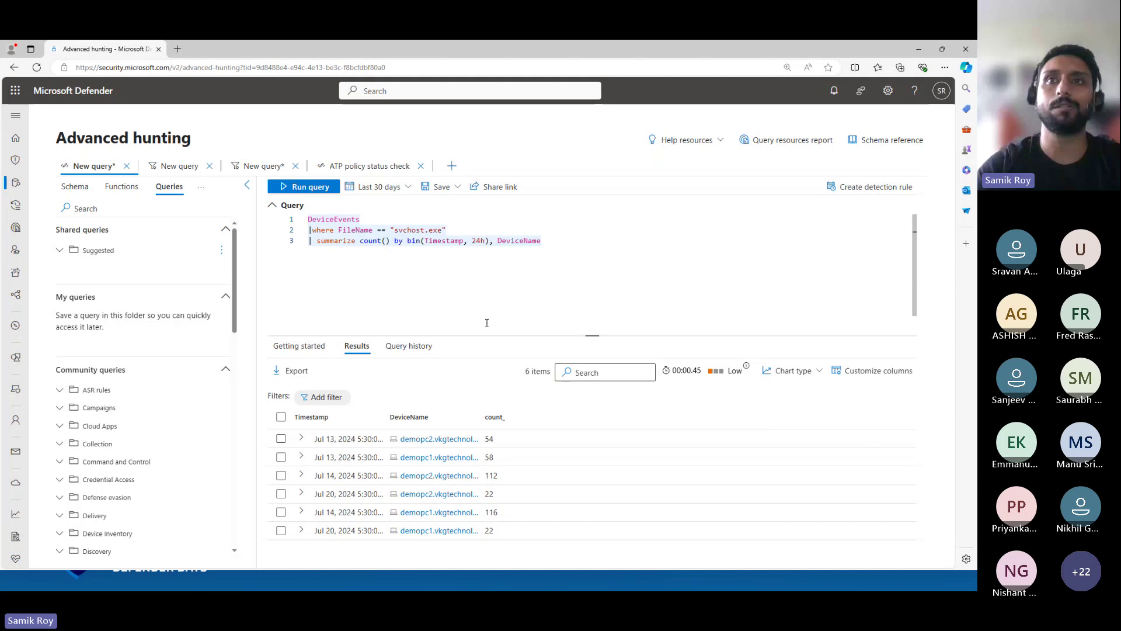
# Add the line "| render areachart" at the end of the query and run it to chart the counts
pyautogui.click(563, 246)
pyautogui.press('Return')
pyautogui.write('| ')
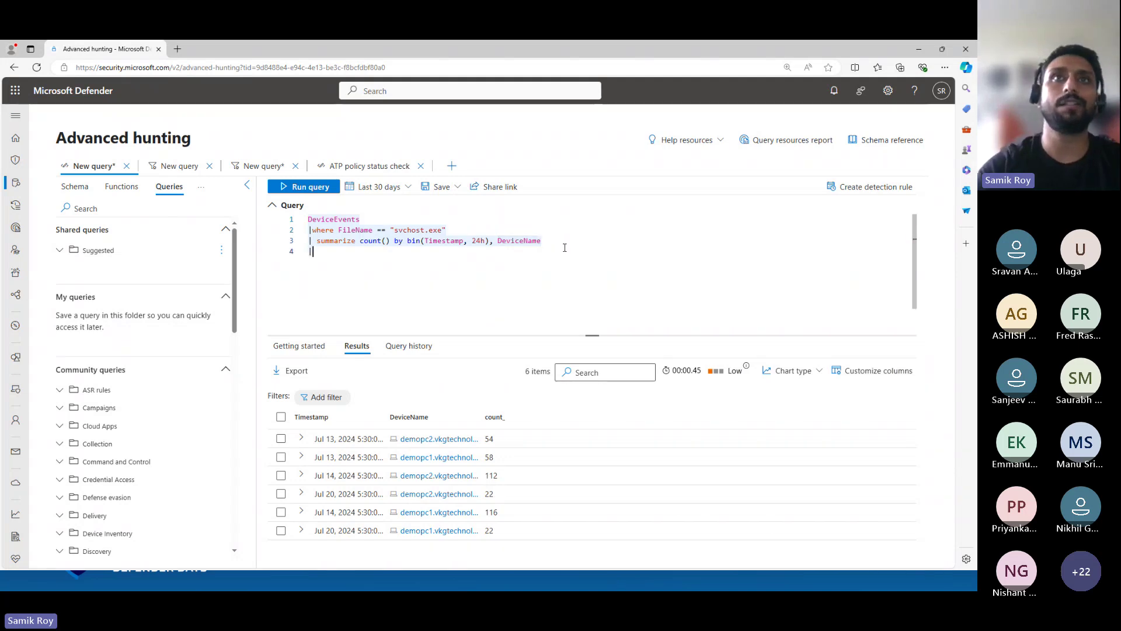
pyautogui.write('e')
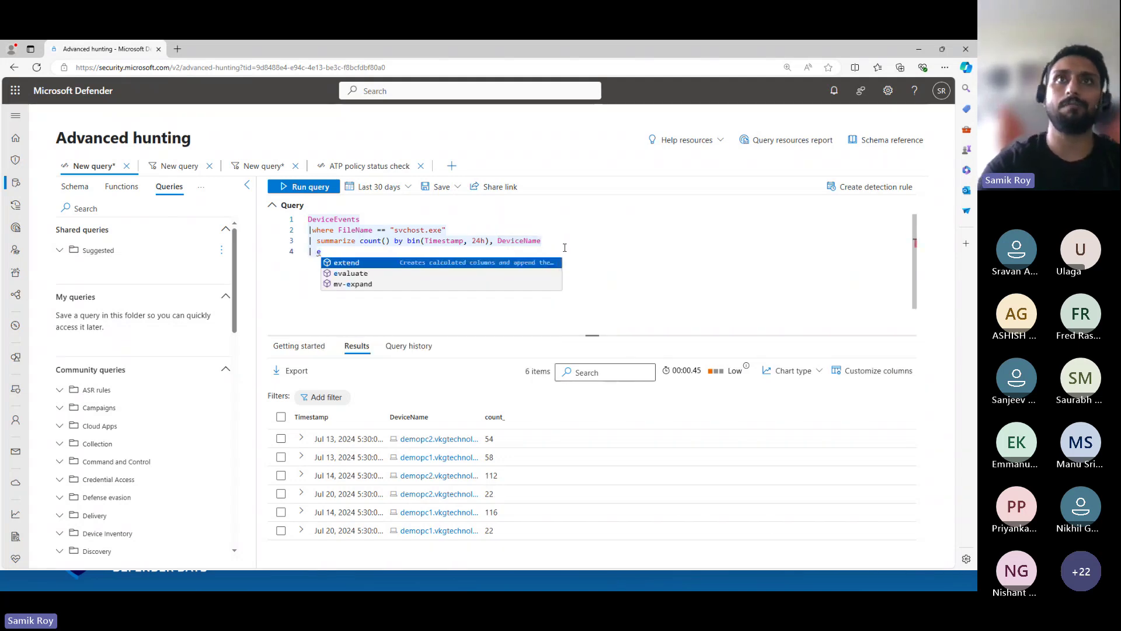
pyautogui.press('BackSpace')
pyautogui.write('render')
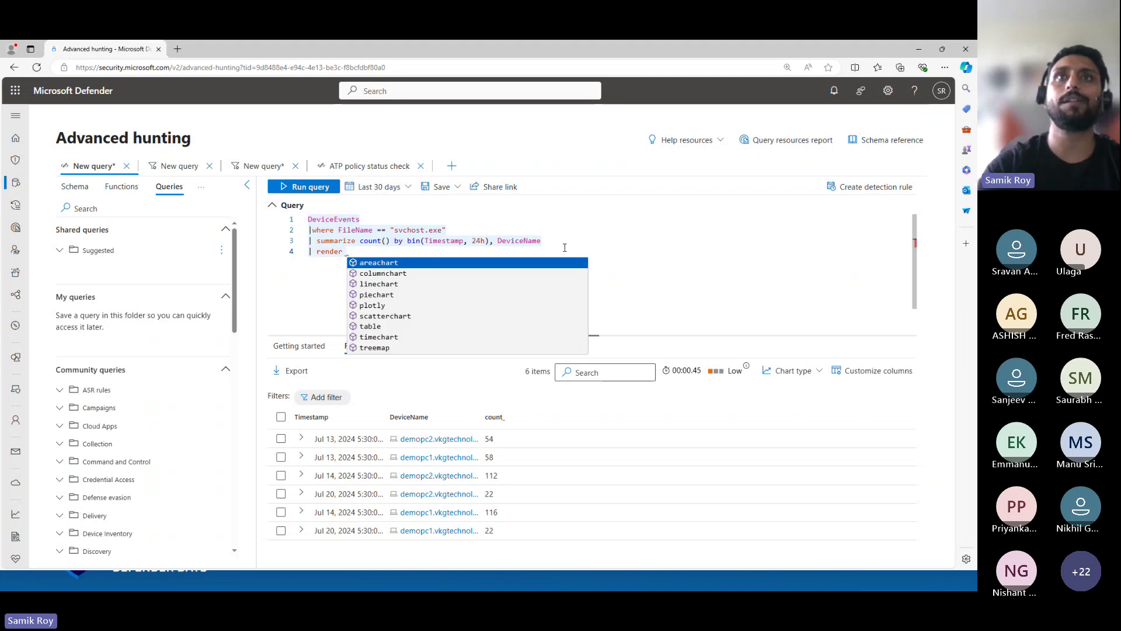
pyautogui.press('Return')
pyautogui.hotkey('shift', 'Return')
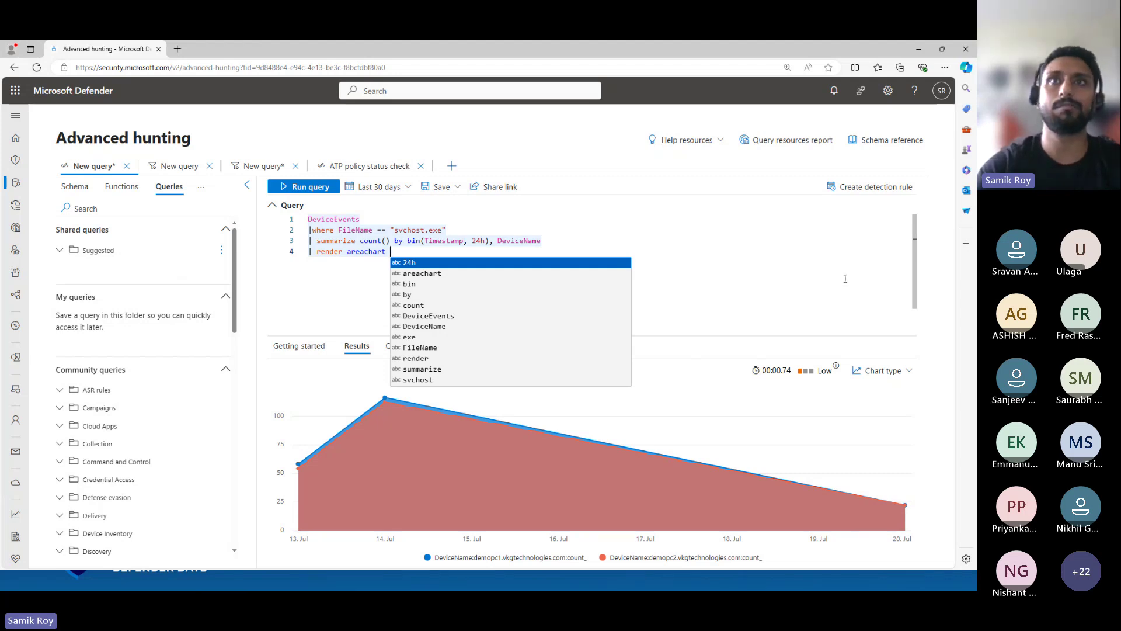
pyautogui.press('Escape')
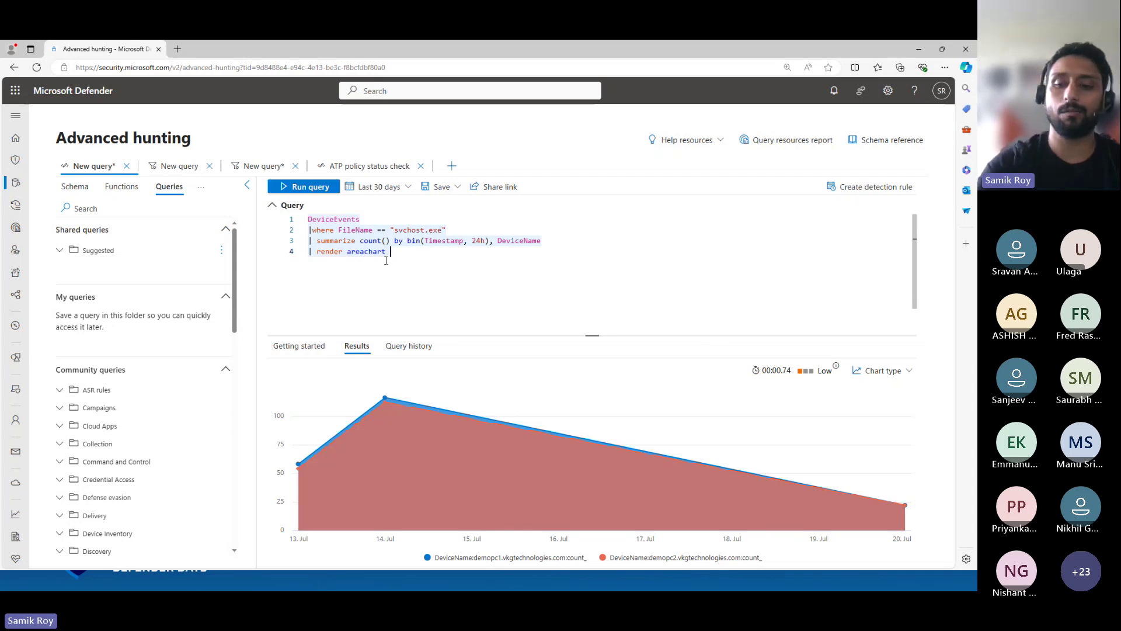
# Comment out the render line with // and try to create a detection rule from the query
pyautogui.press('Home')
pyautogui.write('//')
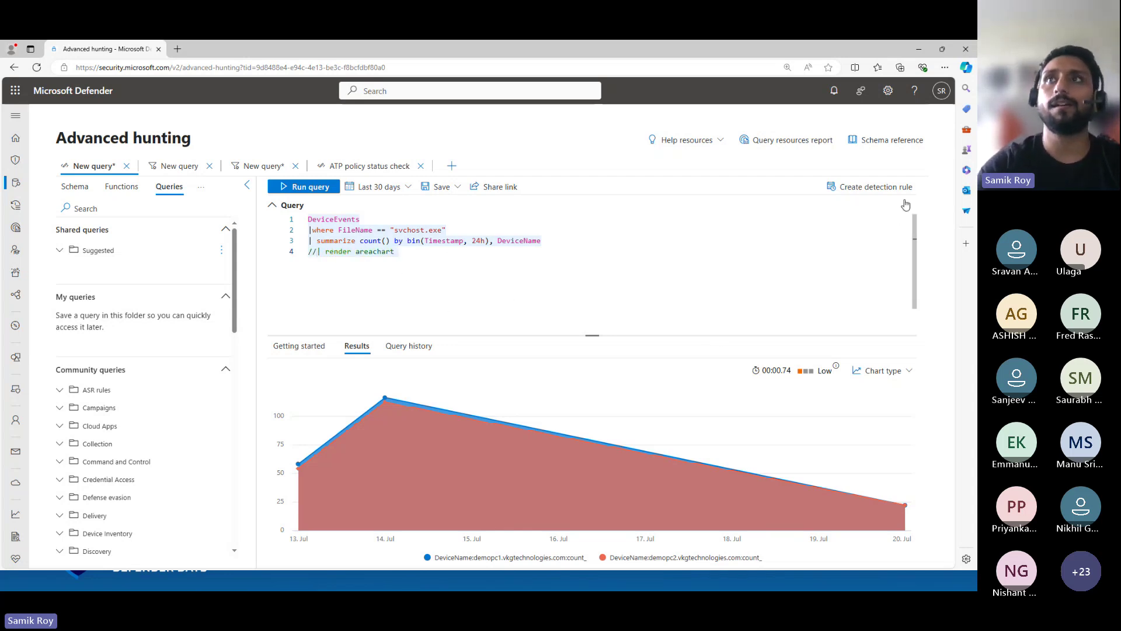
pyautogui.click(902, 187)
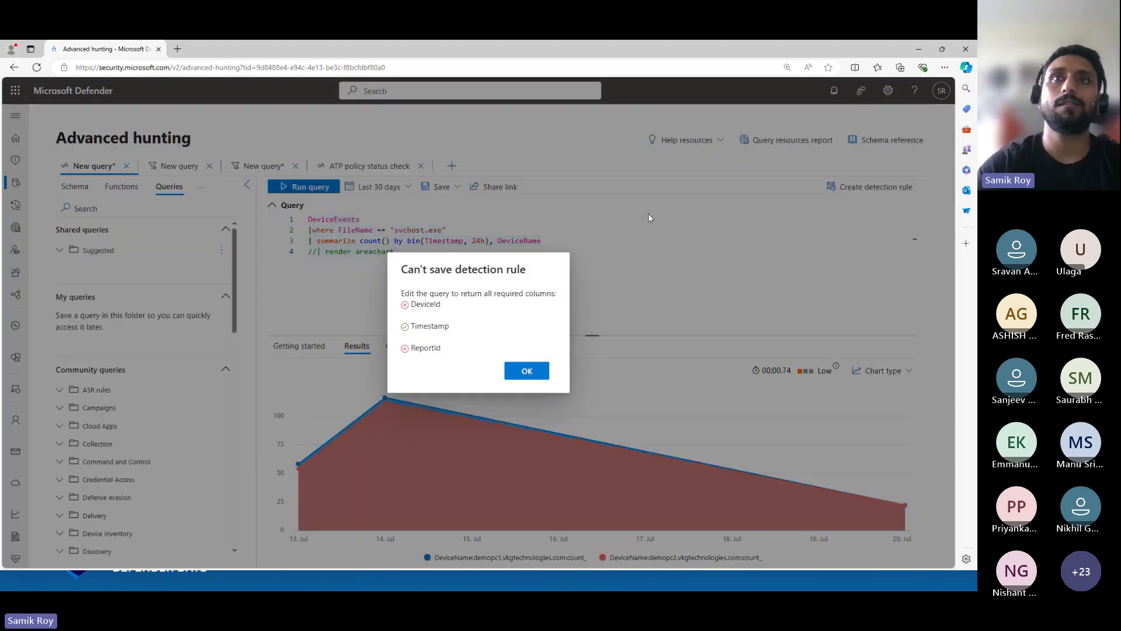
pyautogui.click(526, 371)
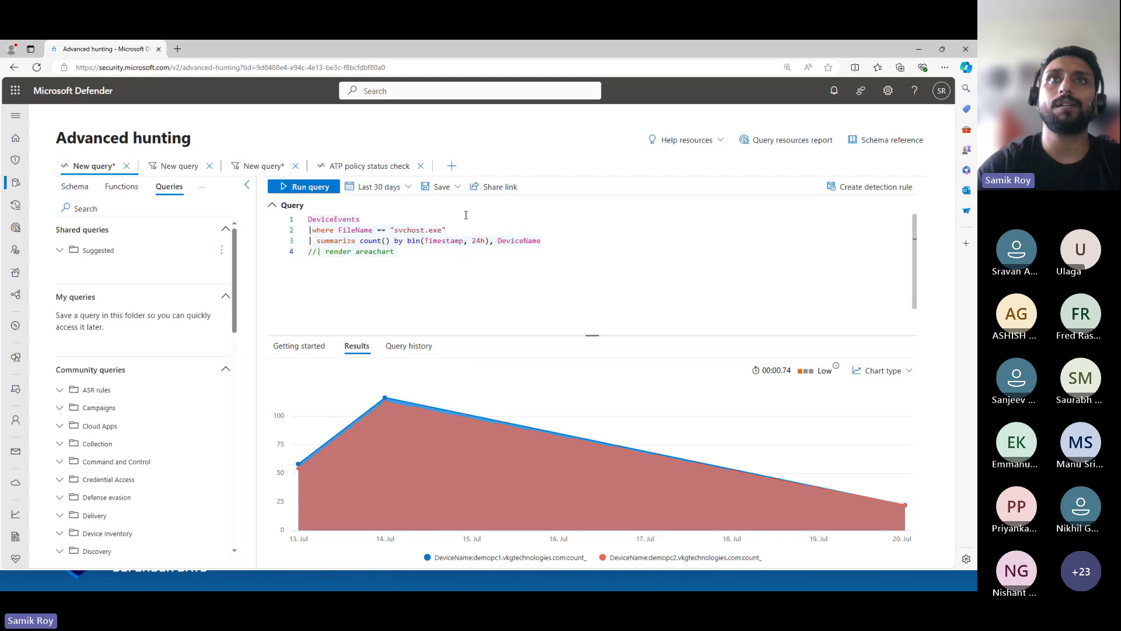
# Delete the summarize and commented render lines, leaving only the svchost.exe filter on DeviceEvents, and start a detection rule from the query
pyautogui.moveTo(456, 230); pyautogui.dragTo(516, 241)
pyautogui.doubleClick(516, 240)
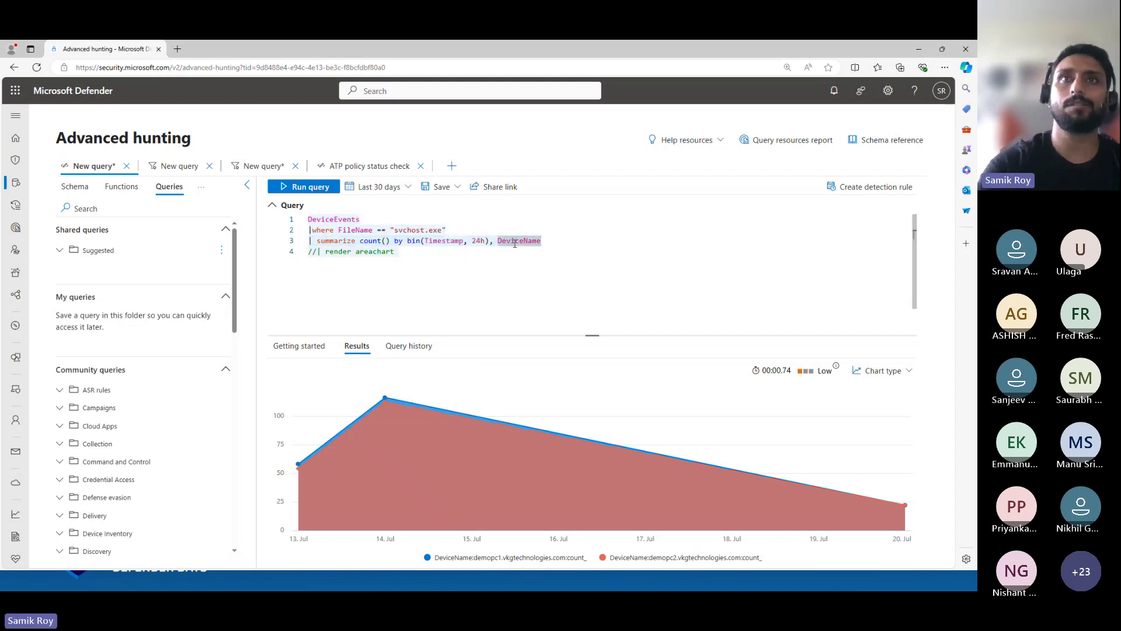
pyautogui.tripleClick(515, 240)
pyautogui.hotkey('shift', 'End')
pyautogui.press('BackSpace')
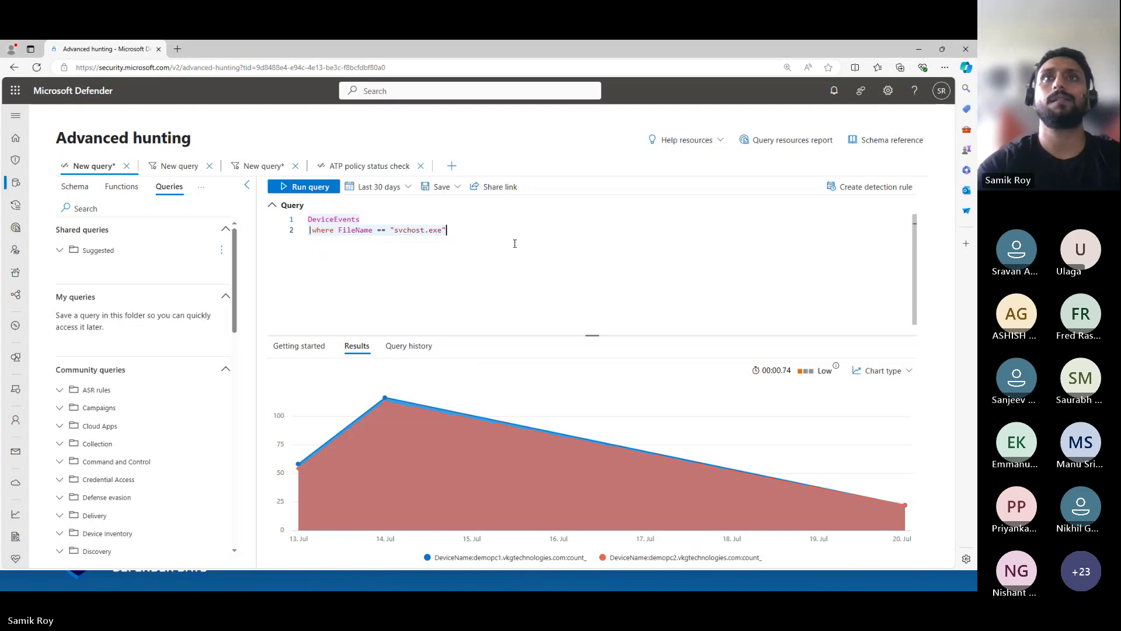
pyautogui.click(858, 184)
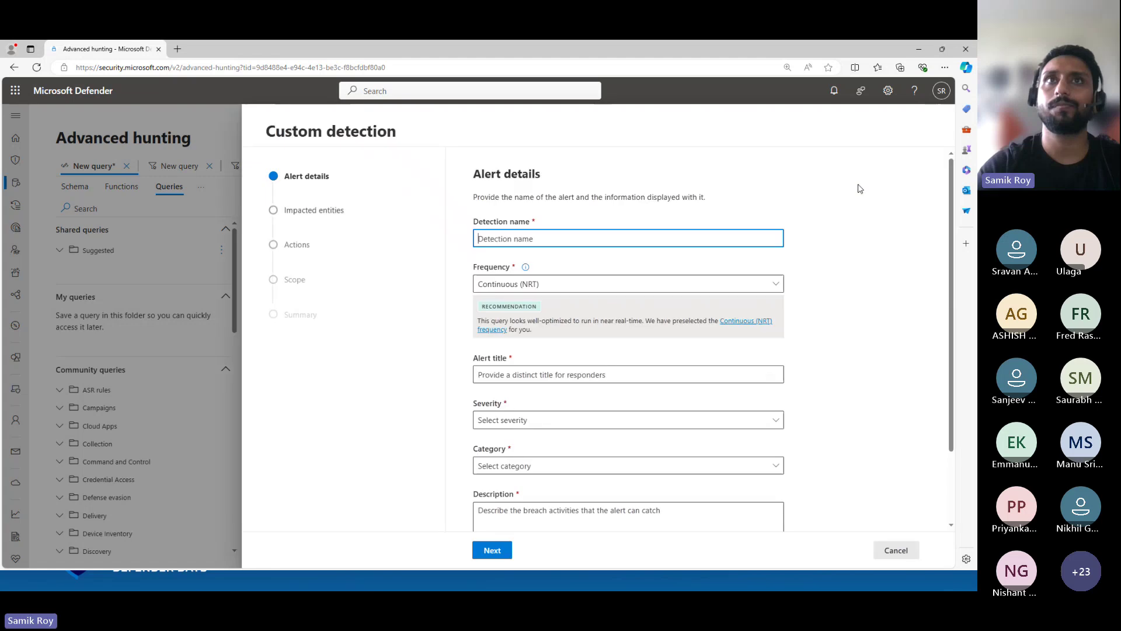
# Name the custom detection "test detection" with Continuous (NRT) frequency and enter "test alert" as the alert title
pyautogui.click(632, 289)
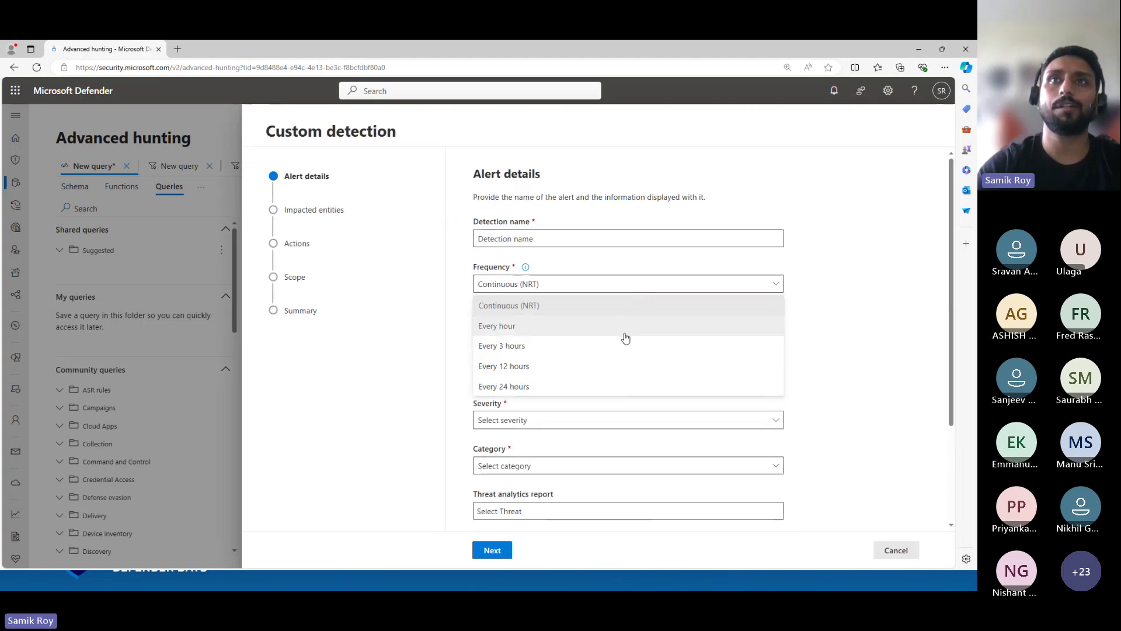
pyautogui.click(854, 264)
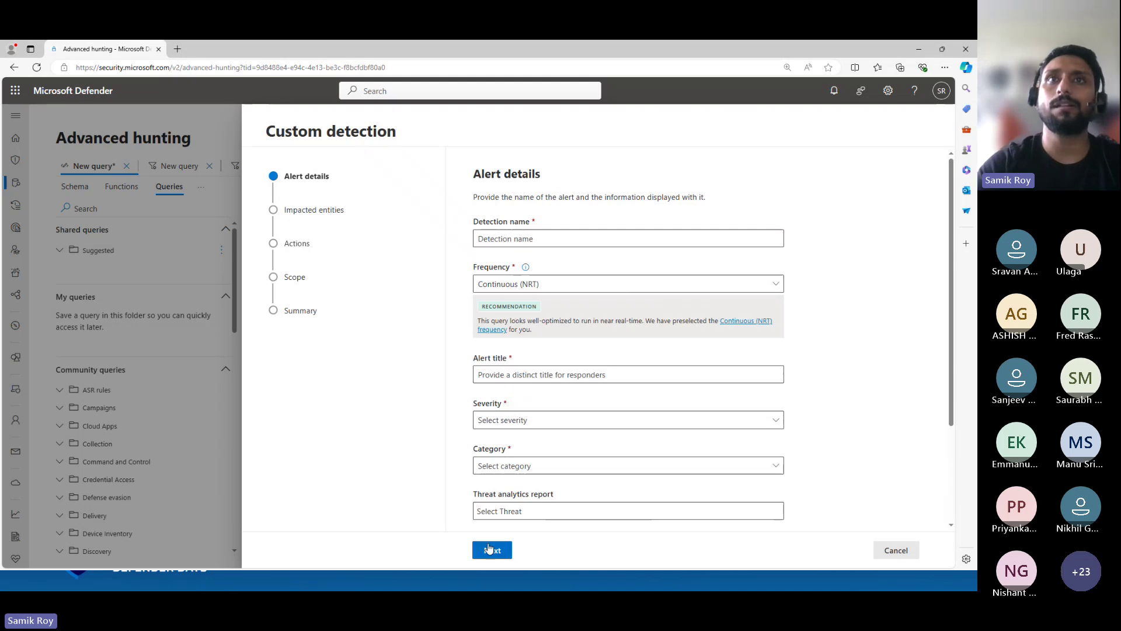
pyautogui.click(300, 309)
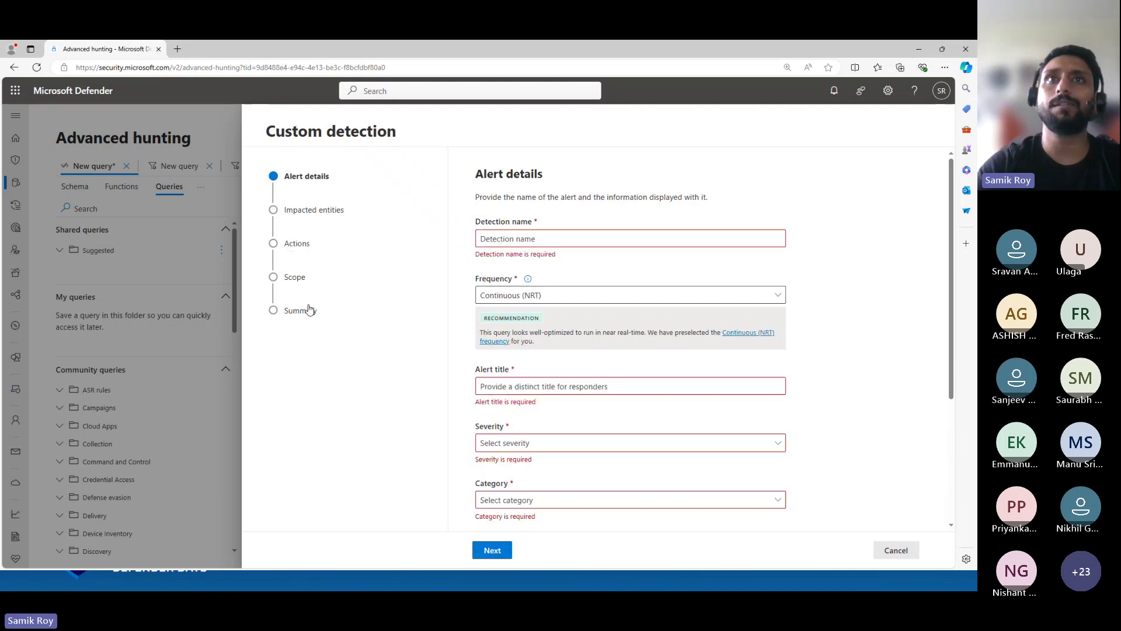
pyautogui.click(493, 237)
pyautogui.write('teste')
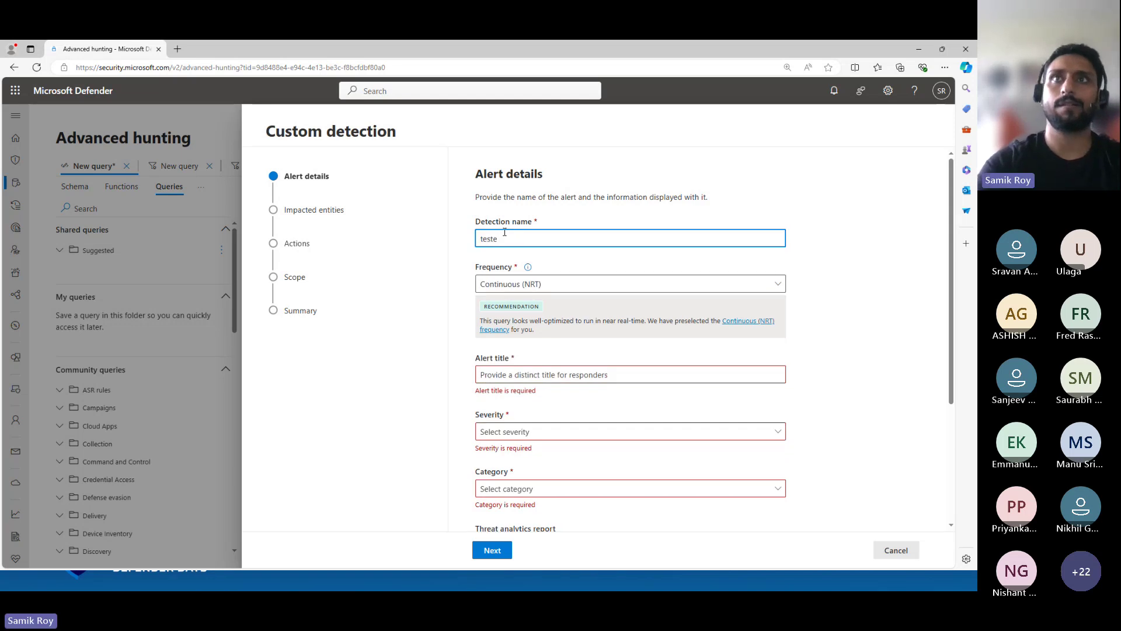
pyautogui.press('BackSpace')
pyautogui.write('de')
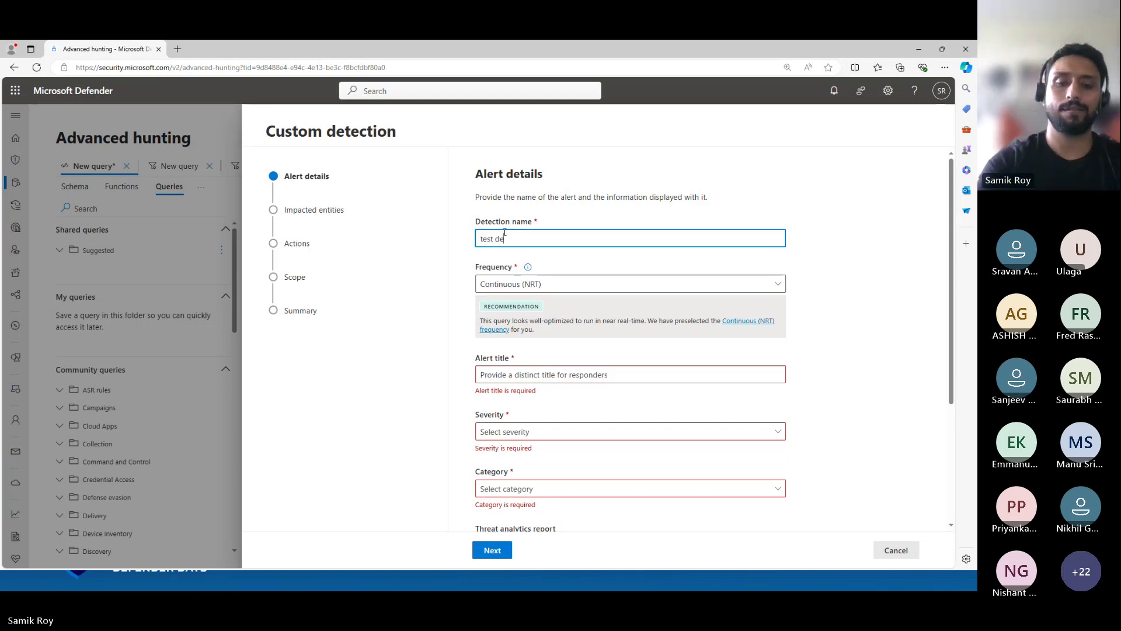
pyautogui.write('tection')
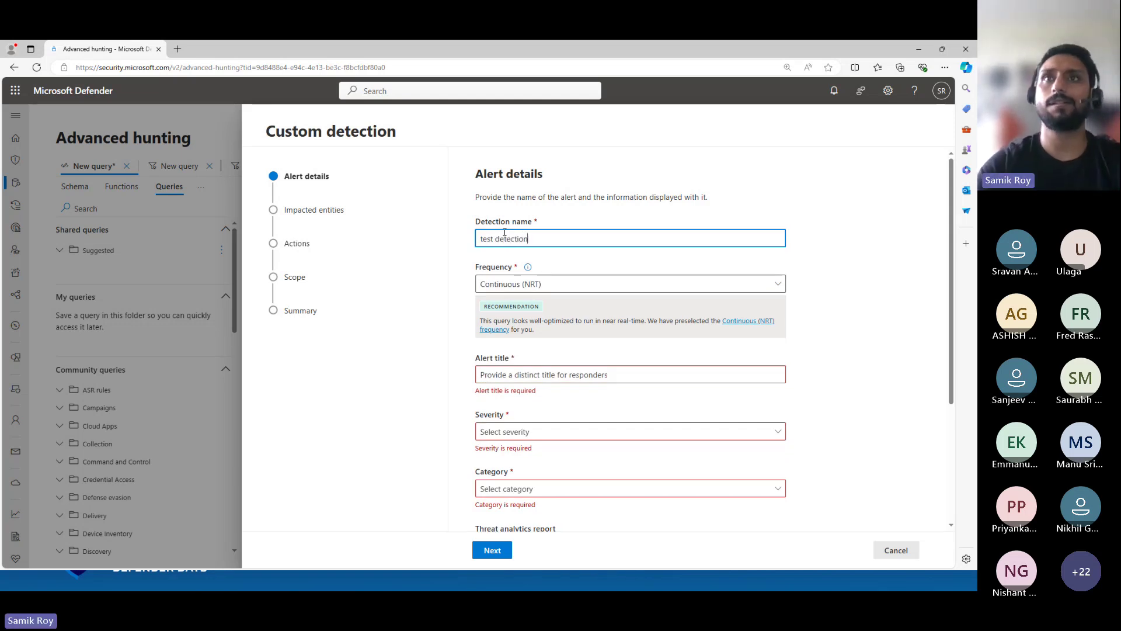
pyautogui.click(500, 371)
pyautogui.write('test ')
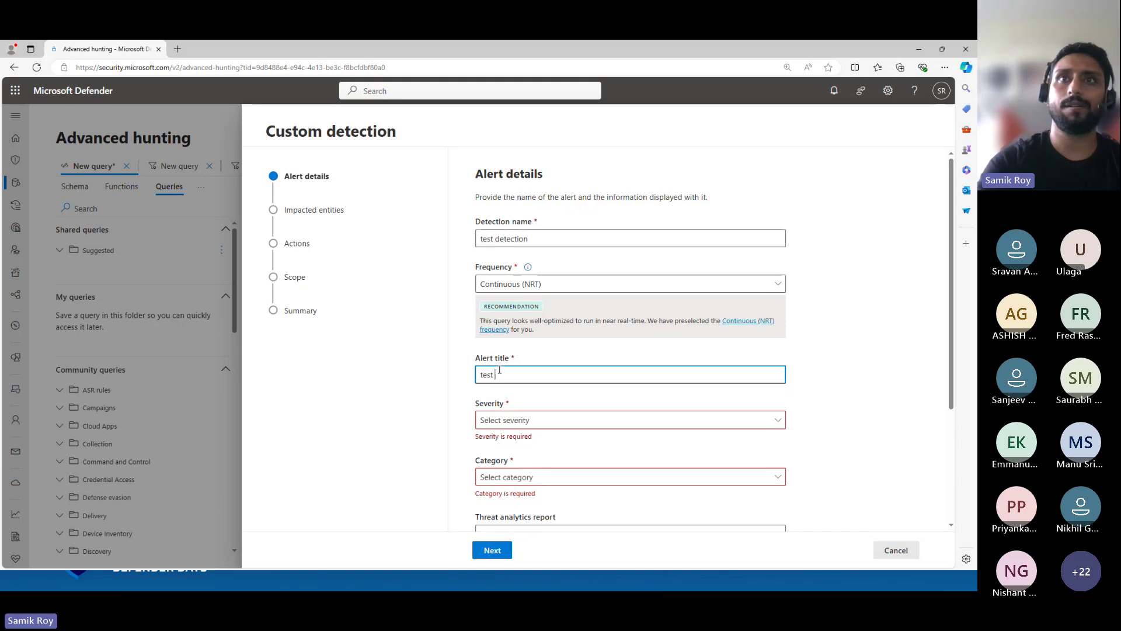
pyautogui.write('alert')
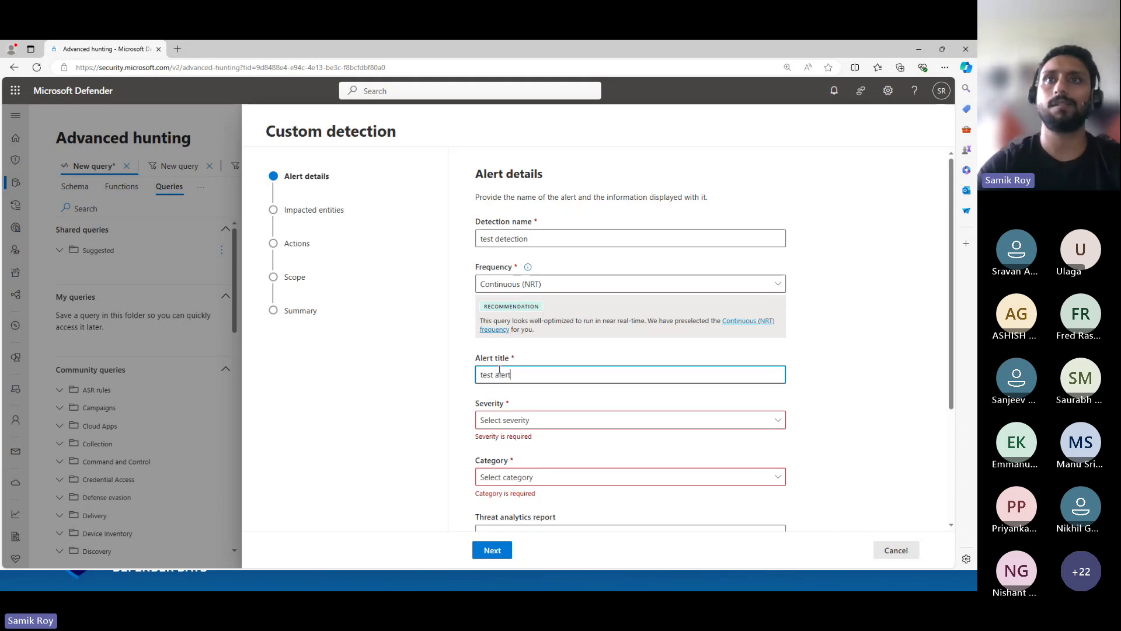
# Set the alert's severity to Medium and its category to Malware, with no threat analytics report selected
pyautogui.click(513, 421)
pyautogui.click(518, 461)
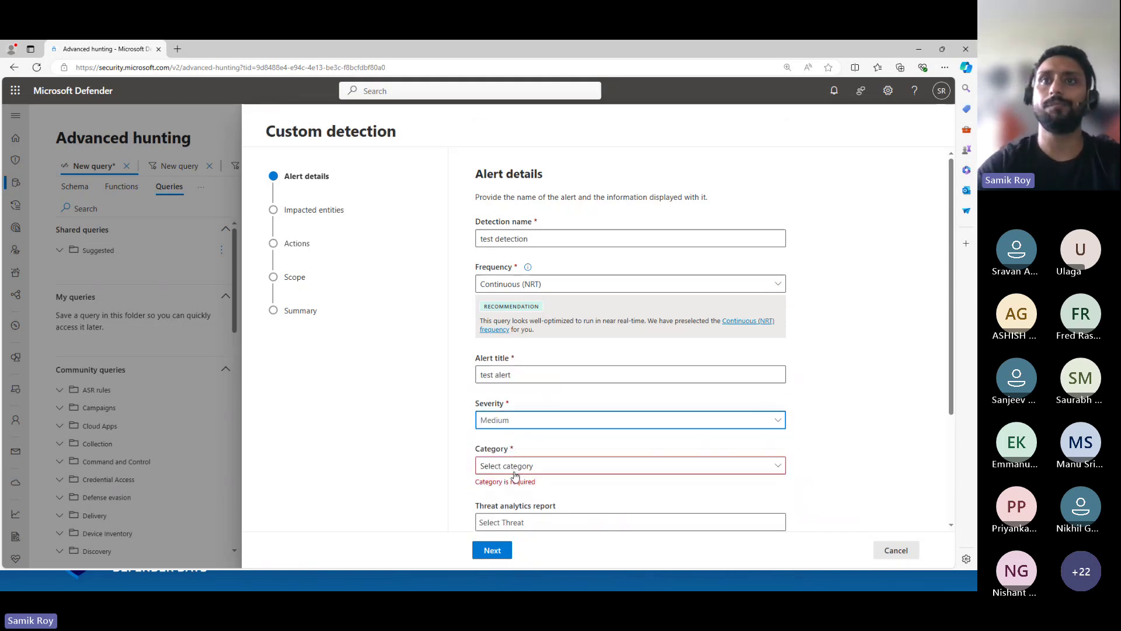
pyautogui.click(515, 474)
pyautogui.click(541, 168)
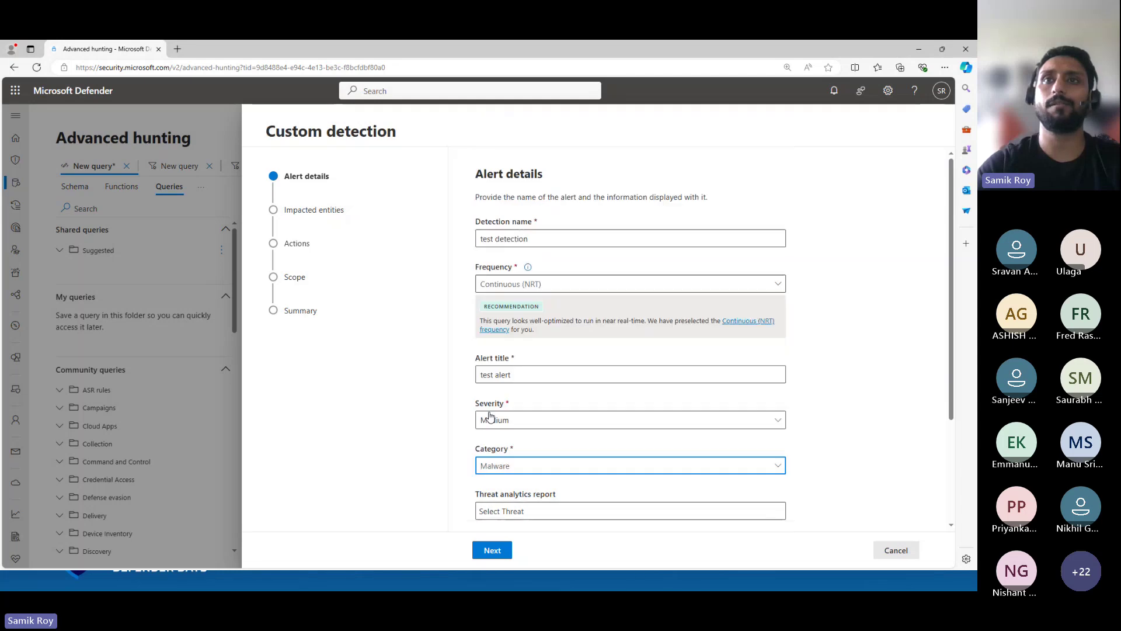
pyautogui.click(513, 512)
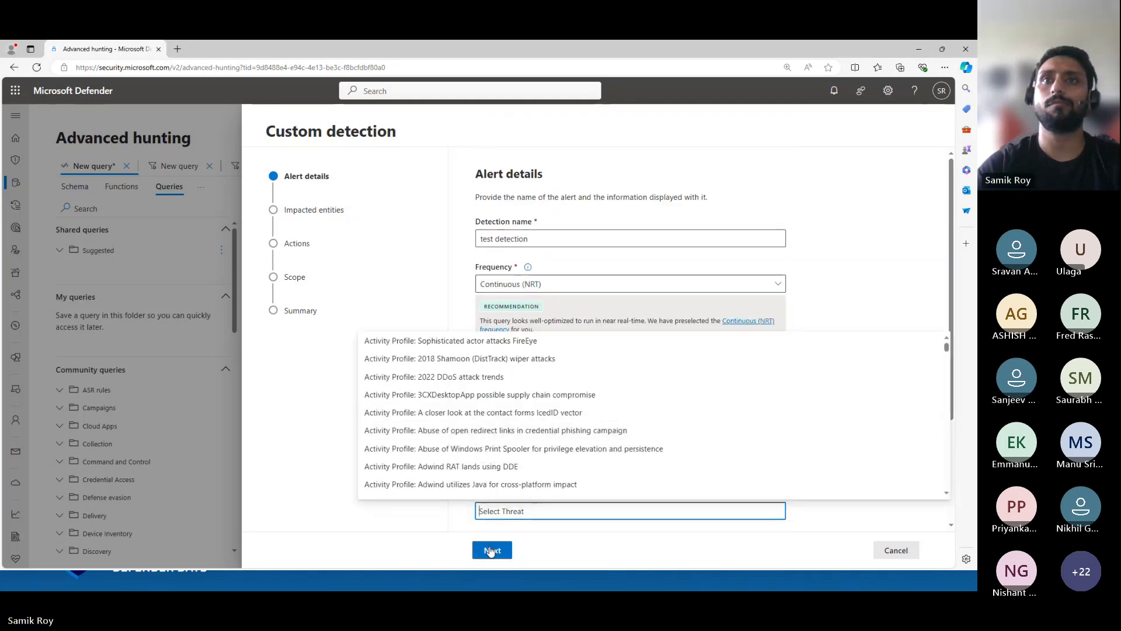
pyautogui.click(429, 527)
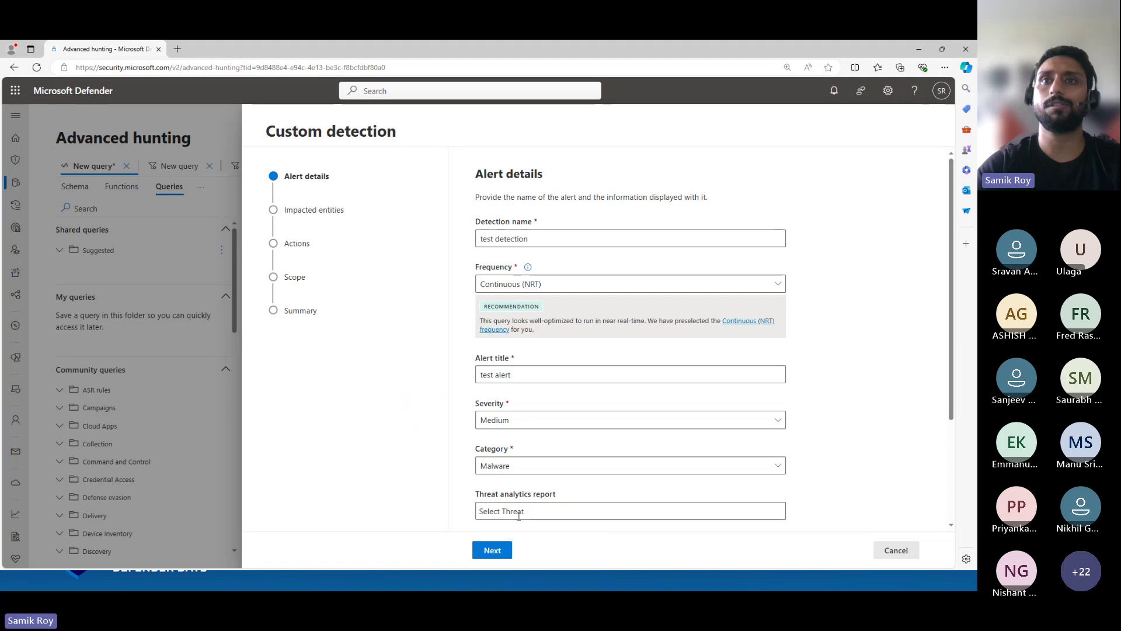
# Enter "Test alert" as the alert description and proceed to the impacted entities
pyautogui.click(496, 555)
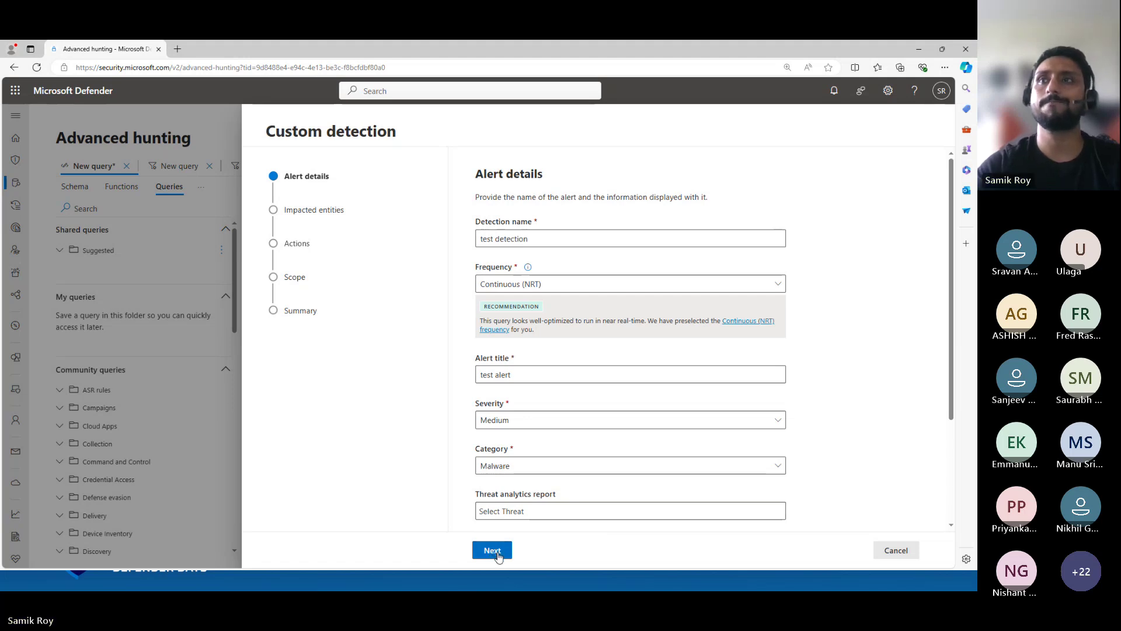
pyautogui.moveTo(955, 392); pyautogui.dragTo(947, 500)
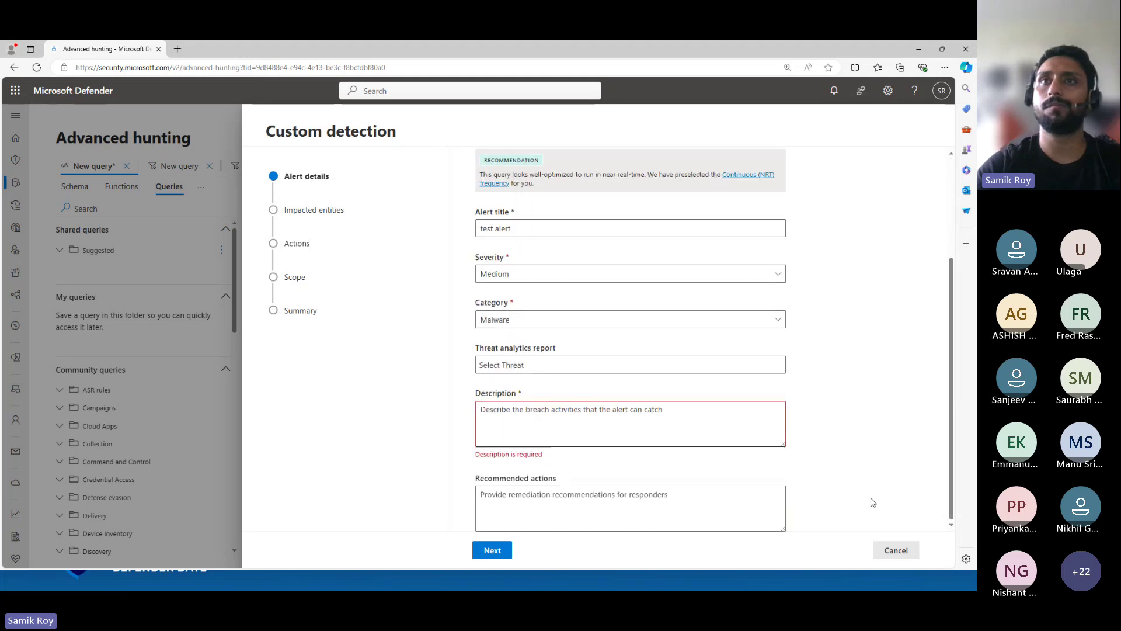
pyautogui.click(670, 419)
pyautogui.write('Te')
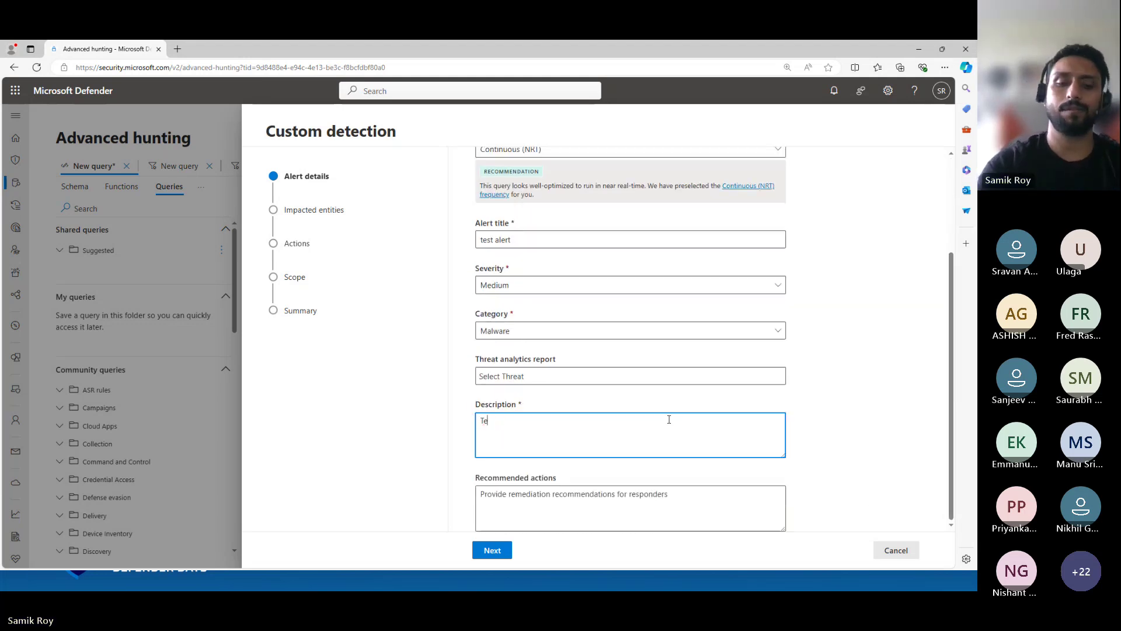
pyautogui.write('st alert')
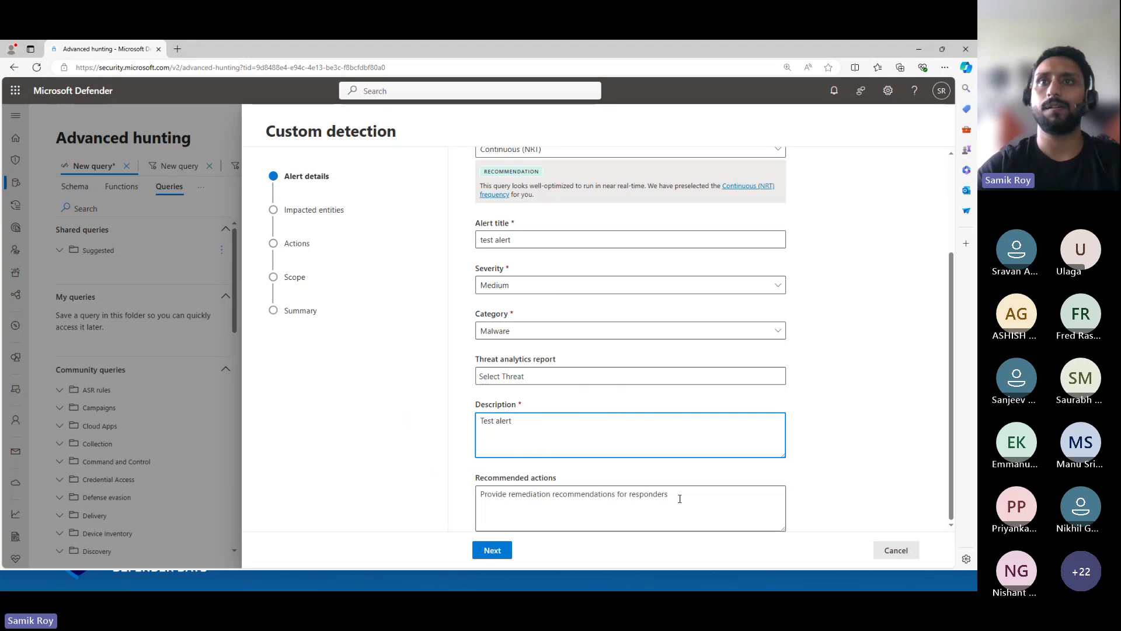
pyautogui.click(503, 550)
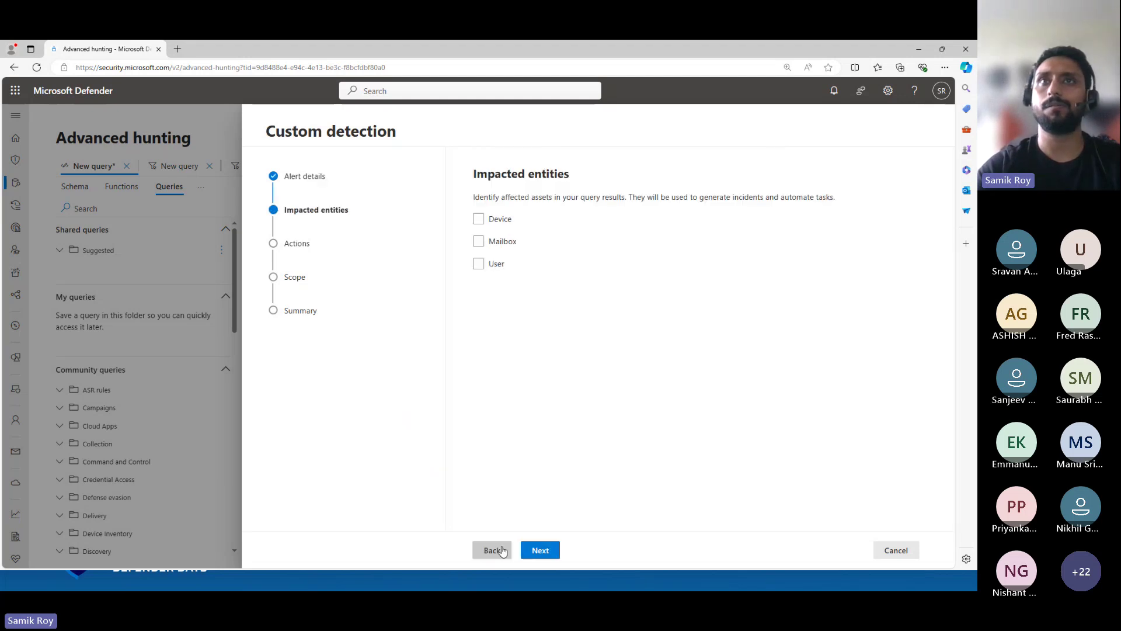
# Select Device as the impacted entity, identified by the DeviceId column, and proceed to the actions
pyautogui.click(481, 224)
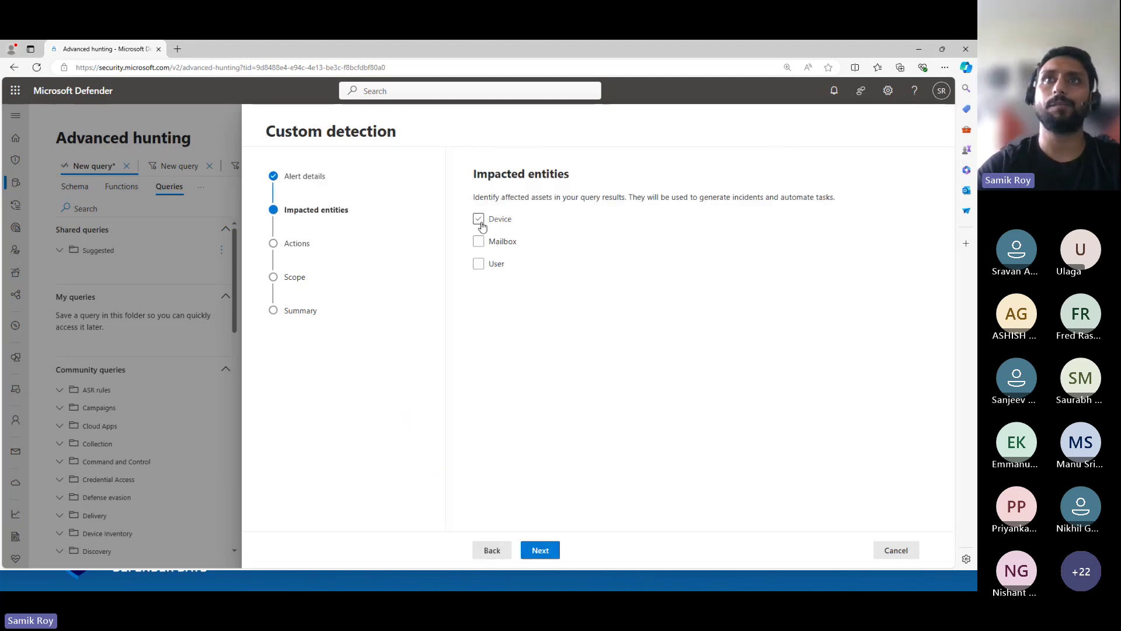
pyautogui.click(519, 240)
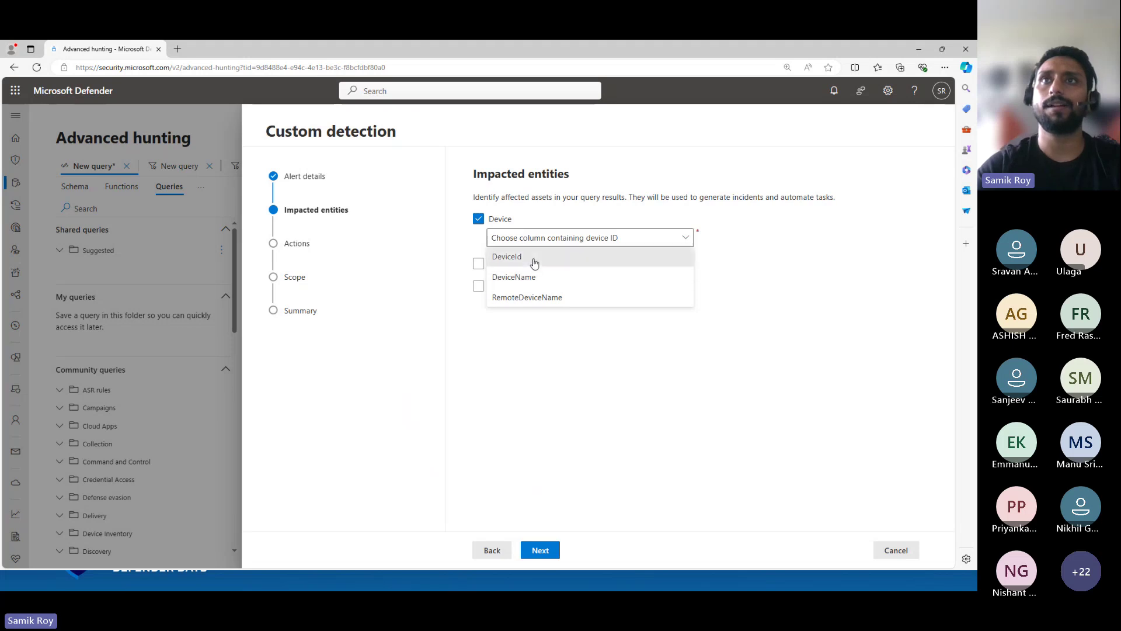
pyautogui.click(534, 263)
pyautogui.click(540, 551)
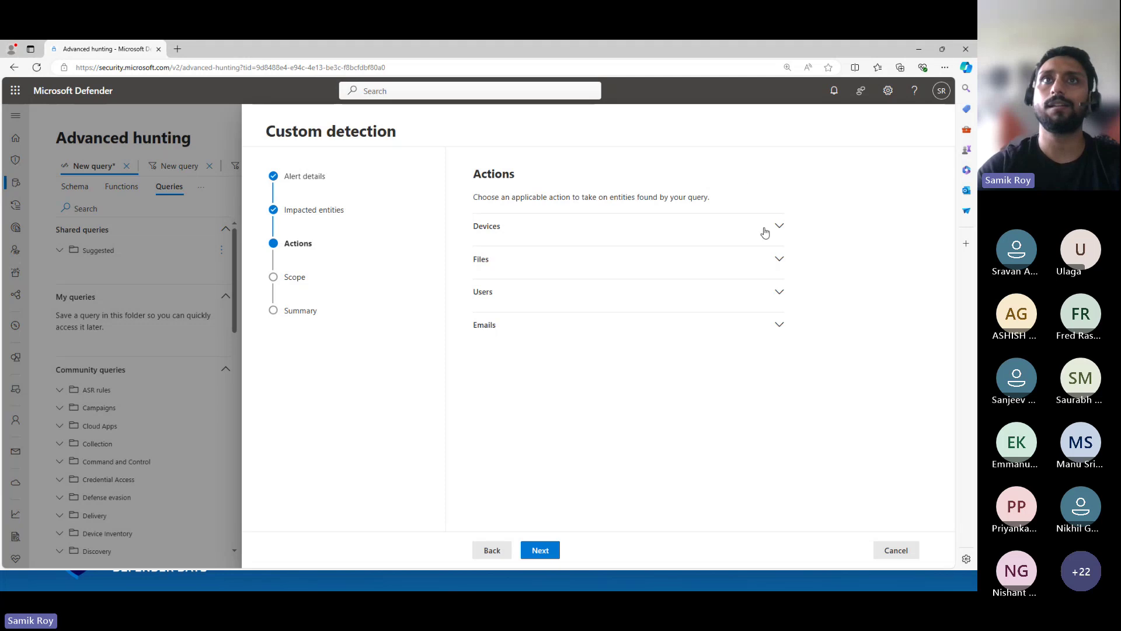
# Choose Restrict app execution as the action on devices and proceed to the rule's scope
pyautogui.click(765, 233)
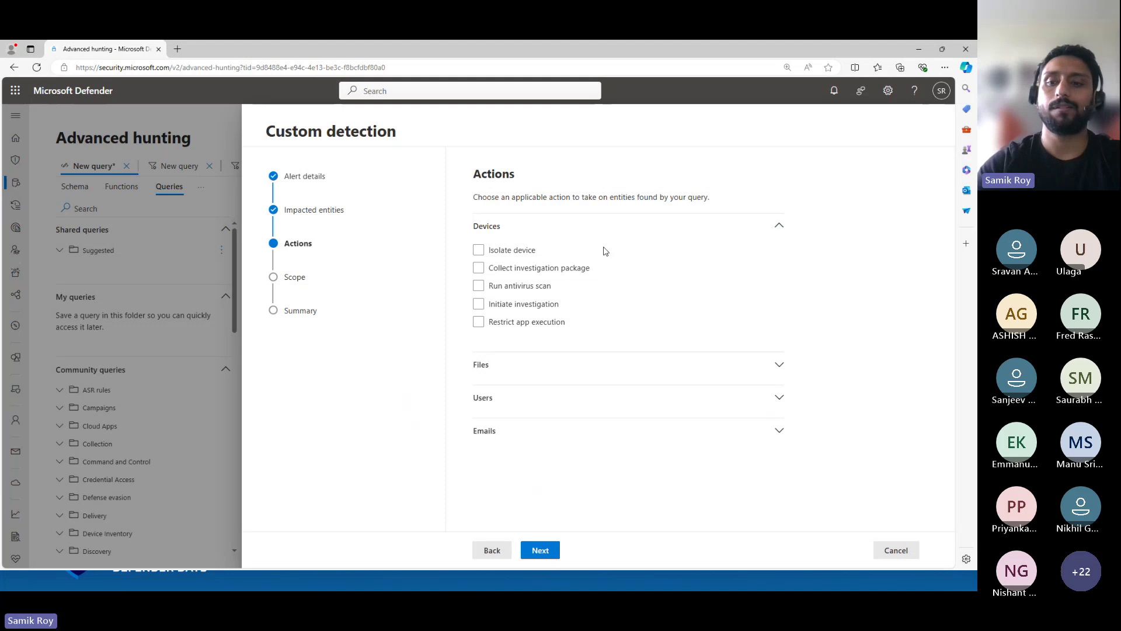
pyautogui.click(534, 322)
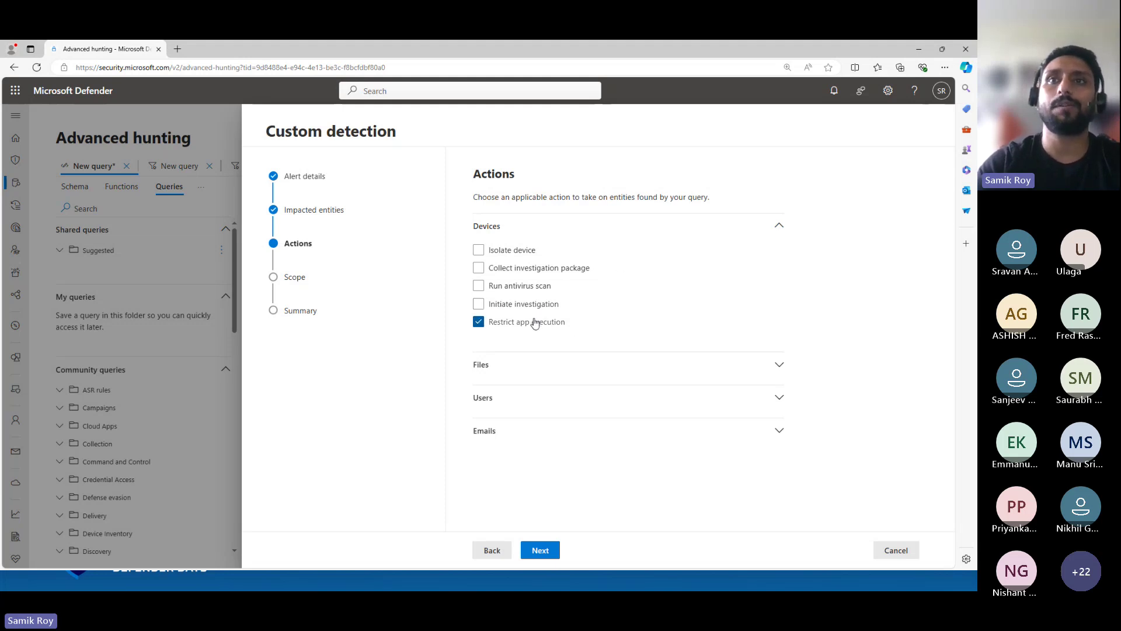
pyautogui.click(540, 551)
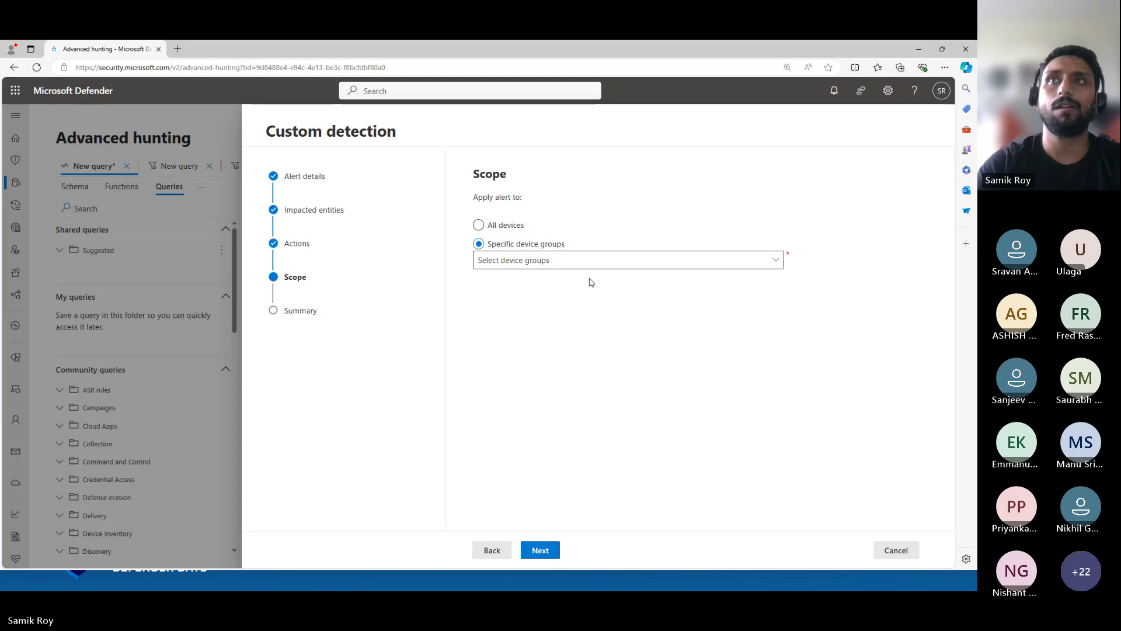
# Scope the alert to the Webinar Demo Devices group, and cancel the custom detection without saving it
pyautogui.click(777, 263)
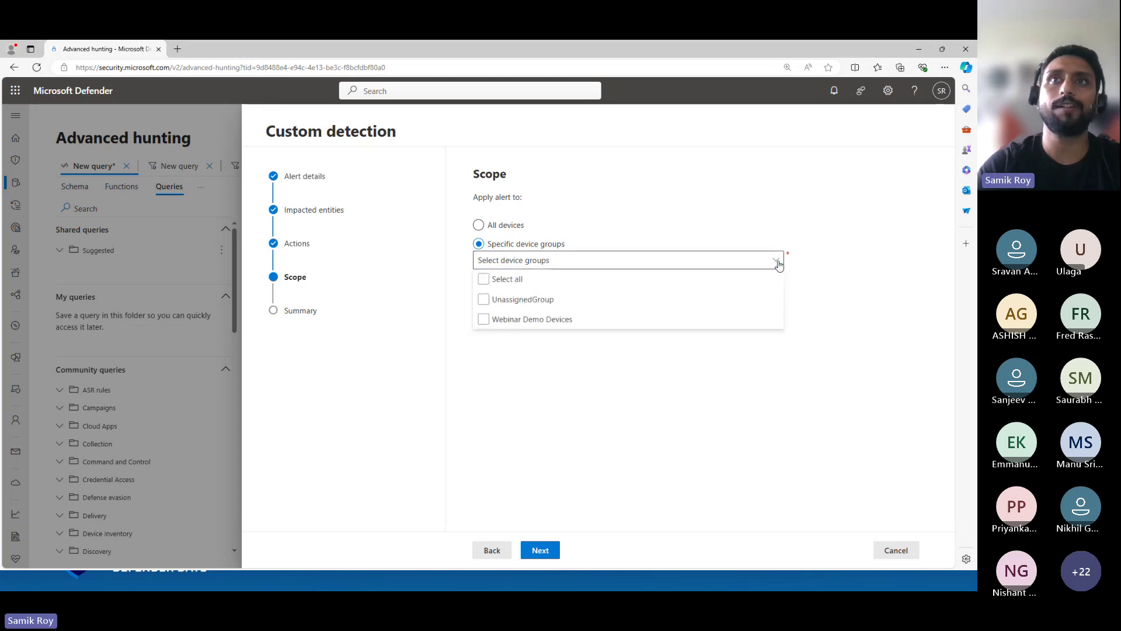
pyautogui.click(568, 323)
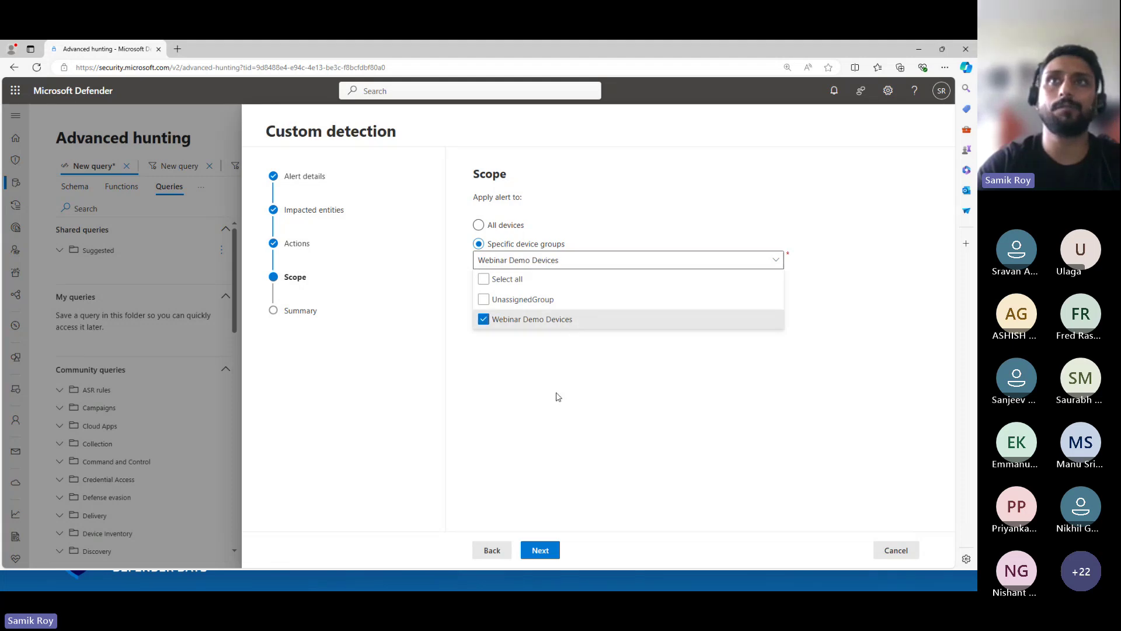
pyautogui.click(564, 441)
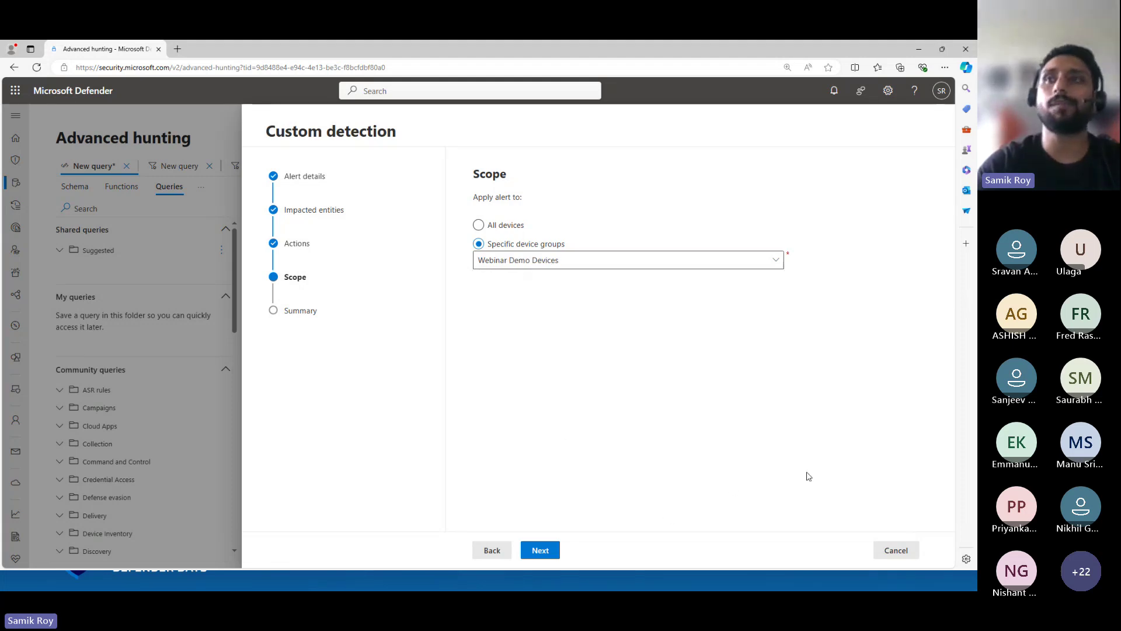
pyautogui.click(896, 550)
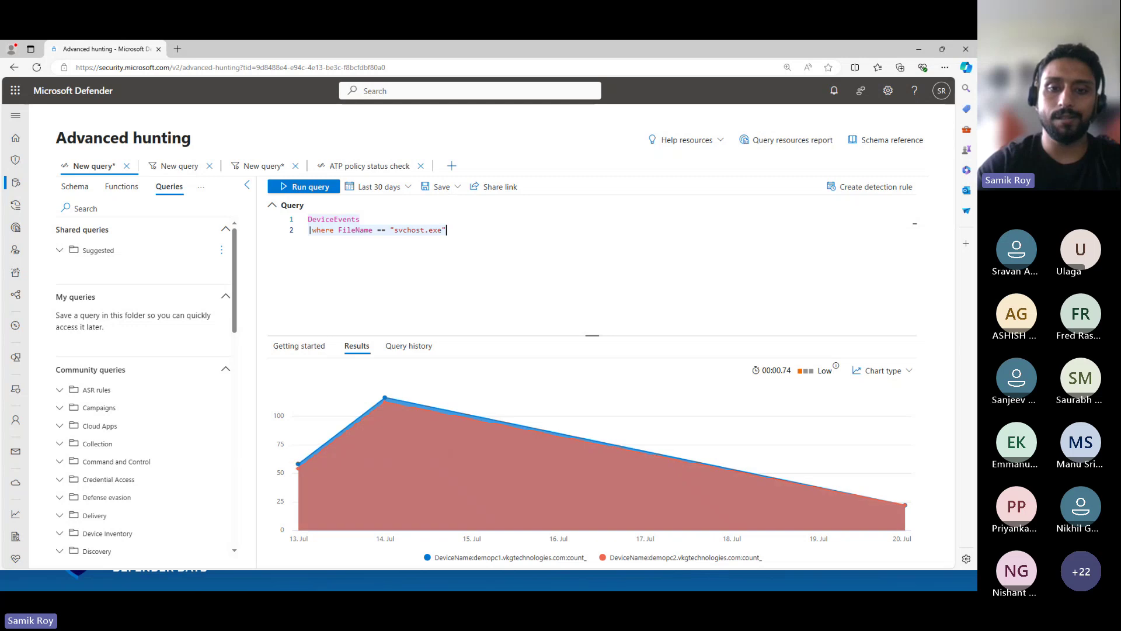
# Switch to the presentation and advance to the "Q&A and Next Steps" slide
pyautogui.hotkey('alt', 'Tab')
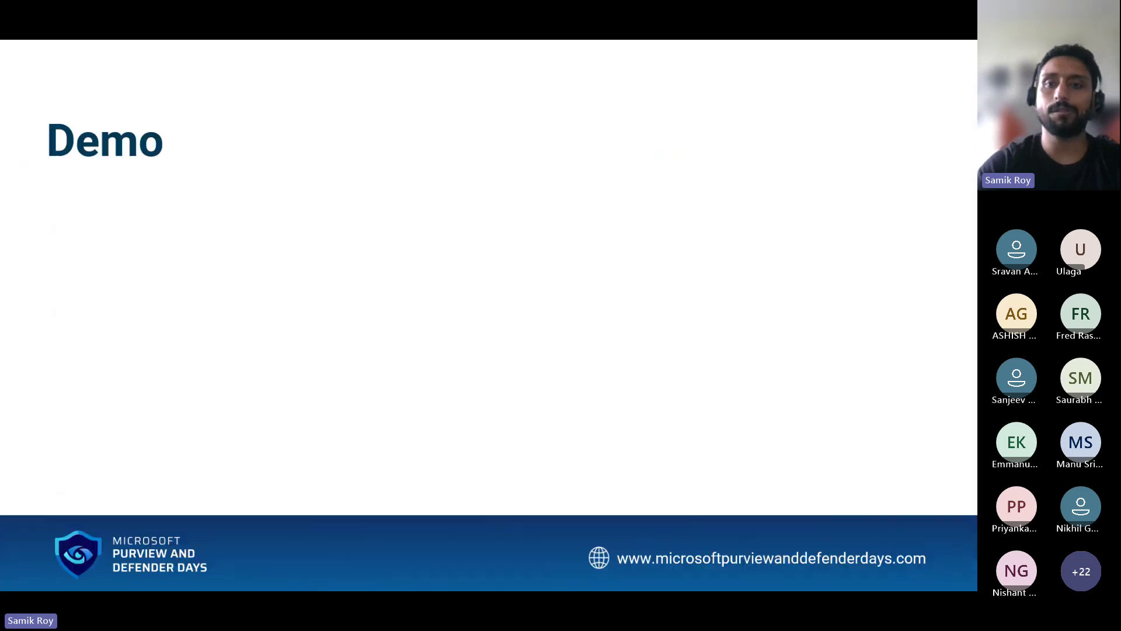
pyautogui.press('Right')
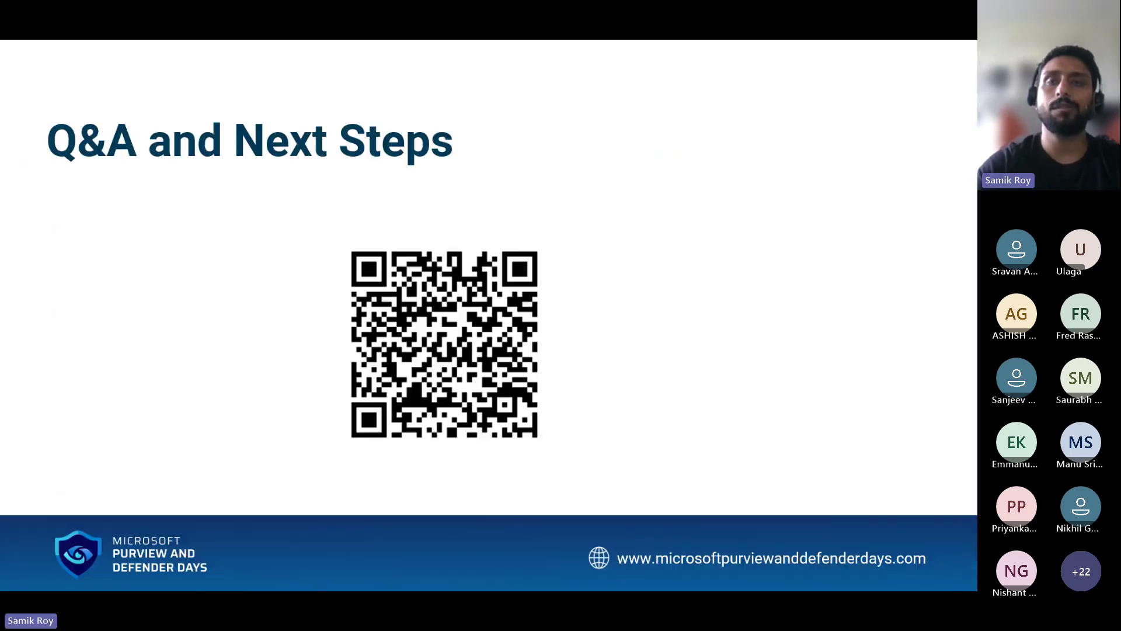